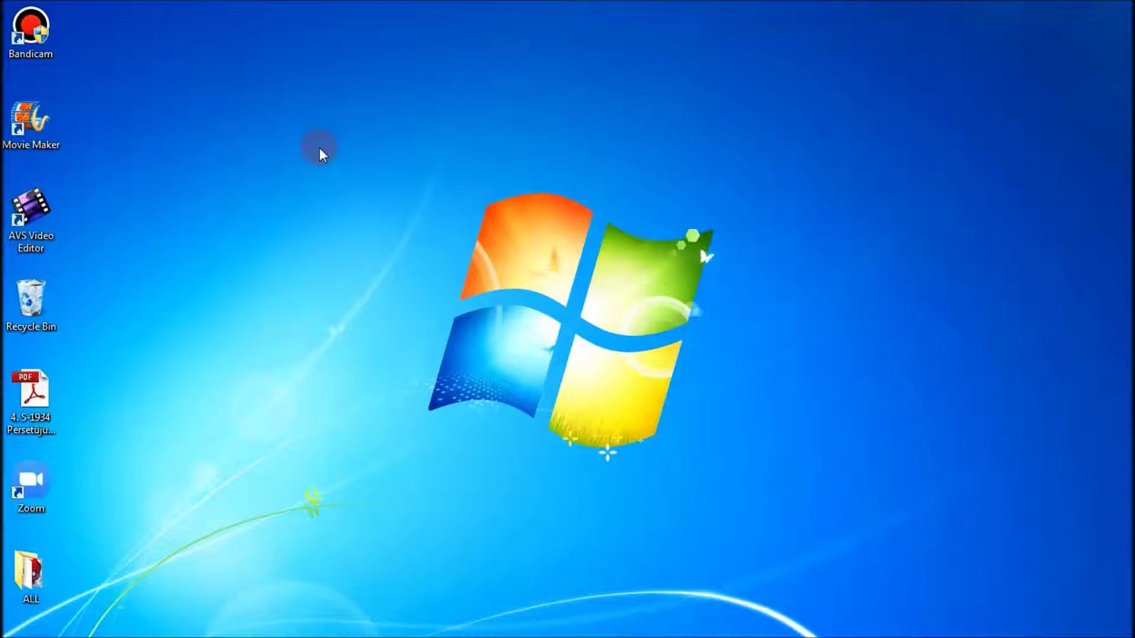
Open Microsoft Office Word 2007 with a blank document.
{"action": "mouse_move", "coordinate": [2, 82]}
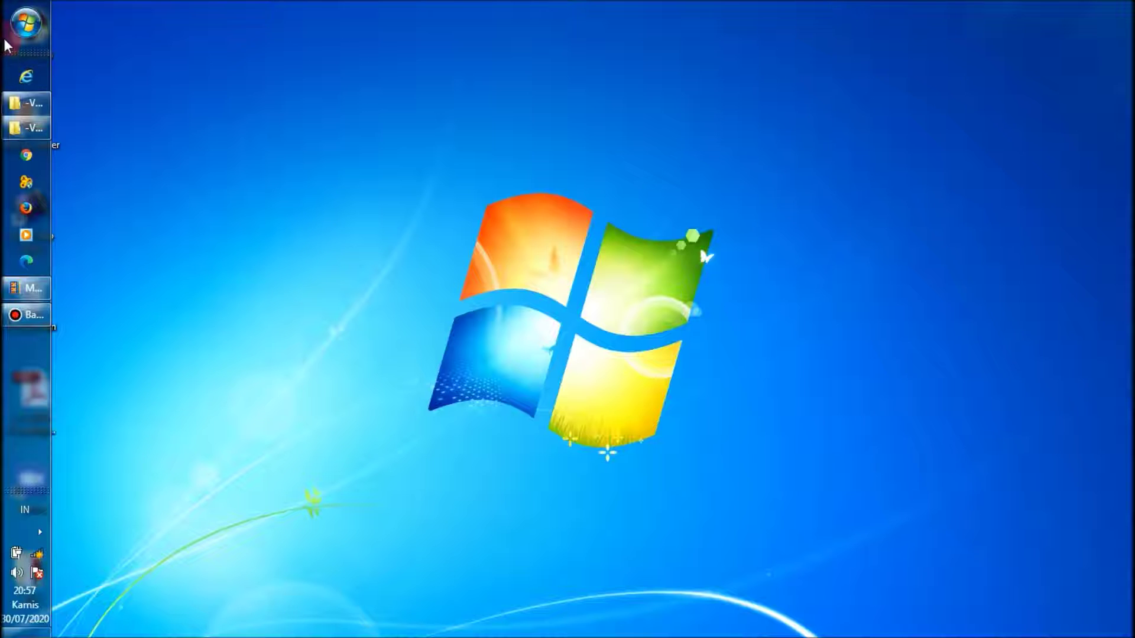
{"action": "left_click", "coordinate": [18, 26]}
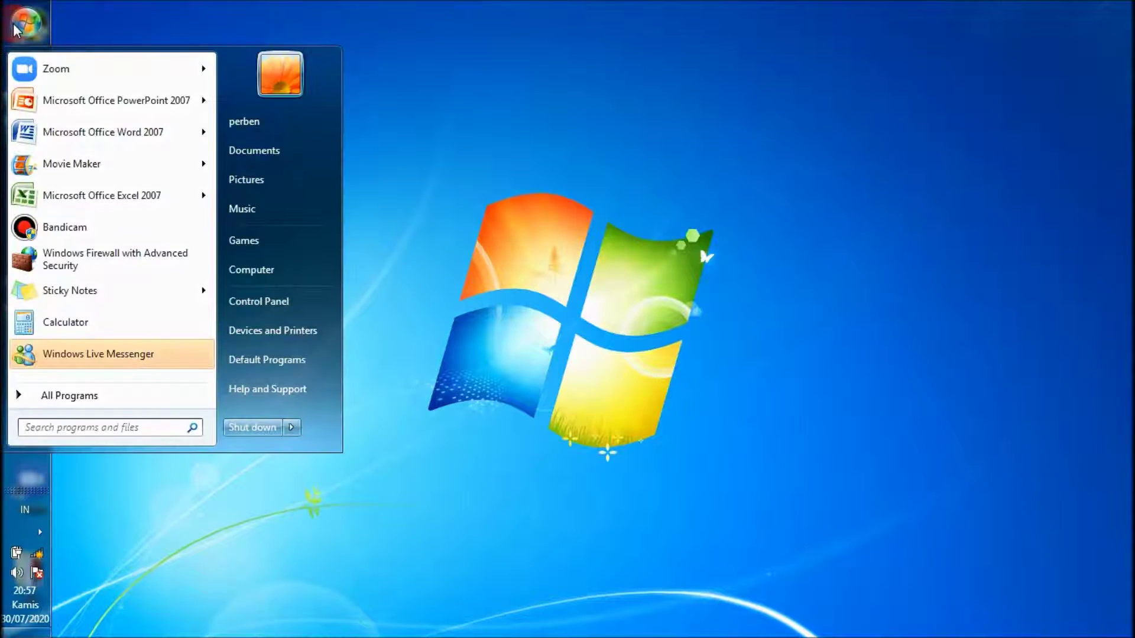
{"action": "left_click", "coordinate": [56, 398]}
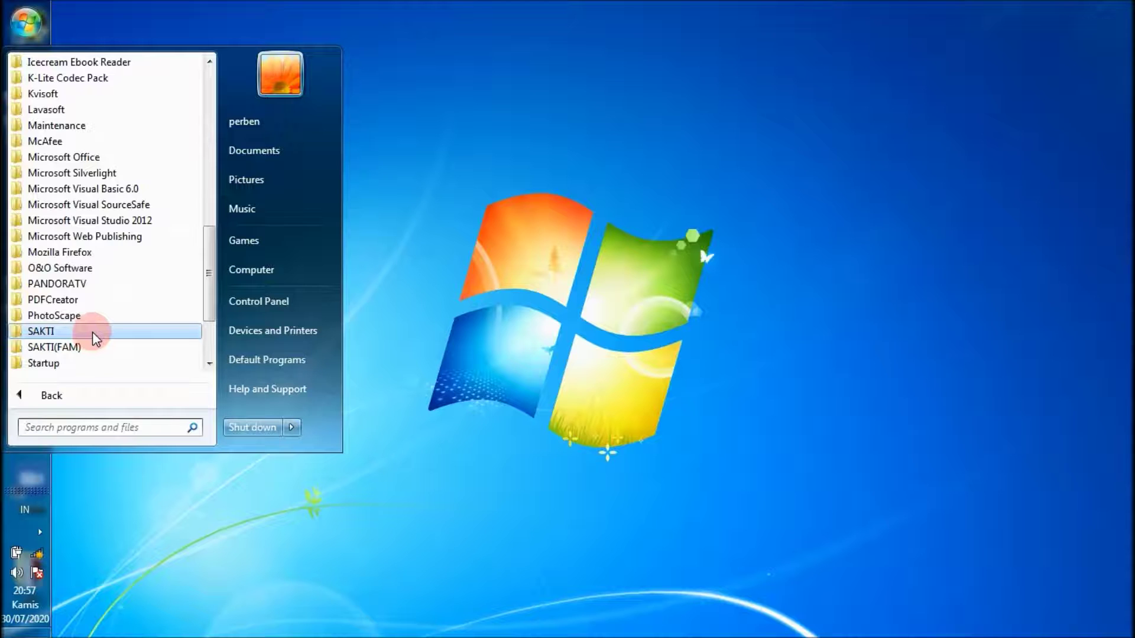
{"action": "left_click", "coordinate": [109, 158]}
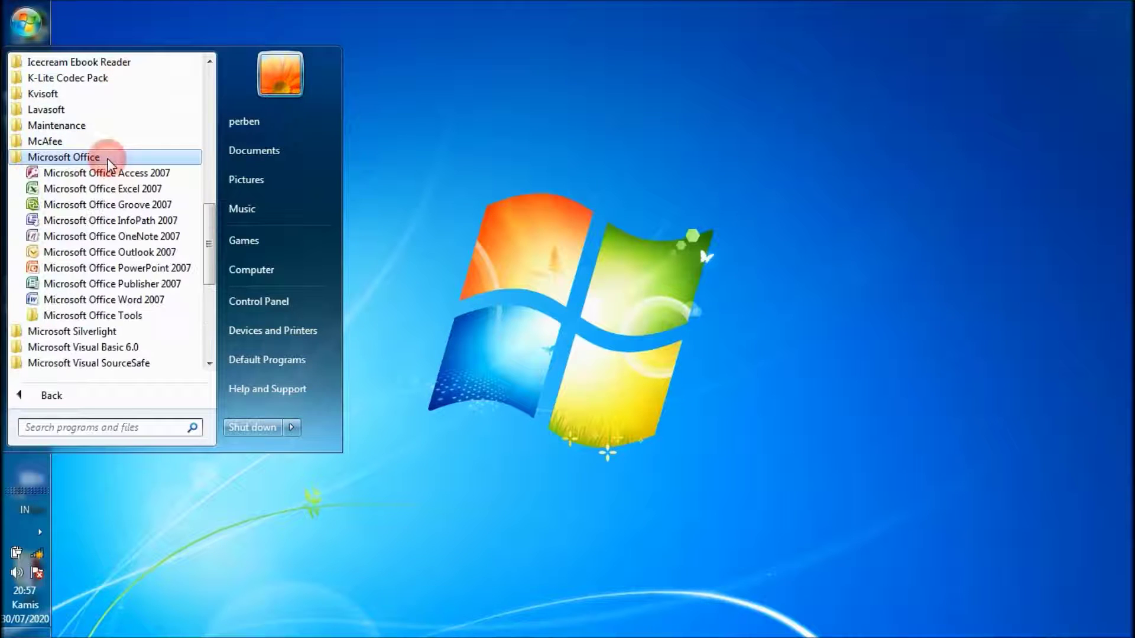
{"action": "left_click", "coordinate": [114, 307]}
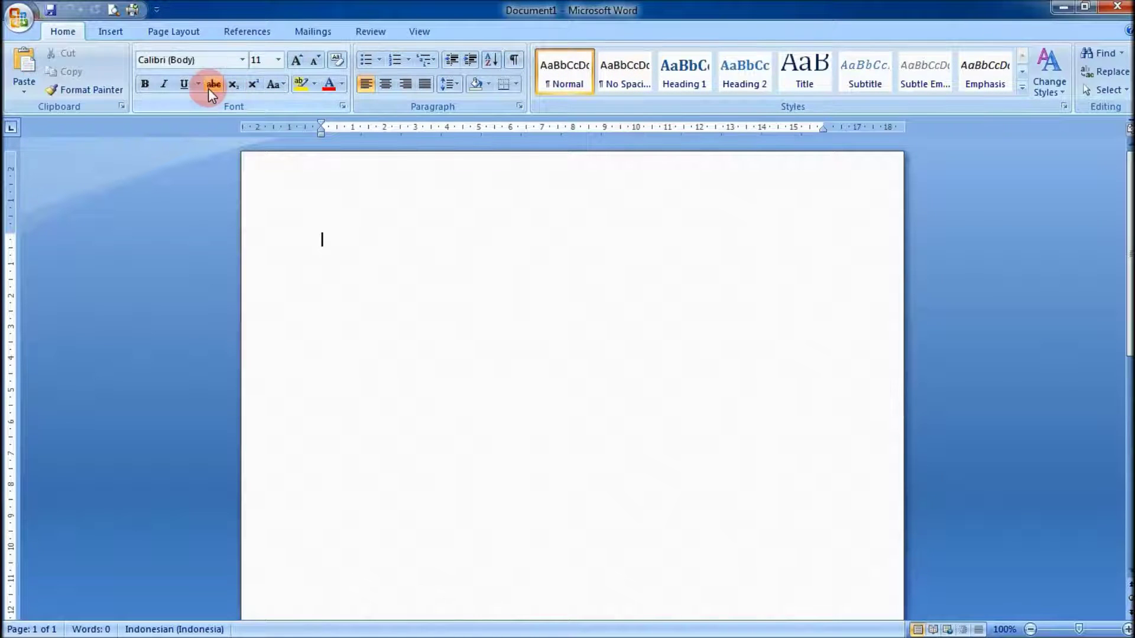
Set the paragraph's left indent to 0,8 cm in the blank document.
{"action": "left_click", "coordinate": [121, 33]}
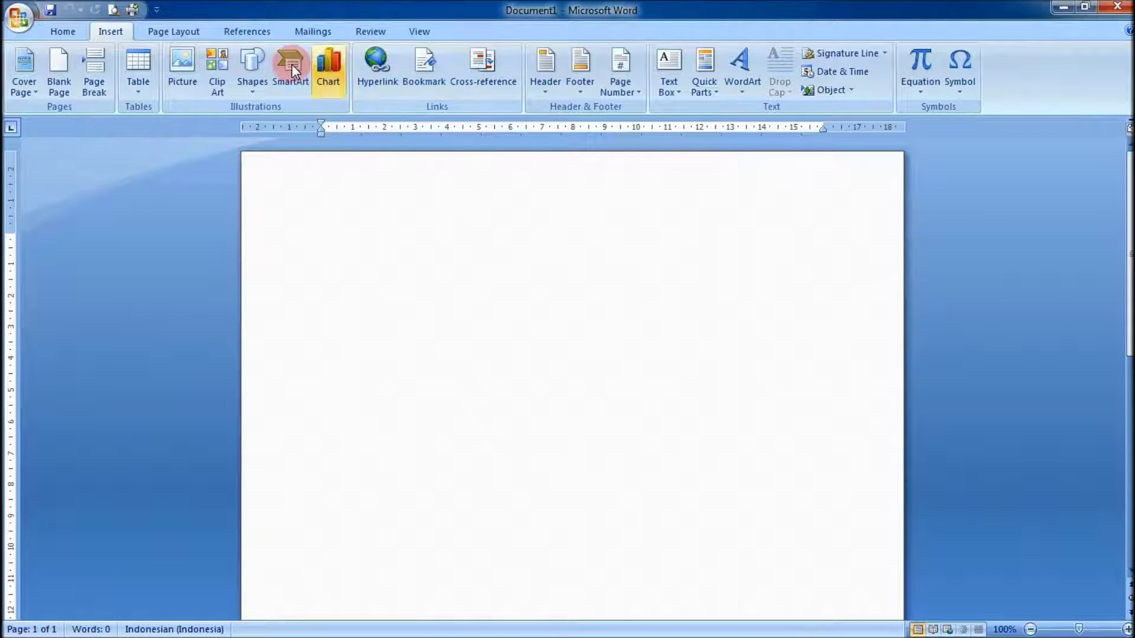
{"action": "left_click", "coordinate": [179, 29]}
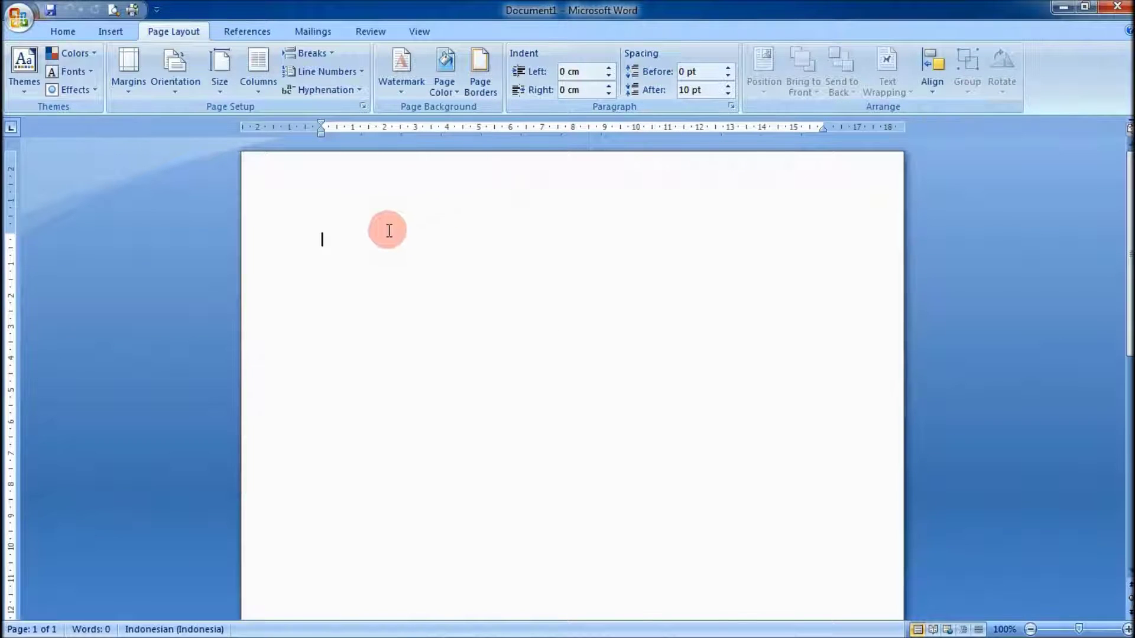
{"action": "left_click", "coordinate": [609, 68]}
{"action": "left_click", "coordinate": [609, 68]}
{"action": "left_click", "coordinate": [609, 68]}
{"action": "left_click", "coordinate": [610, 68]}
{"action": "left_click", "coordinate": [609, 68]}
{"action": "left_click", "coordinate": [609, 68]}
{"action": "left_click", "coordinate": [610, 68]}
{"action": "left_click", "coordinate": [610, 68]}
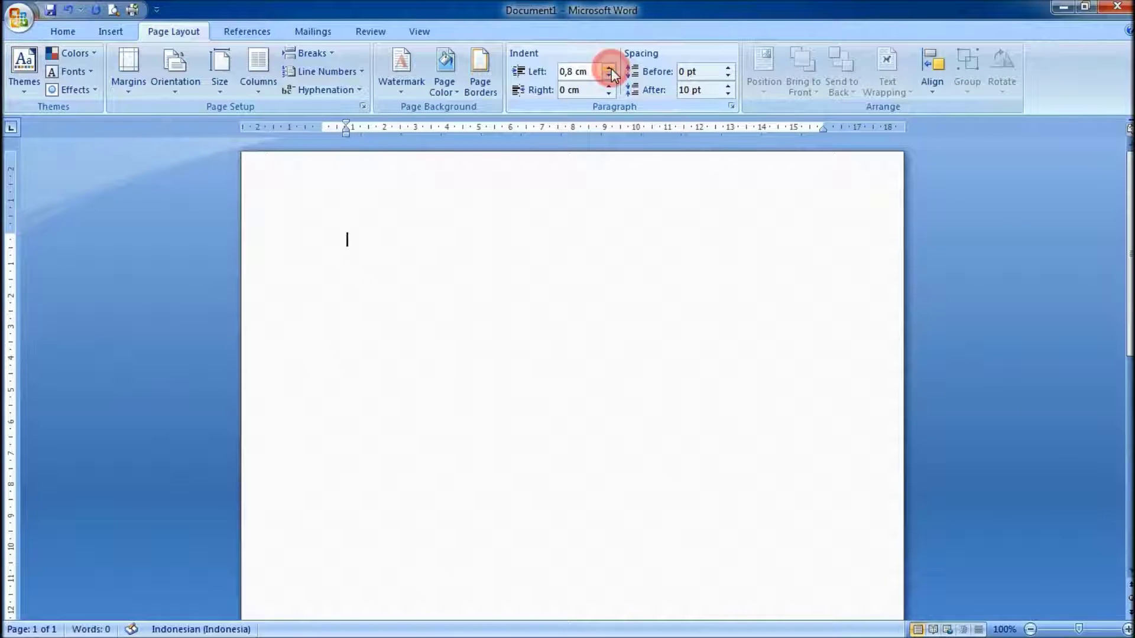
Set the paragraph's right indent to 0,8 cm.
{"action": "left_click", "coordinate": [610, 86]}
{"action": "left_click", "coordinate": [610, 87]}
{"action": "left_click", "coordinate": [610, 86]}
{"action": "left_click", "coordinate": [610, 87]}
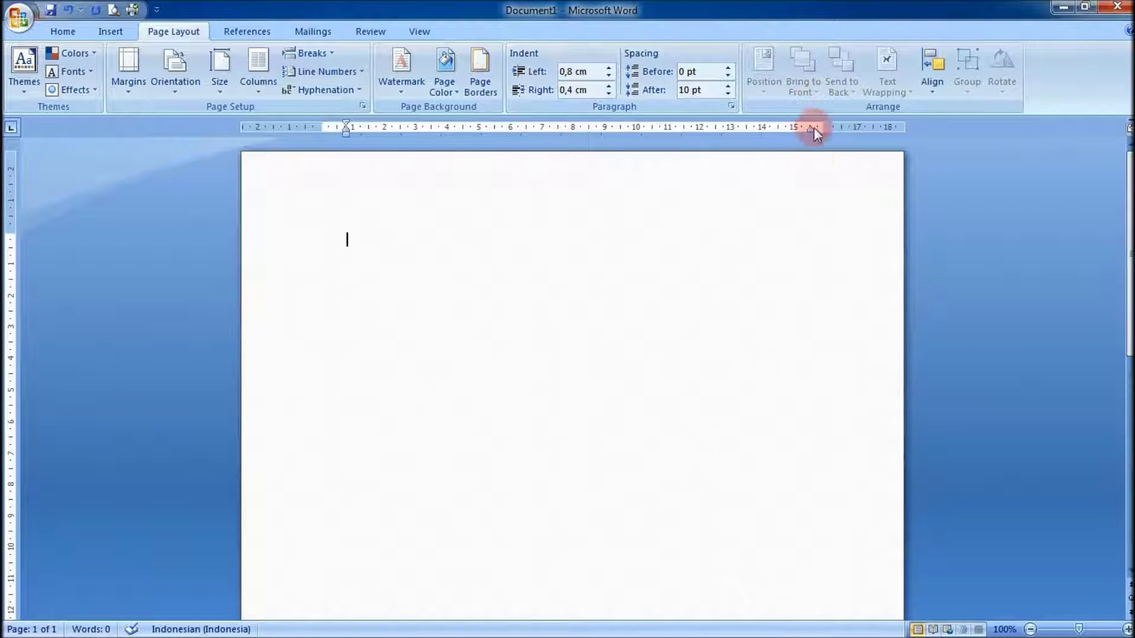
{"action": "left_click", "coordinate": [608, 86]}
{"action": "left_click", "coordinate": [608, 86]}
{"action": "left_click", "coordinate": [608, 86]}
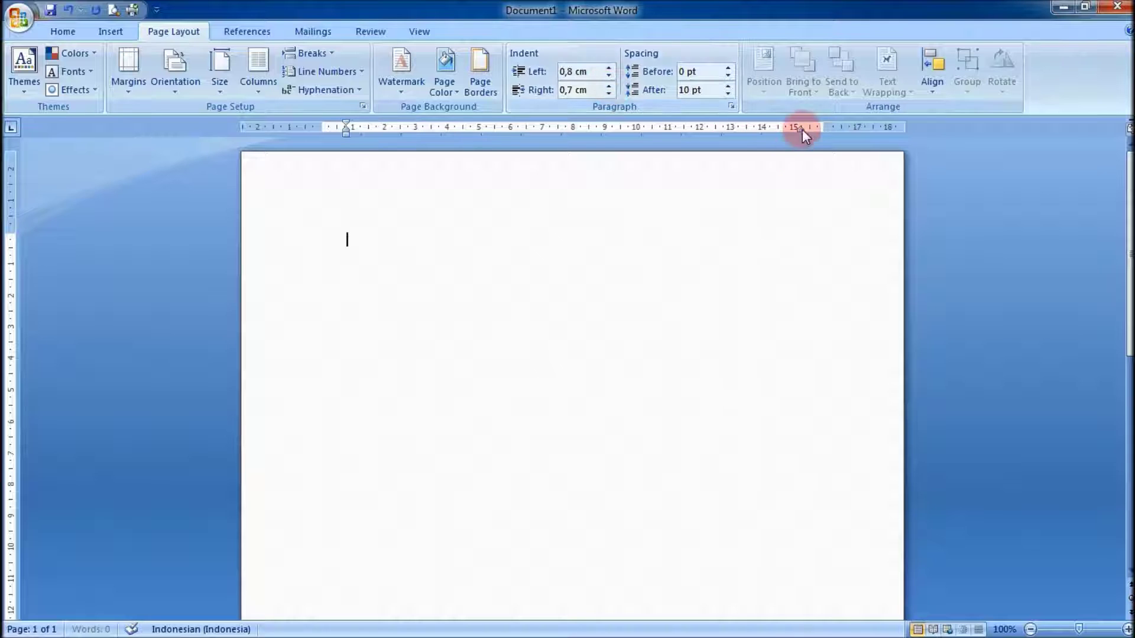
{"action": "left_click", "coordinate": [608, 86]}
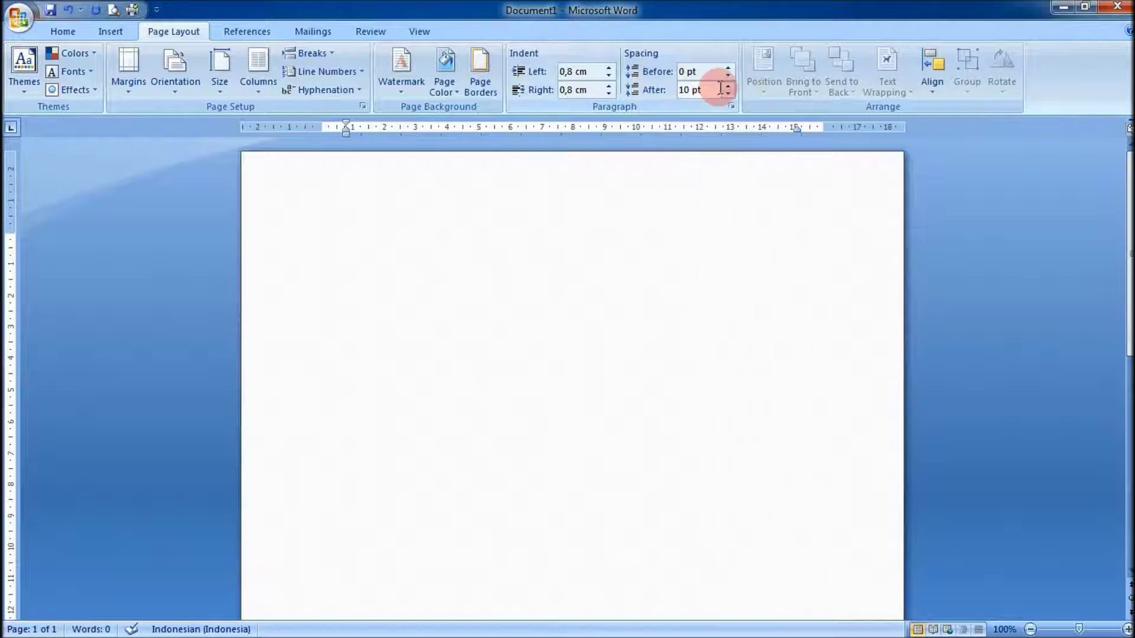
Set the paragraph's spacing before to 30 pt and enter the sample text "efddefwdf".
{"action": "left_click", "coordinate": [728, 69]}
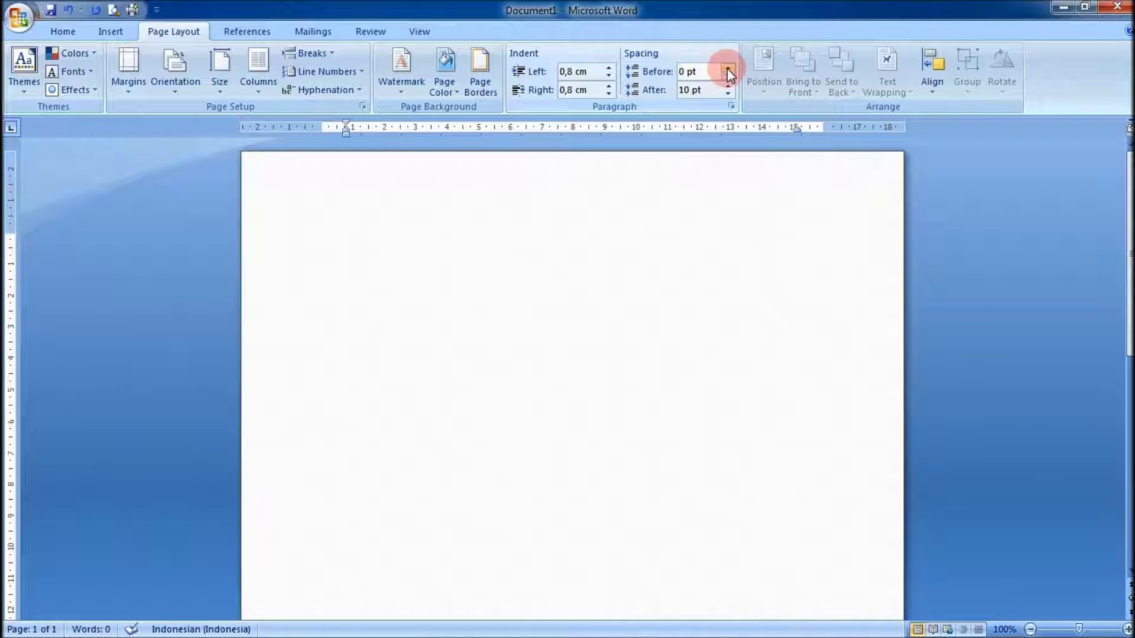
{"action": "left_click", "coordinate": [727, 68]}
{"action": "left_click", "coordinate": [727, 69]}
{"action": "left_click", "coordinate": [728, 69]}
{"action": "left_click", "coordinate": [728, 69]}
{"action": "left_click", "coordinate": [543, 273]}
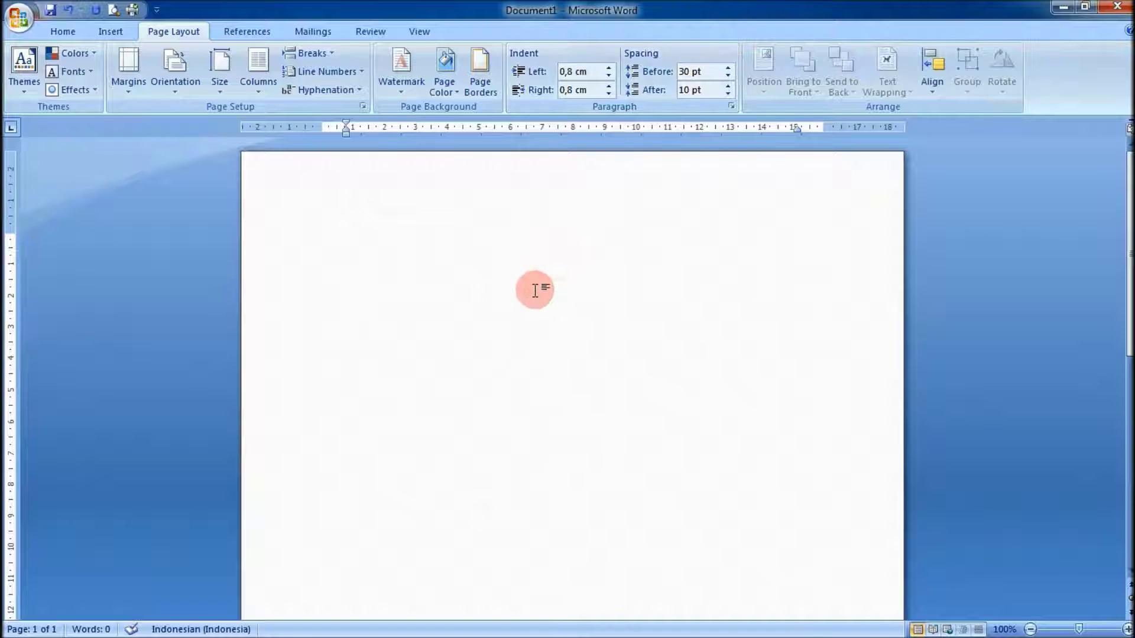
{"action": "type", "text": "efddefwdf"}
Lower the sample paragraph's spacing before to Auto.
{"action": "left_click", "coordinate": [728, 75]}
{"action": "left_click", "coordinate": [727, 76]}
{"action": "left_click", "coordinate": [728, 76]}
{"action": "left_click", "coordinate": [728, 76]}
{"action": "left_click", "coordinate": [728, 75]}
{"action": "left_click", "coordinate": [728, 76]}
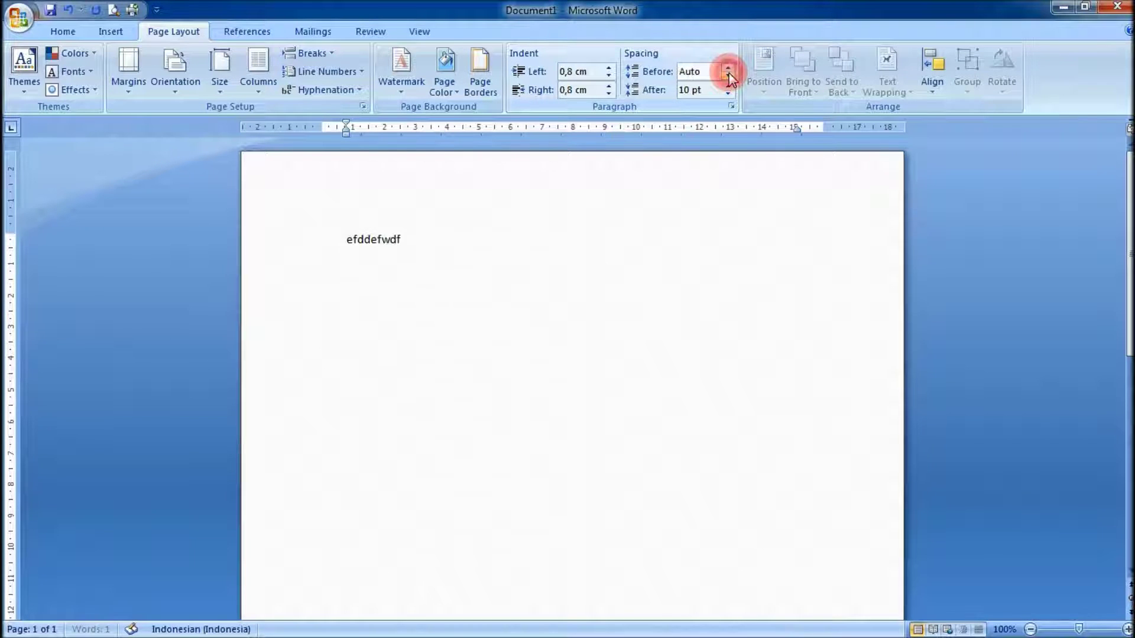
Raise the sample paragraph's spacing before to 48 pt.
{"action": "left_click", "coordinate": [728, 67]}
{"action": "left_click", "coordinate": [727, 67]}
{"action": "left_click", "coordinate": [728, 67]}
{"action": "left_click", "coordinate": [728, 68]}
{"action": "left_click", "coordinate": [728, 68]}
{"action": "left_click", "coordinate": [728, 67]}
{"action": "left_click", "coordinate": [728, 67]}
{"action": "left_click", "coordinate": [727, 67]}
{"action": "left_click", "coordinate": [728, 68]}
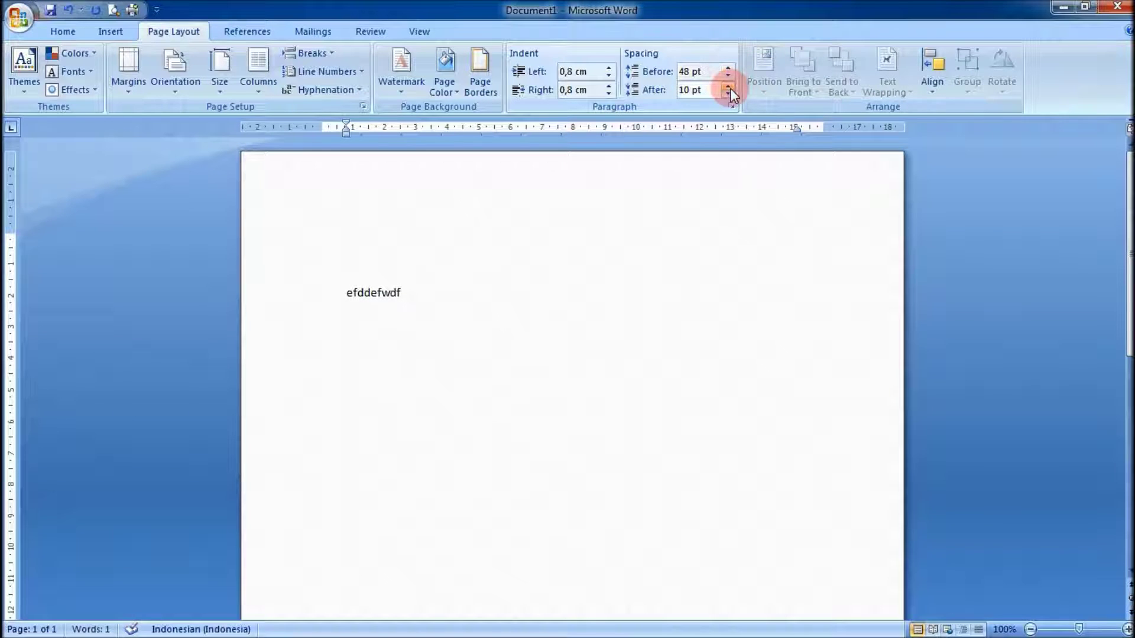
Raise the sample paragraph's spacing after to 24 pt.
{"action": "left_click", "coordinate": [728, 87]}
{"action": "left_click", "coordinate": [727, 87]}
{"action": "left_click", "coordinate": [727, 86]}
{"action": "left_click", "coordinate": [732, 104]}
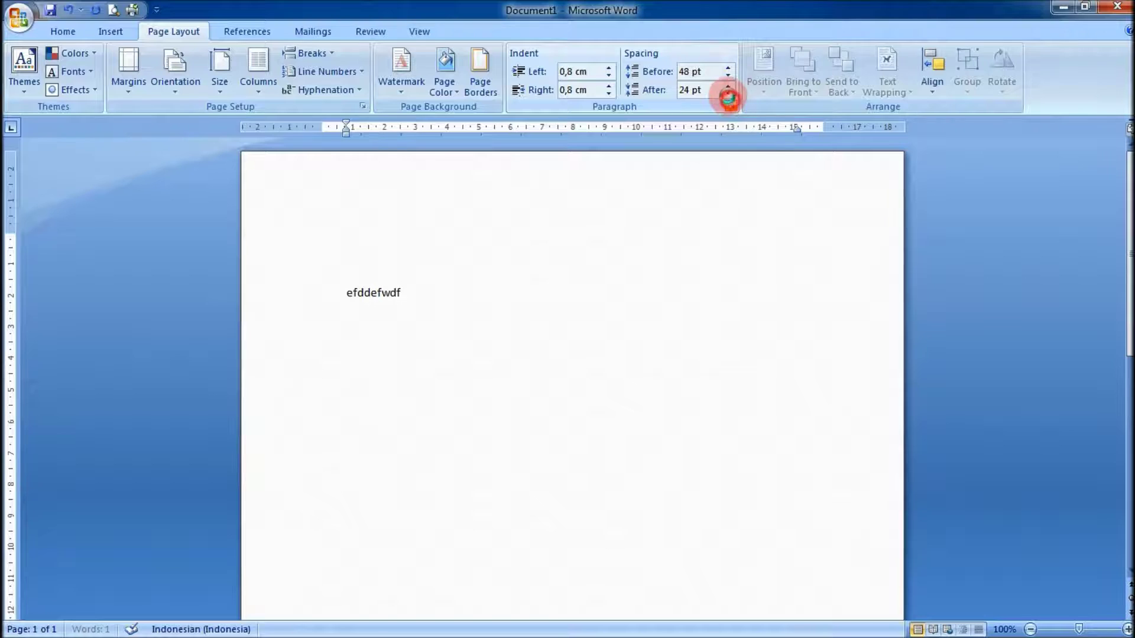
Set the sample paragraph's spacing after to 0 pt.
{"action": "left_click", "coordinate": [722, 88]}
{"action": "left_click", "coordinate": [728, 94]}
{"action": "left_click", "coordinate": [728, 94]}
{"action": "left_click", "coordinate": [728, 94]}
{"action": "left_click", "coordinate": [728, 94]}
{"action": "scroll", "coordinate": [577, 278], "scroll_direction": "down", "scroll_amount": 3}
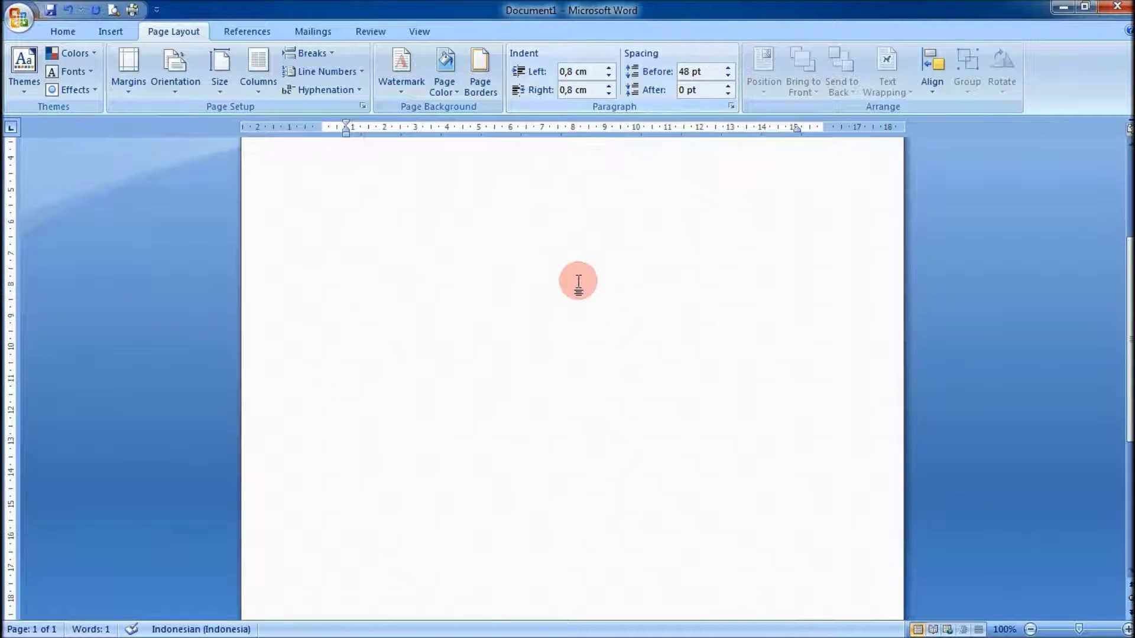
{"action": "scroll", "coordinate": [578, 281], "scroll_direction": "up", "scroll_amount": 3}
Set the sample paragraph's spacing before to 90 pt.
{"action": "left_click", "coordinate": [728, 68]}
{"action": "left_click", "coordinate": [728, 68]}
{"action": "left_click", "coordinate": [728, 68]}
{"action": "left_click", "coordinate": [728, 67]}
{"action": "left_click", "coordinate": [728, 68]}
{"action": "left_click", "coordinate": [728, 69]}
{"action": "left_click", "coordinate": [728, 69]}
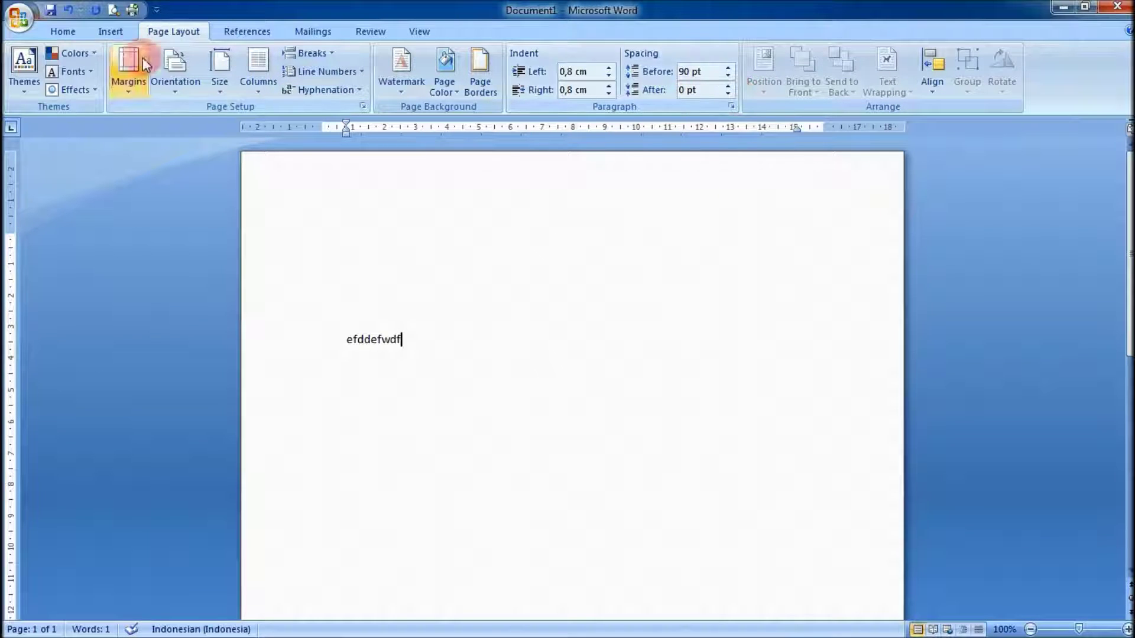
Insert Penguins.jpg from the Sample Pictures folder after the sample text and shrink it to about 9,63 cm wide by 7,22 cm high.
{"action": "left_click", "coordinate": [106, 27]}
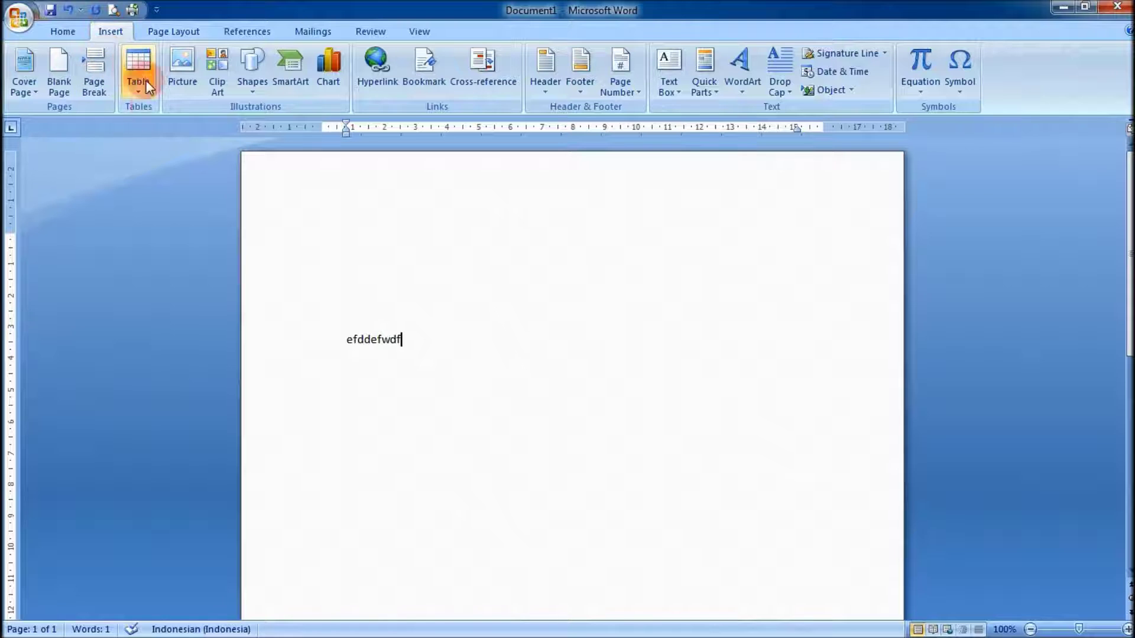
{"action": "left_click", "coordinate": [182, 65]}
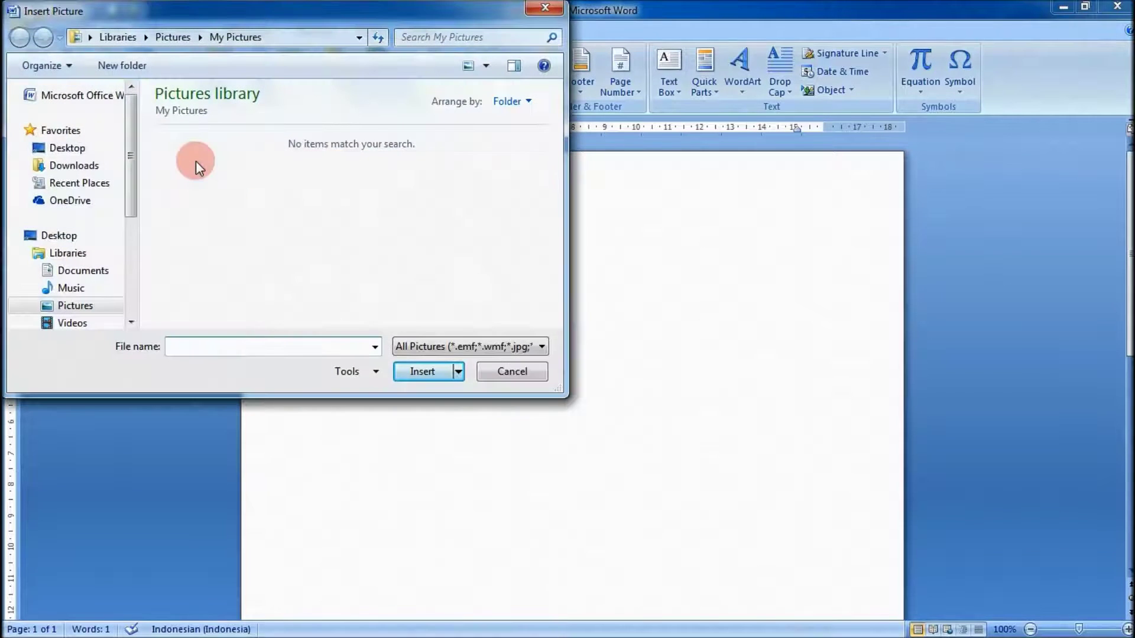
{"action": "scroll", "coordinate": [88, 213], "scroll_direction": "down", "scroll_amount": 1}
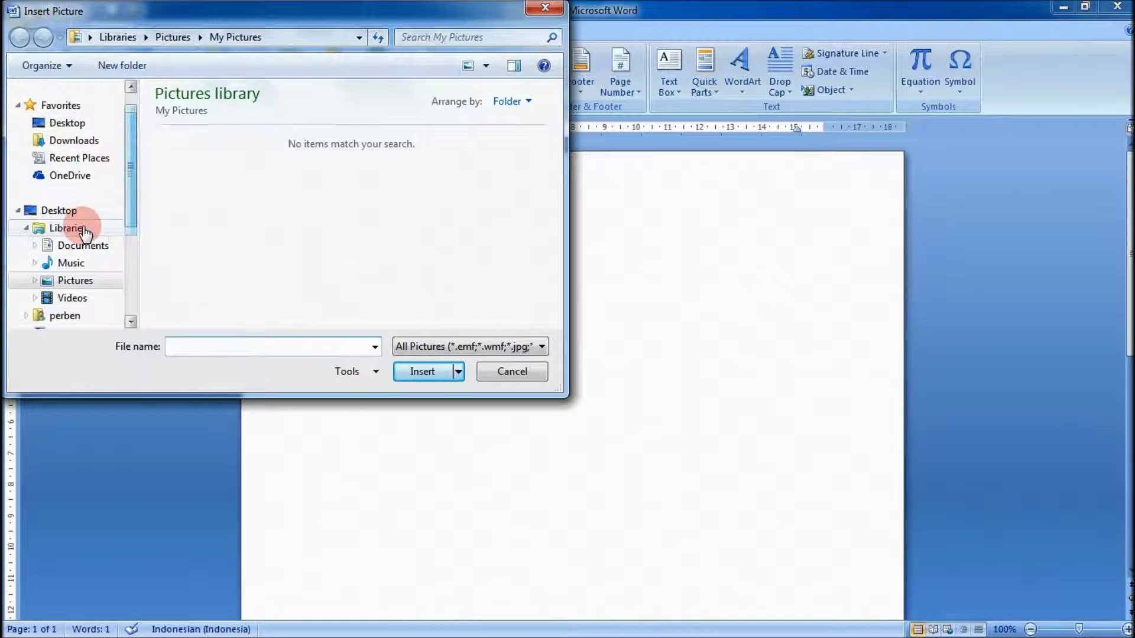
{"action": "left_click", "coordinate": [76, 280]}
{"action": "double_click", "coordinate": [194, 212]}
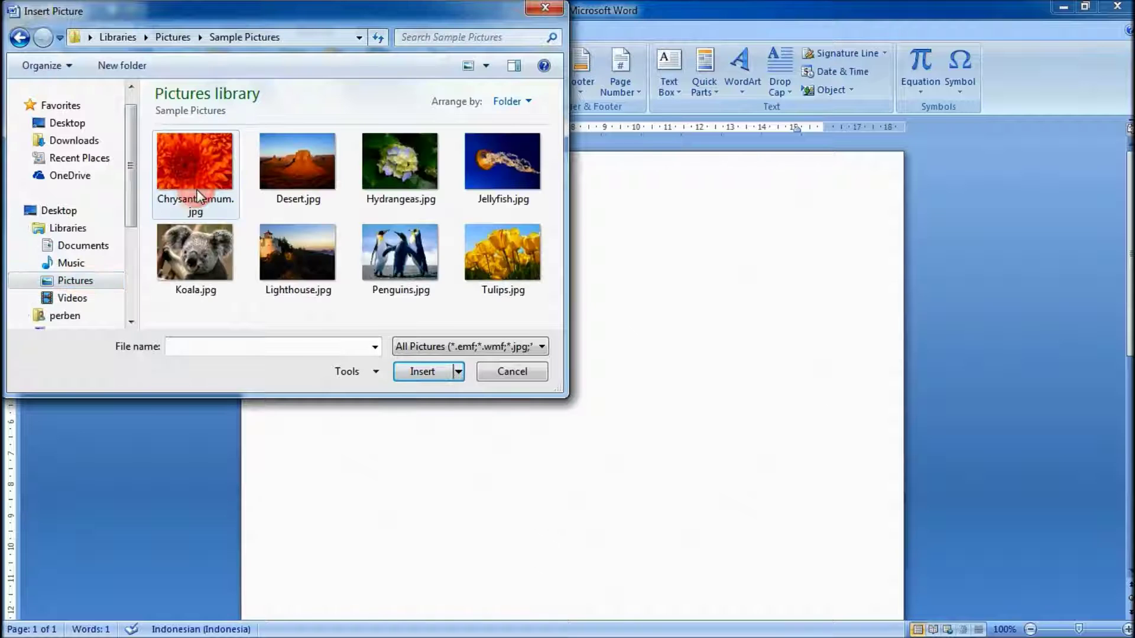
{"action": "left_click", "coordinate": [391, 245]}
{"action": "left_click", "coordinate": [425, 372]}
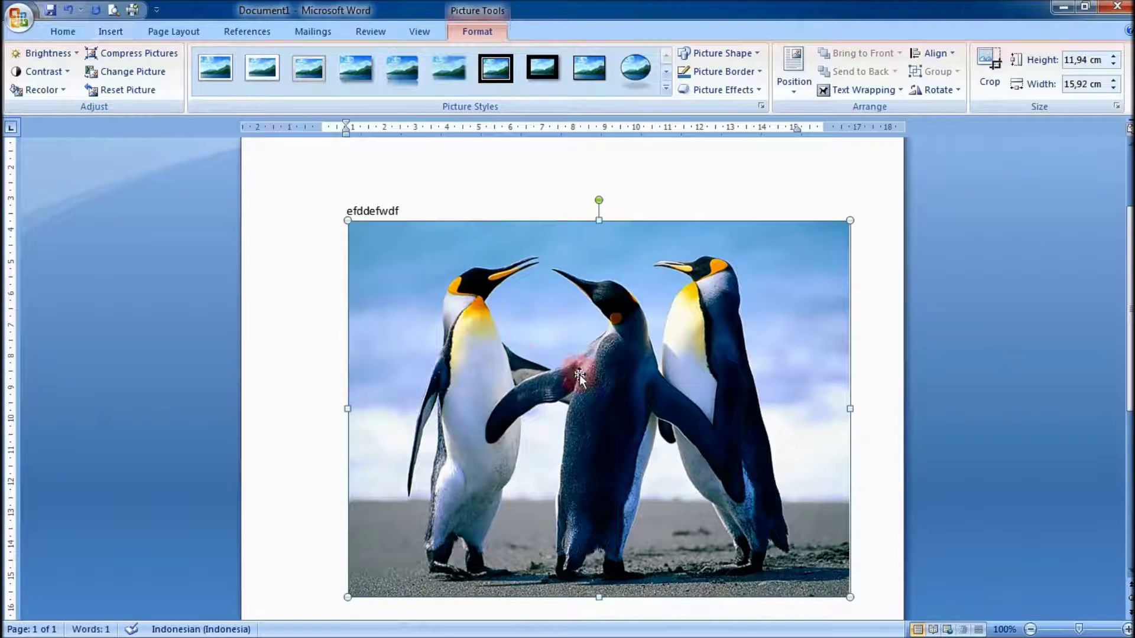
{"action": "left_click_drag", "start_coordinate": [851, 598], "coordinate": [661, 441]}
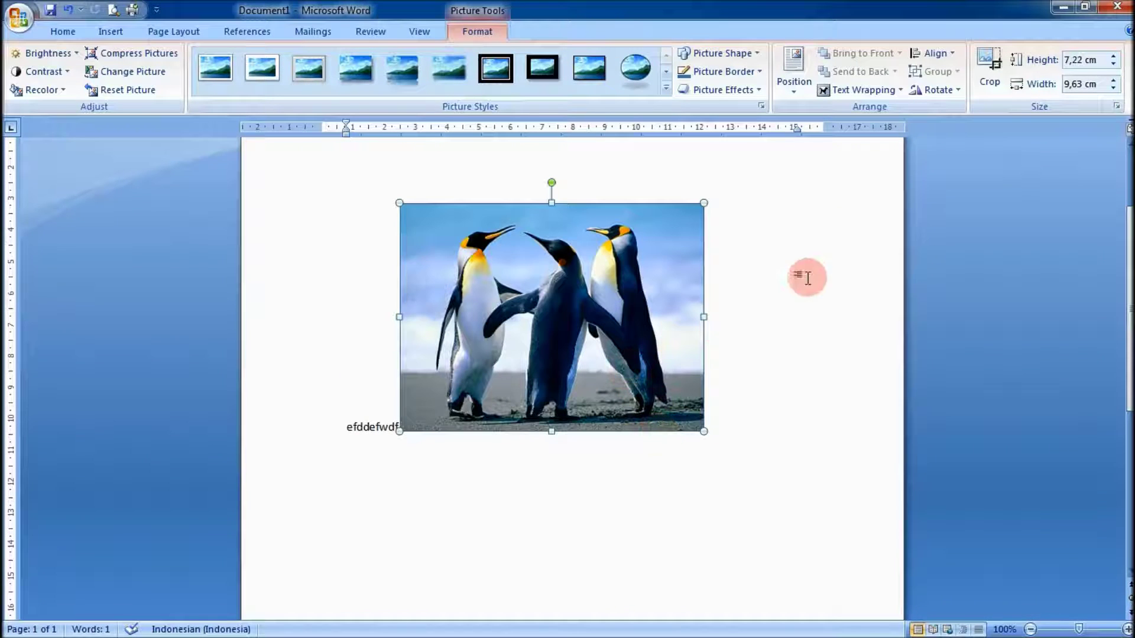
Preview the page position options with text wrapping for the penguin picture.
{"action": "left_click", "coordinate": [174, 32]}
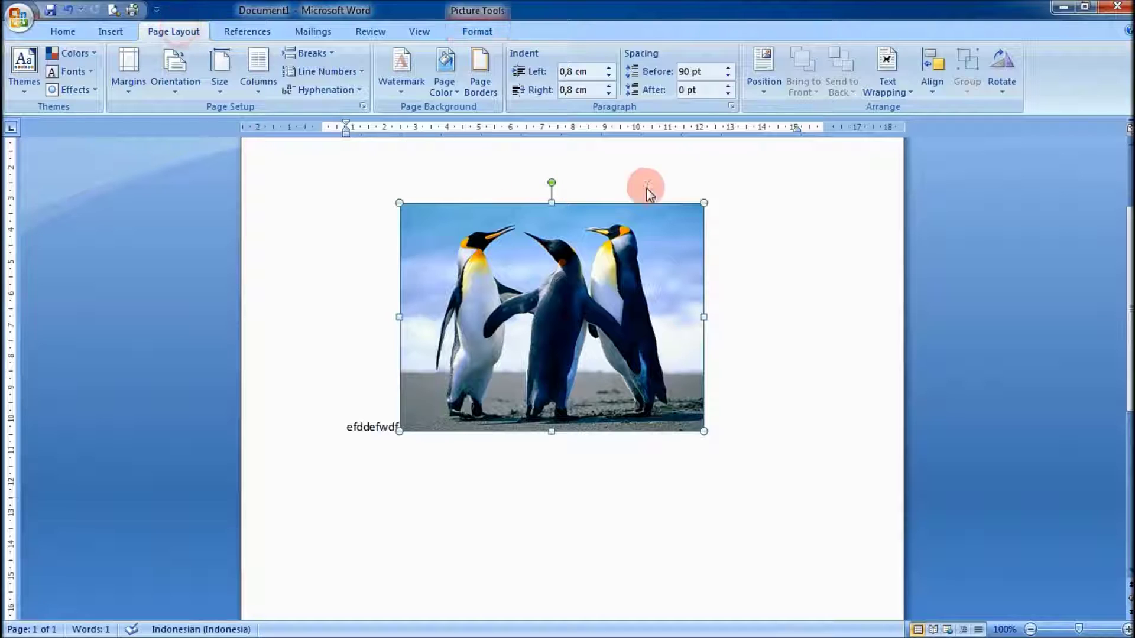
{"action": "left_click", "coordinate": [764, 87]}
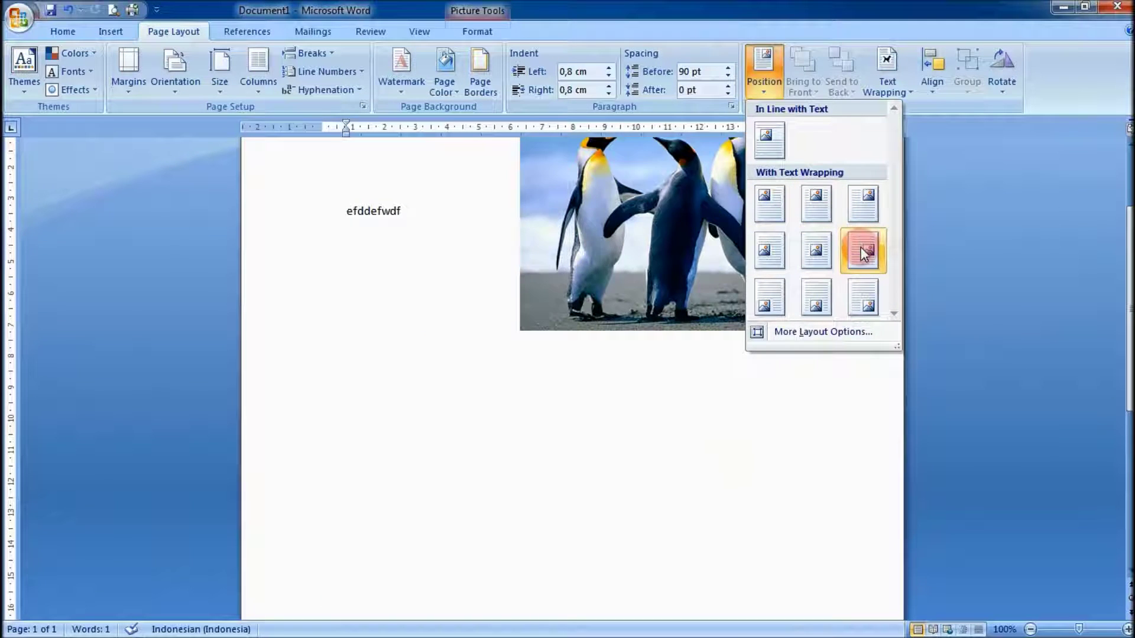
{"action": "left_click", "coordinate": [806, 262]}
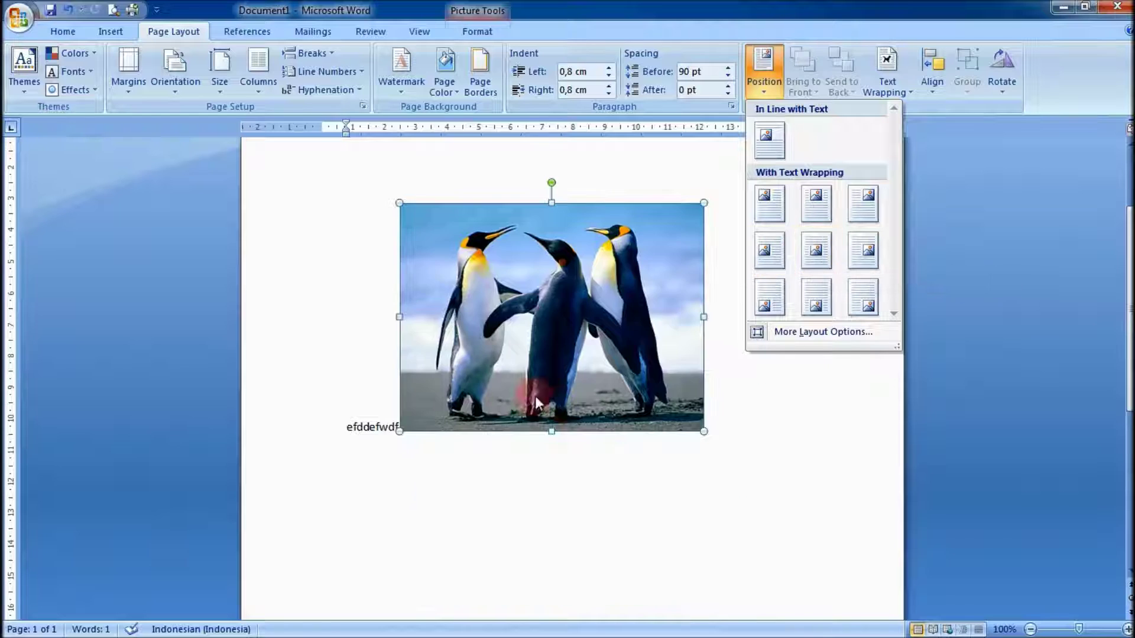
{"action": "left_click", "coordinate": [577, 479]}
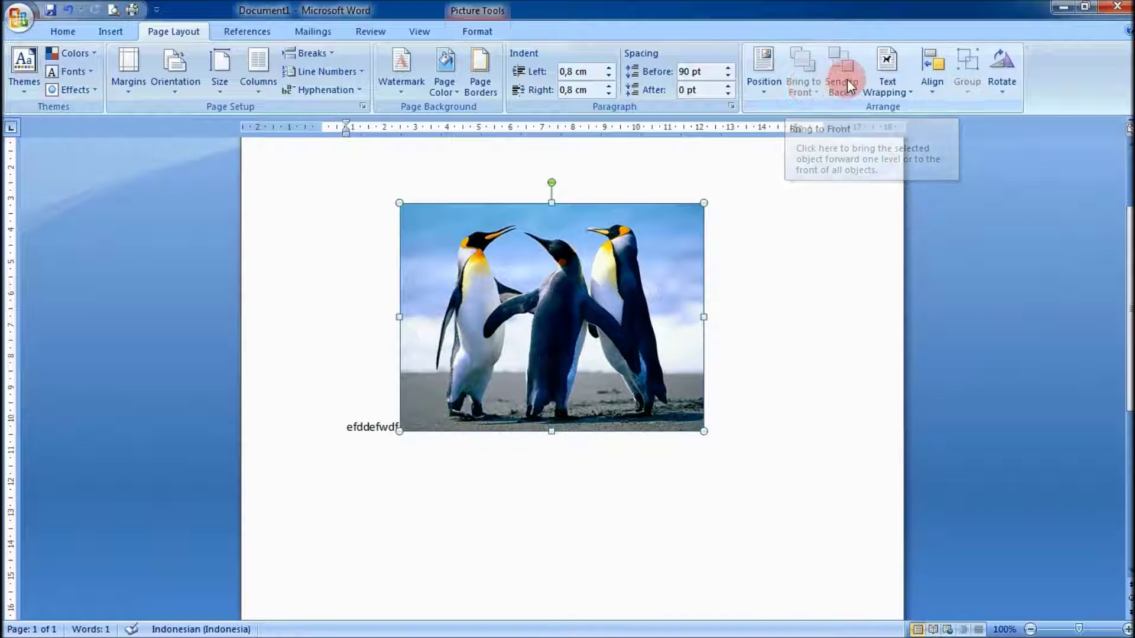
Replace the selected penguin picture by inserting Koala.jpg and shrink it to about 8,15 cm wide by 6,11 cm high.
{"action": "left_click", "coordinate": [111, 31]}
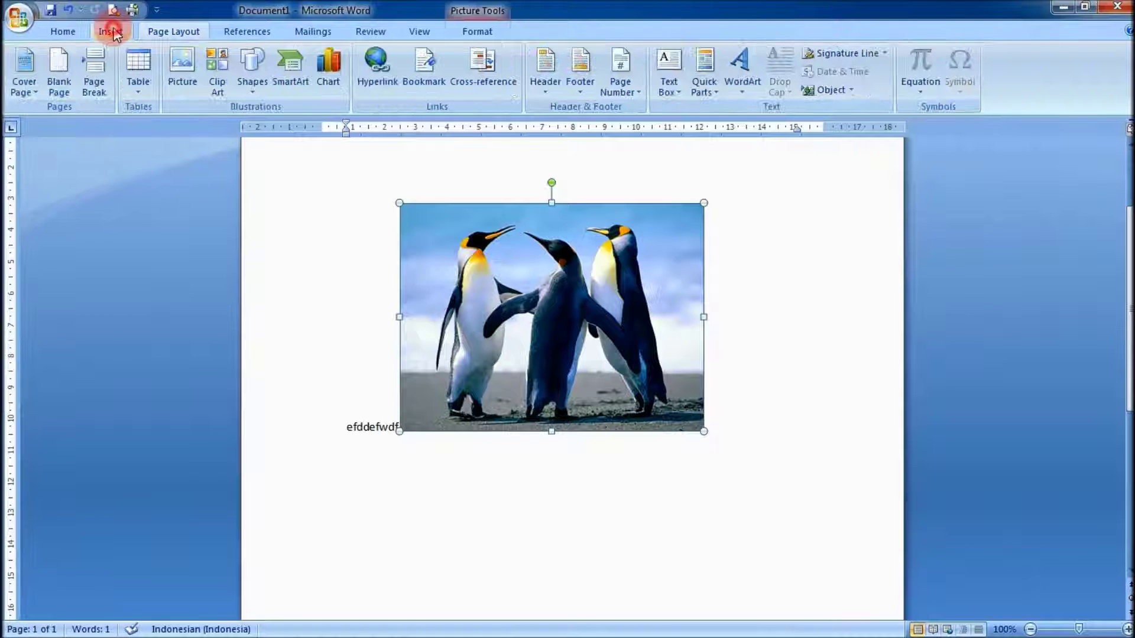
{"action": "left_click", "coordinate": [181, 68]}
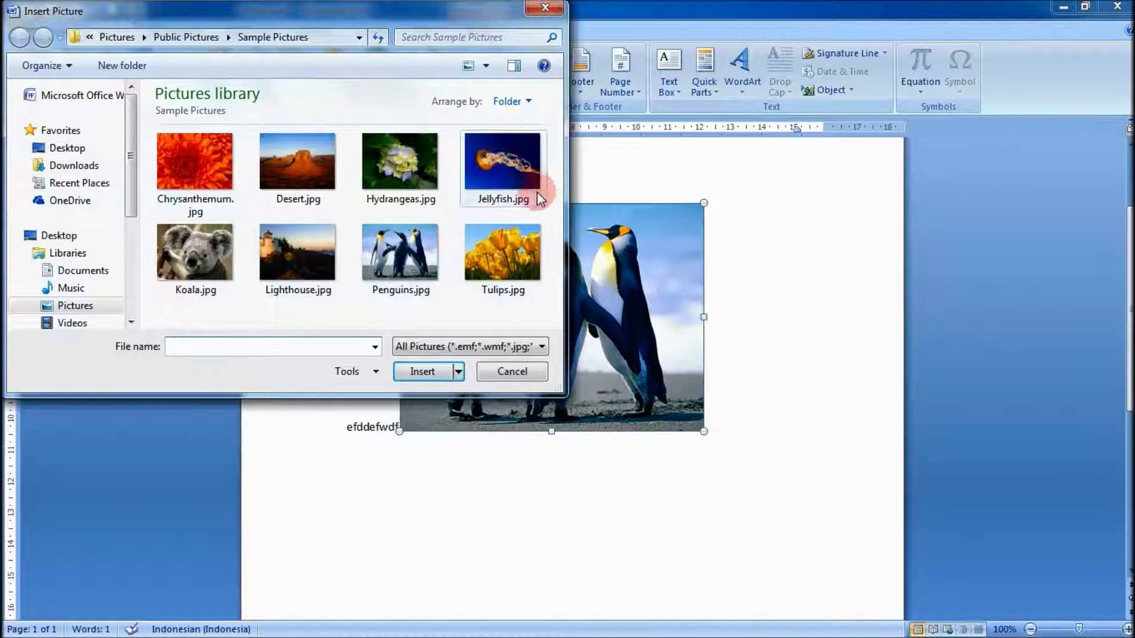
{"action": "left_click", "coordinate": [212, 268]}
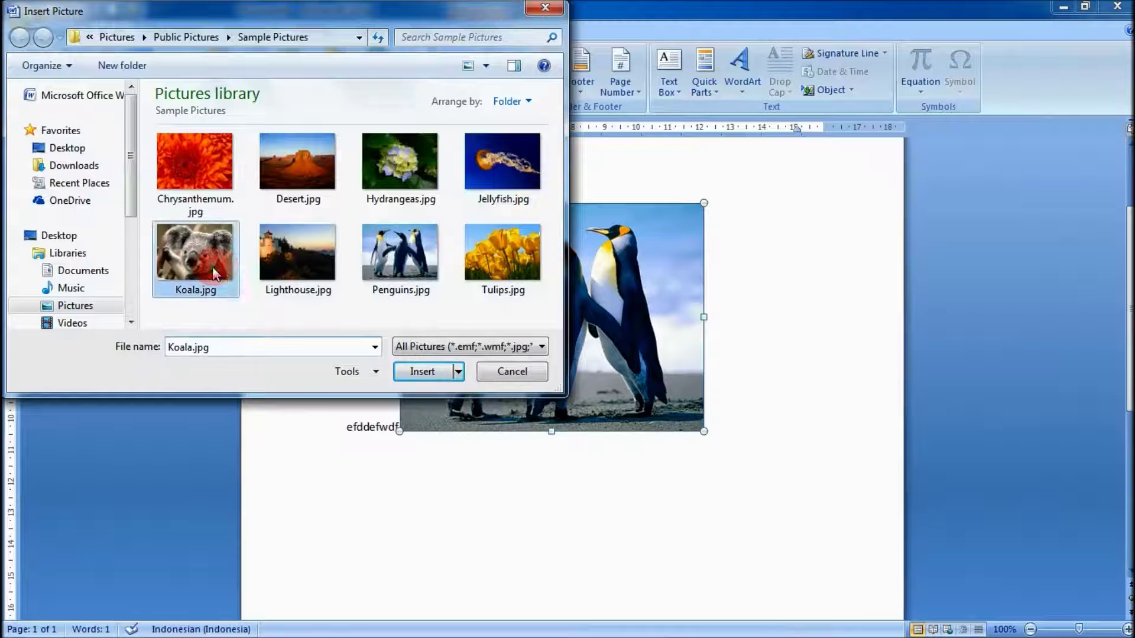
{"action": "left_click", "coordinate": [422, 371]}
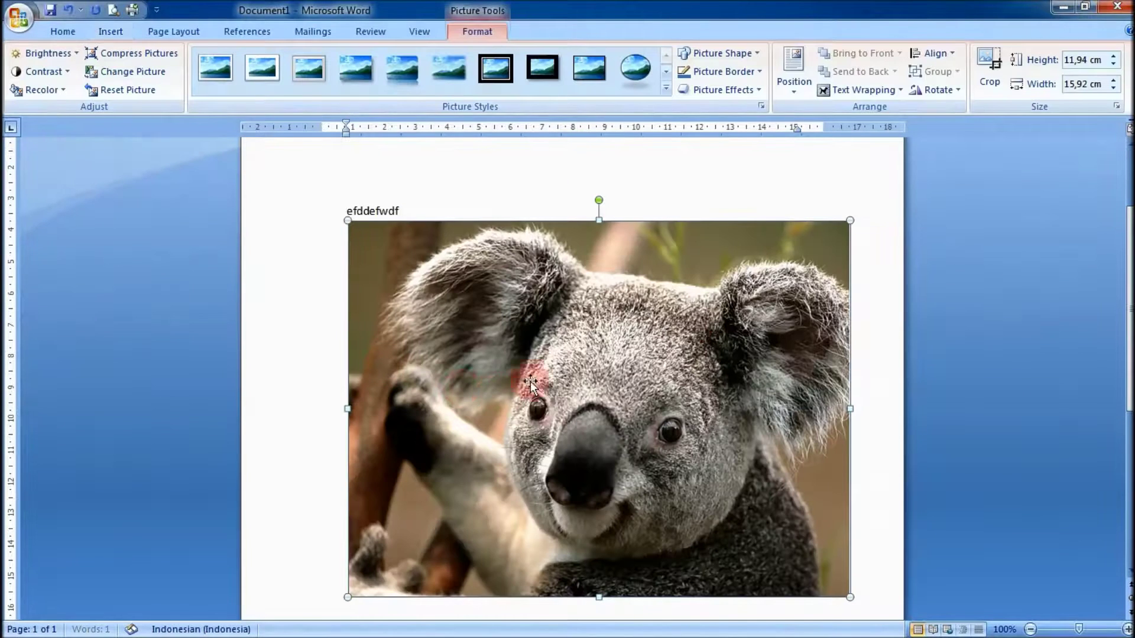
{"action": "left_click_drag", "start_coordinate": [849, 218], "coordinate": [611, 394]}
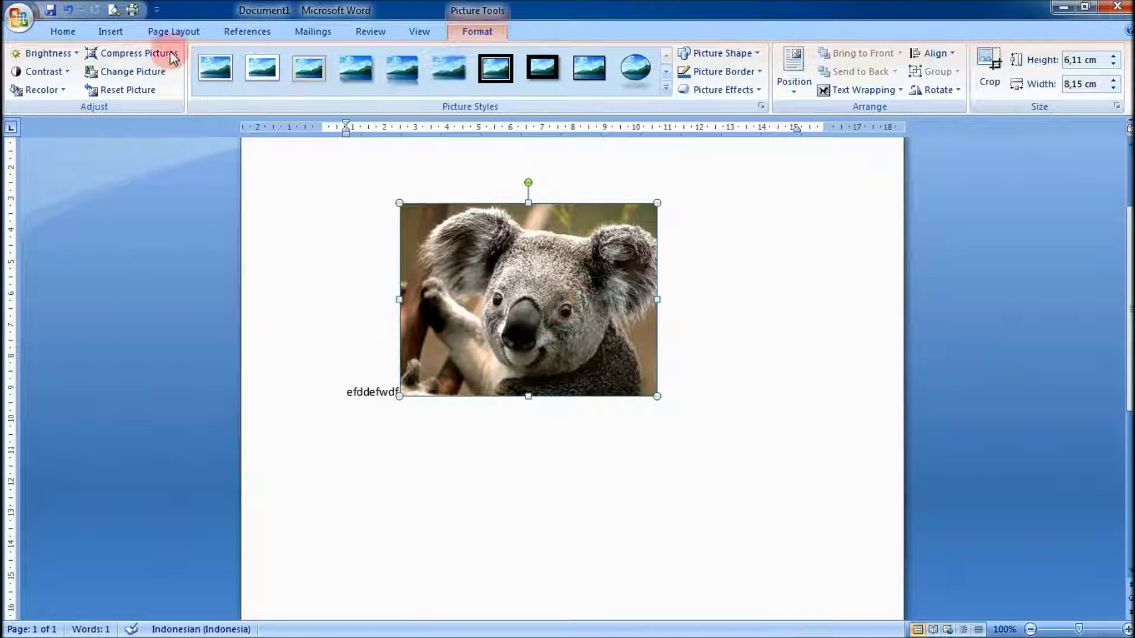
Set the koala picture's text wrapping to In Front of Text.
{"action": "left_click", "coordinate": [172, 32]}
{"action": "left_click_drag", "start_coordinate": [615, 198], "coordinate": [594, 317]}
{"action": "scroll", "coordinate": [575, 425], "scroll_direction": "down", "scroll_amount": 7}
{"action": "scroll", "coordinate": [576, 423], "scroll_direction": "up", "scroll_amount": 8}
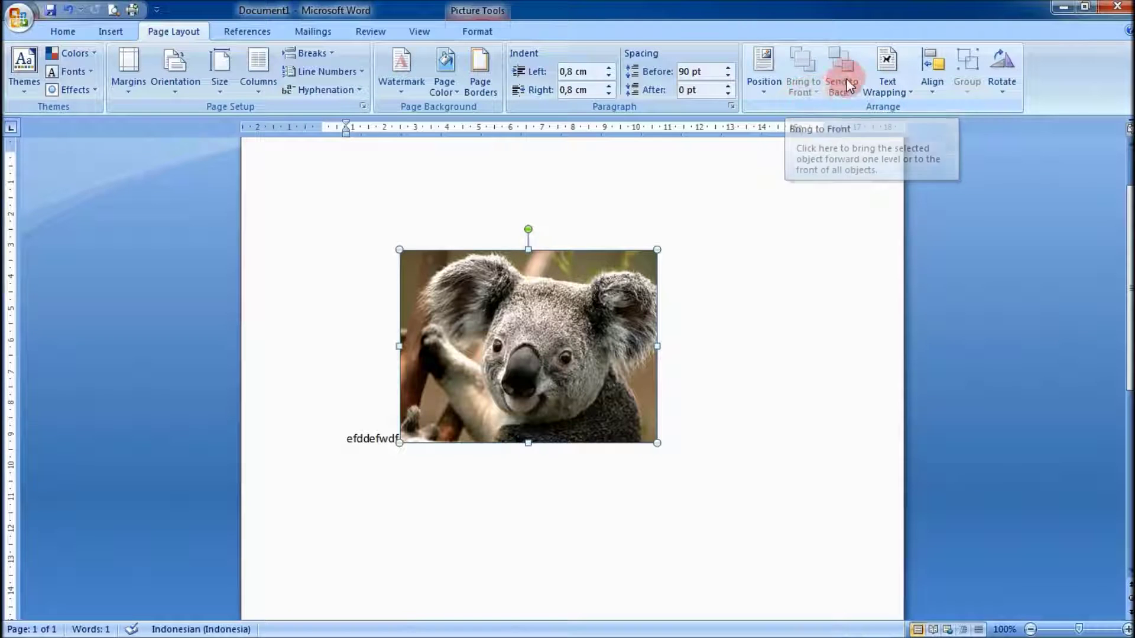
{"action": "left_click", "coordinate": [885, 94]}
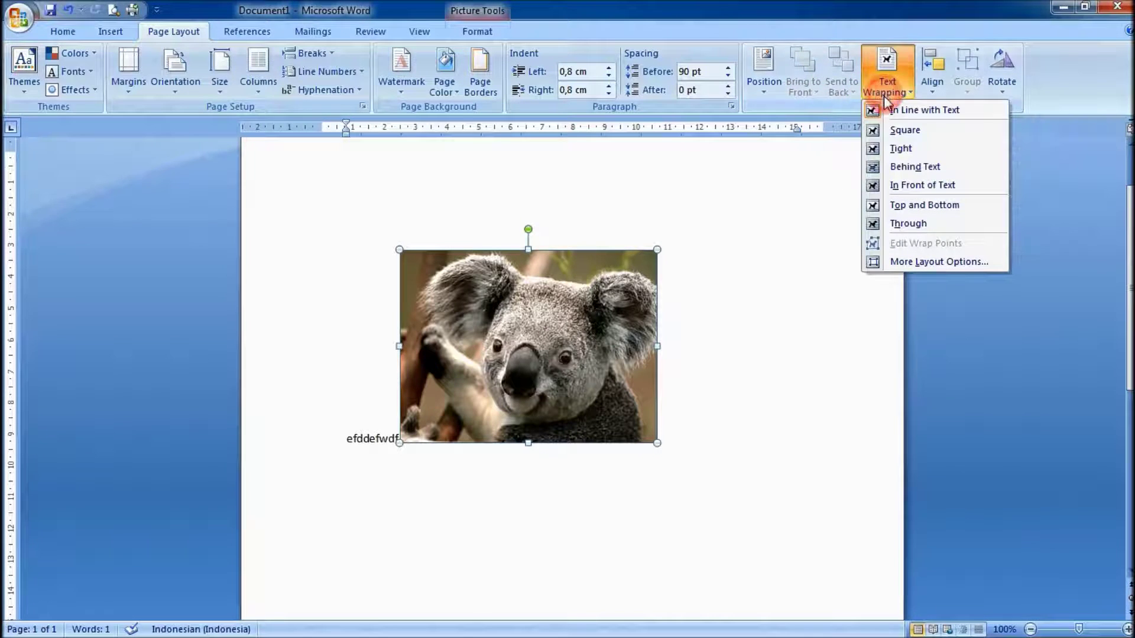
{"action": "left_click", "coordinate": [897, 195]}
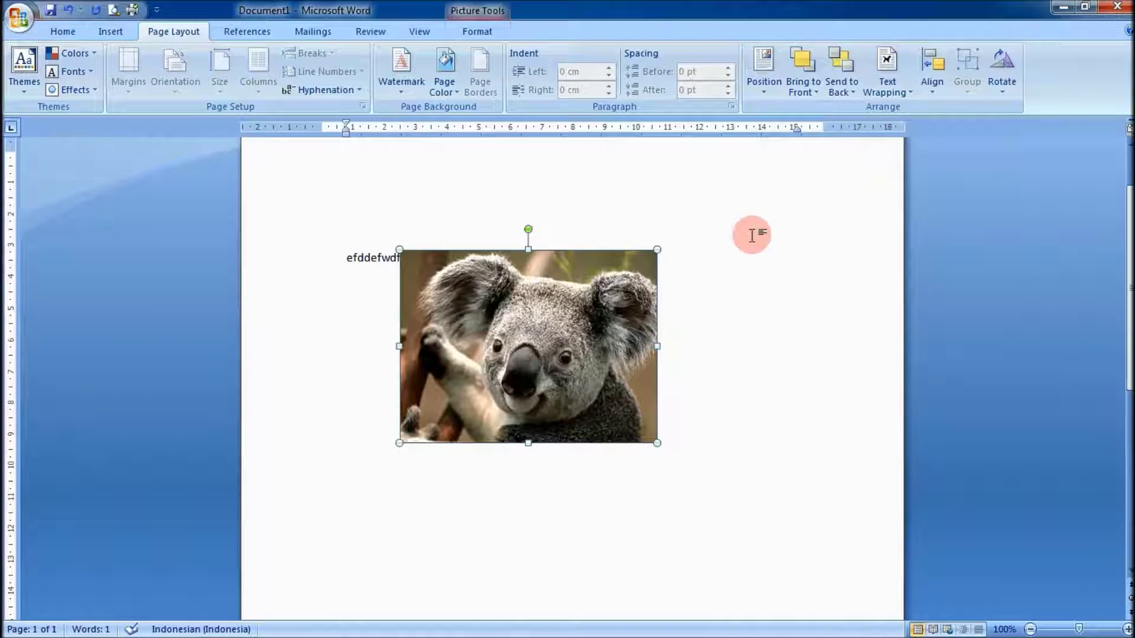
{"action": "left_click", "coordinate": [889, 94]}
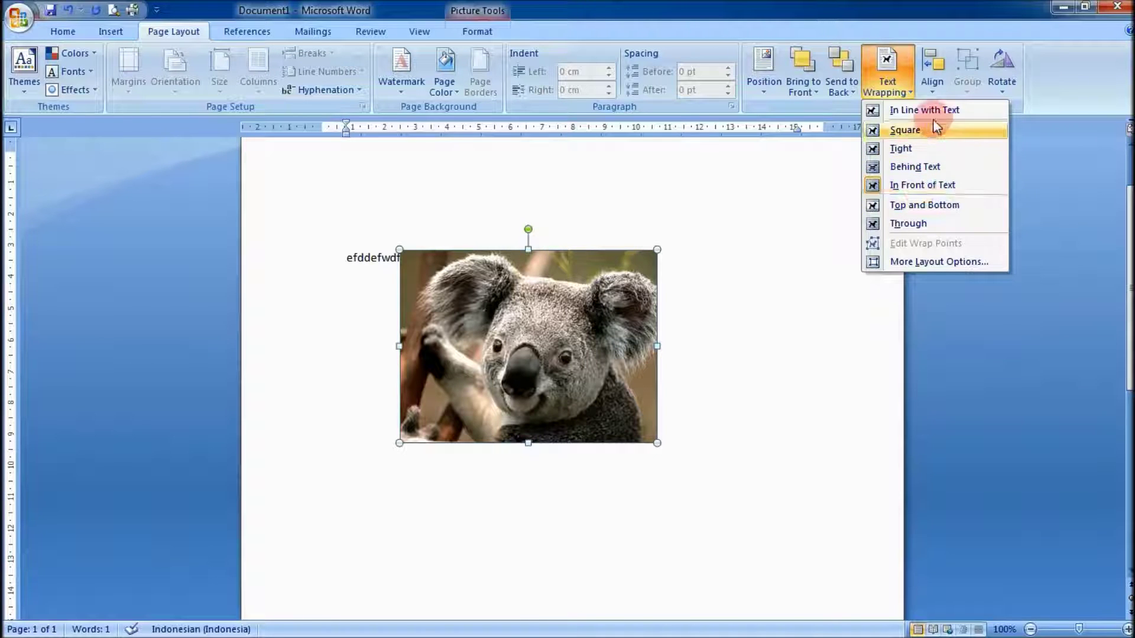
{"action": "left_click", "coordinate": [887, 88]}
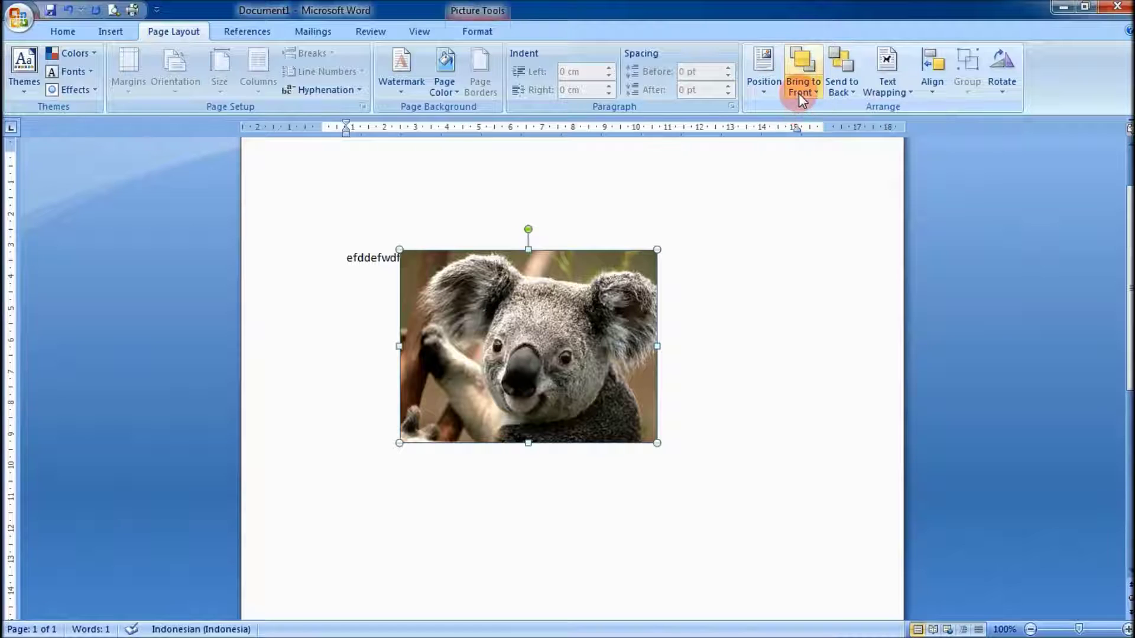
{"action": "left_click", "coordinate": [835, 102]}
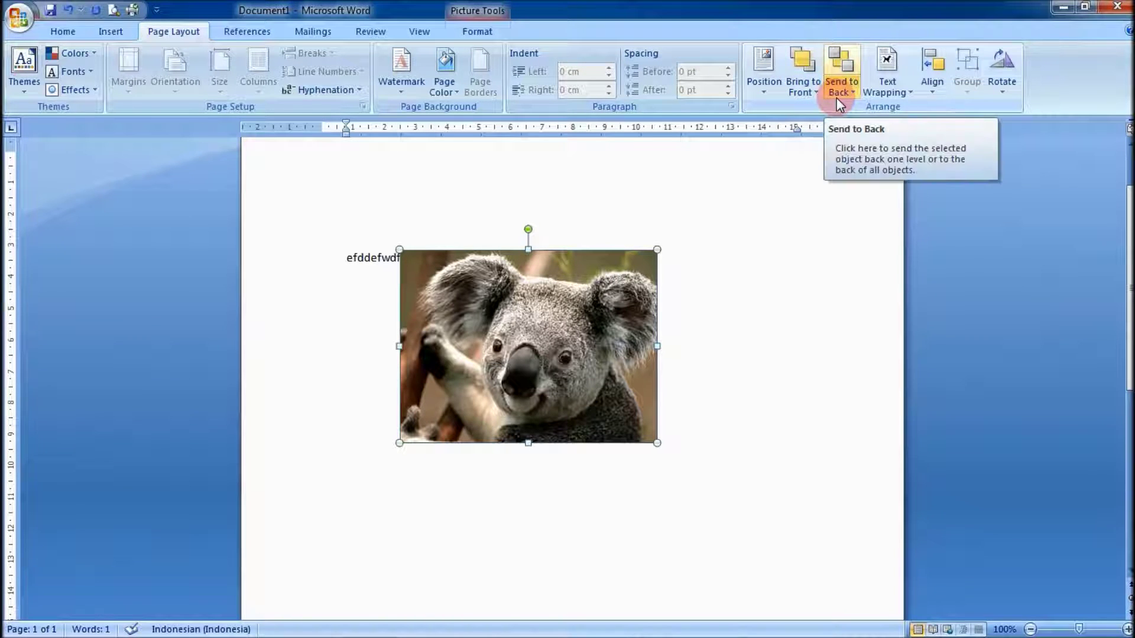
{"action": "left_click", "coordinate": [810, 86]}
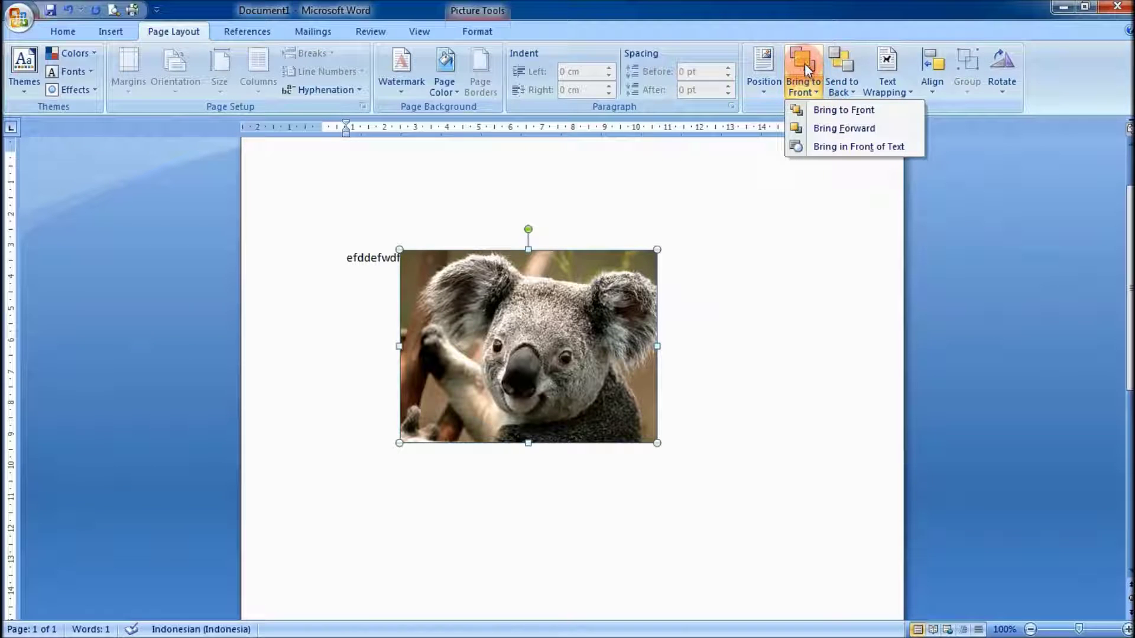
Move the koala picture slightly up and to the right, clear of the sample text, and deselect it.
{"action": "left_click", "coordinate": [809, 70]}
{"action": "left_click_drag", "start_coordinate": [611, 295], "coordinate": [582, 265]}
{"action": "left_click", "coordinate": [698, 288]}
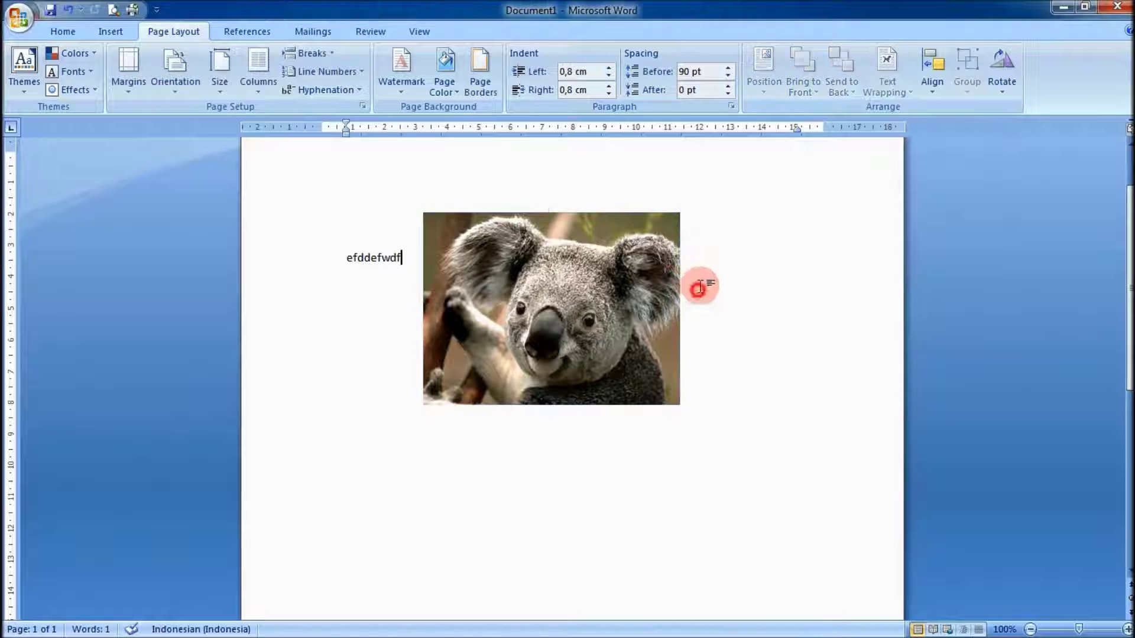
Insert the penguins sample picture after the sample text and shrink it to about 10,85 cm wide by 8,14 cm high.
{"action": "left_click", "coordinate": [110, 32]}
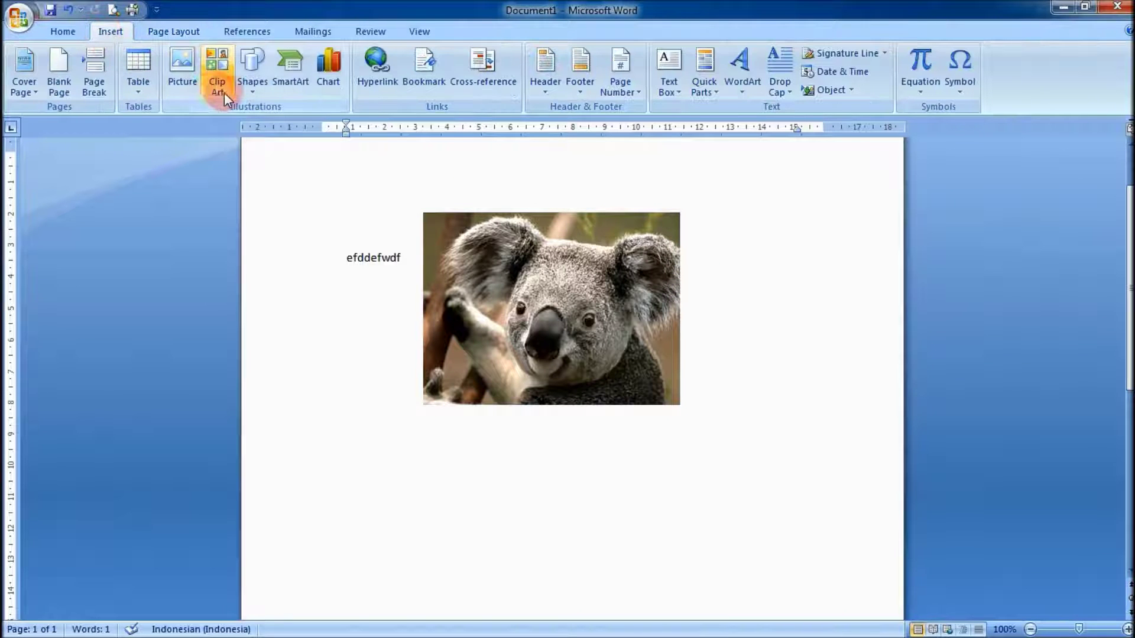
{"action": "left_click", "coordinate": [175, 86]}
{"action": "left_click", "coordinate": [399, 253]}
{"action": "left_click", "coordinate": [427, 372]}
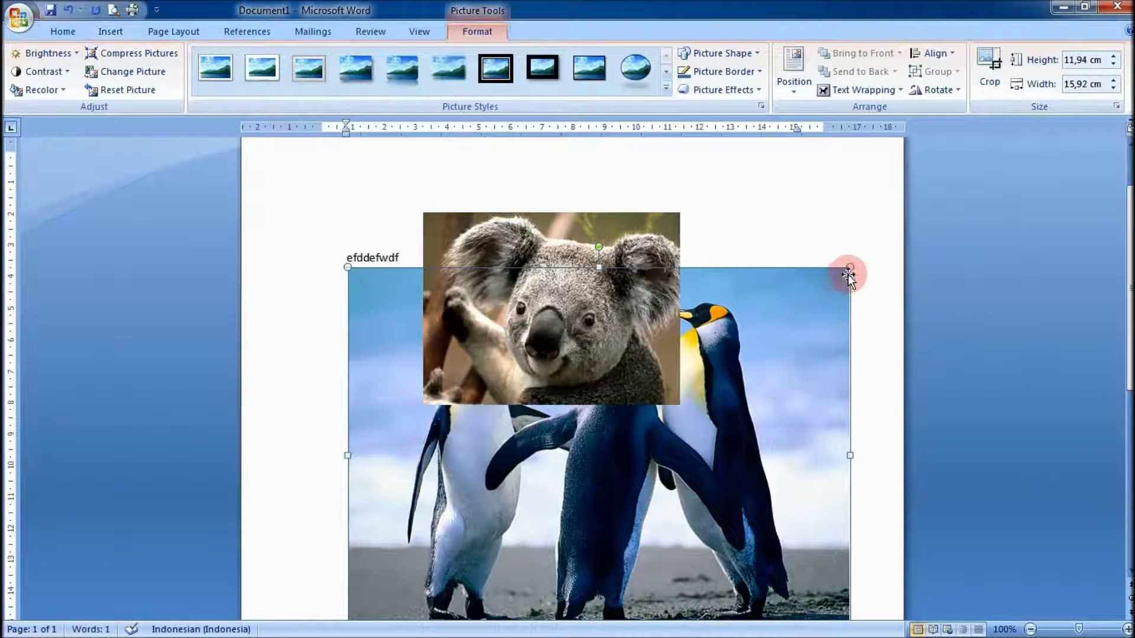
{"action": "left_click_drag", "start_coordinate": [851, 268], "coordinate": [687, 449]}
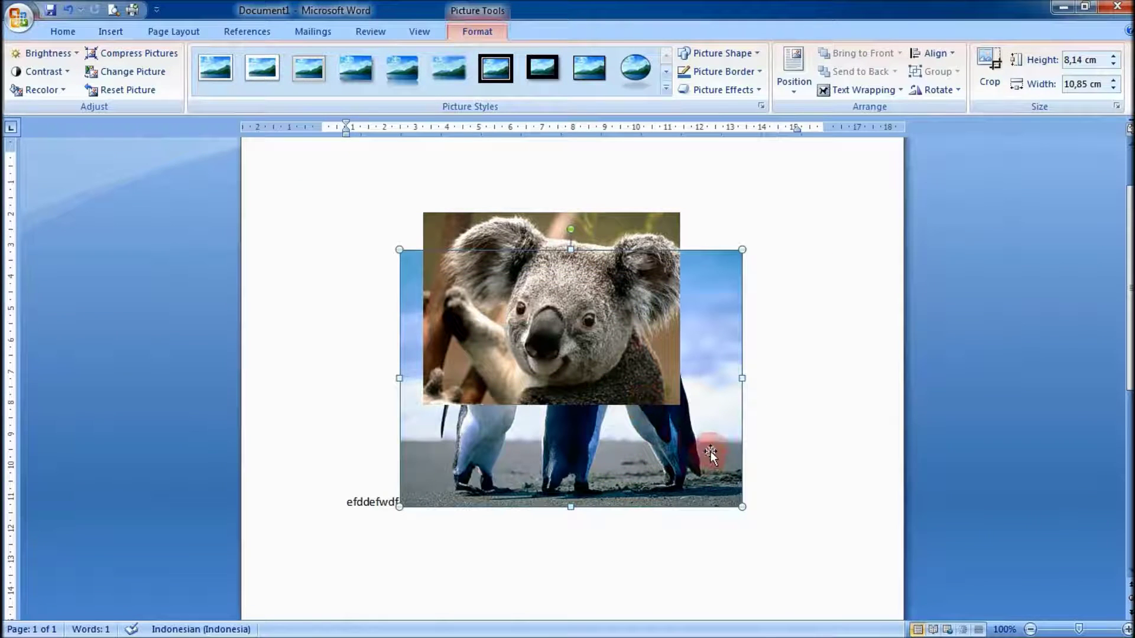
Set the penguin picture's text wrapping to In Front of Text and shrink it a little further from its lower-right corner.
{"action": "left_click", "coordinate": [168, 34]}
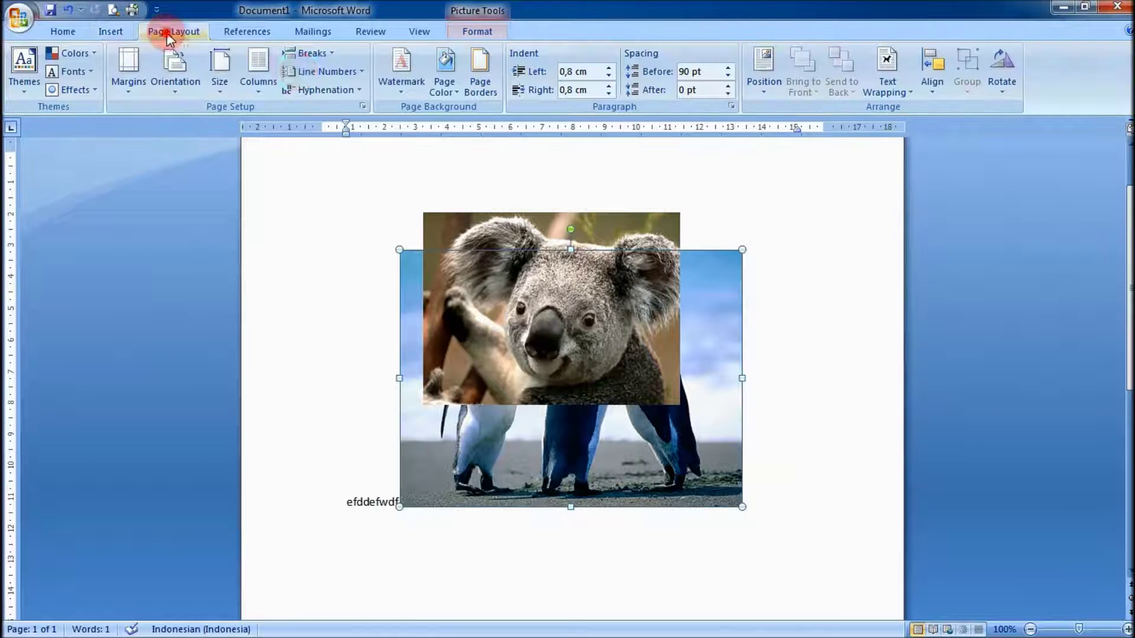
{"action": "left_click", "coordinate": [887, 74]}
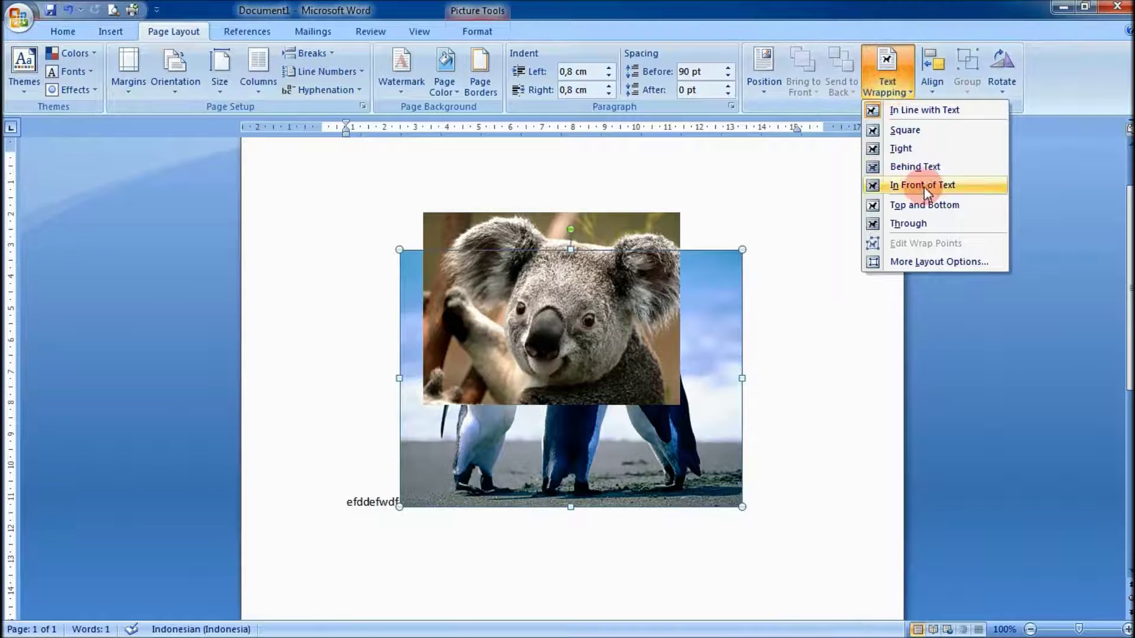
{"action": "left_click", "coordinate": [924, 187]}
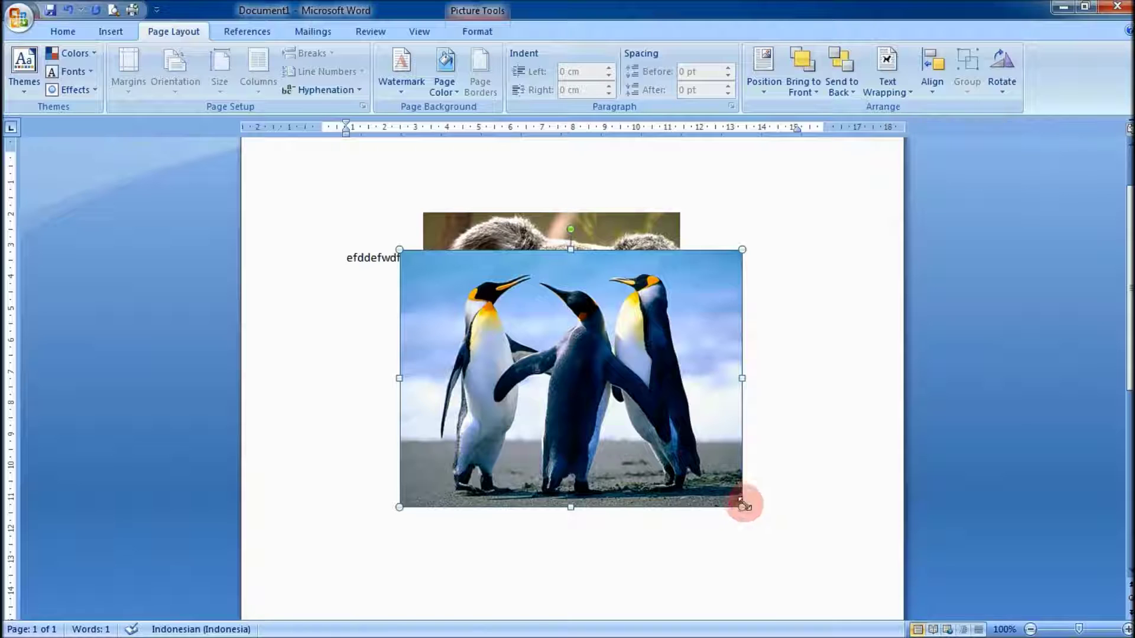
{"action": "left_click_drag", "start_coordinate": [743, 505], "coordinate": [697, 473]}
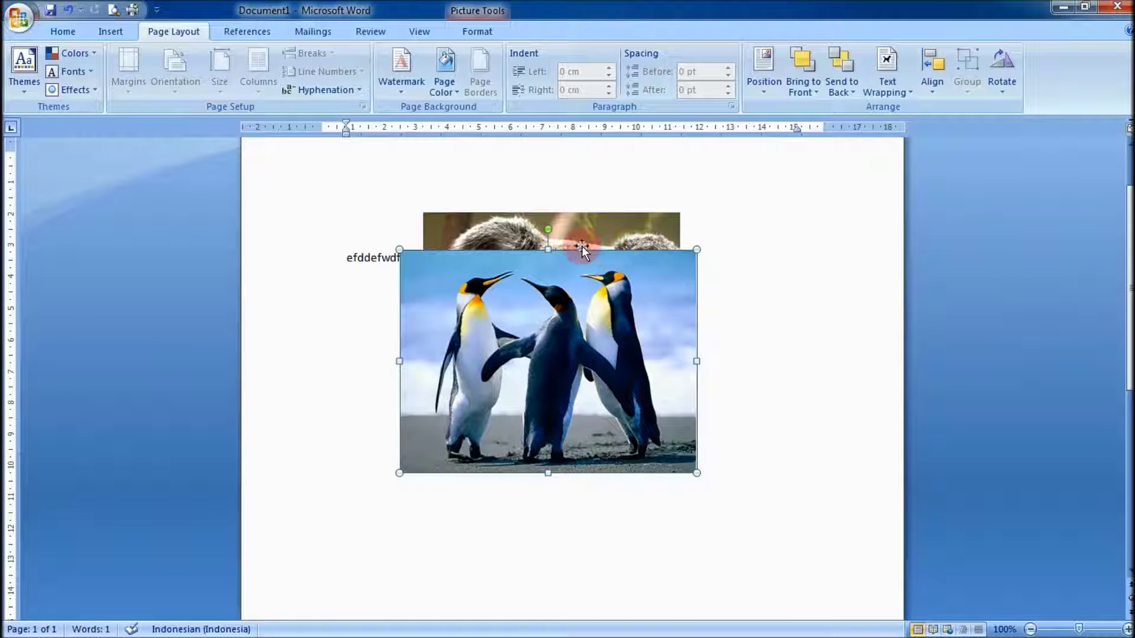
{"action": "left_click", "coordinate": [726, 369]}
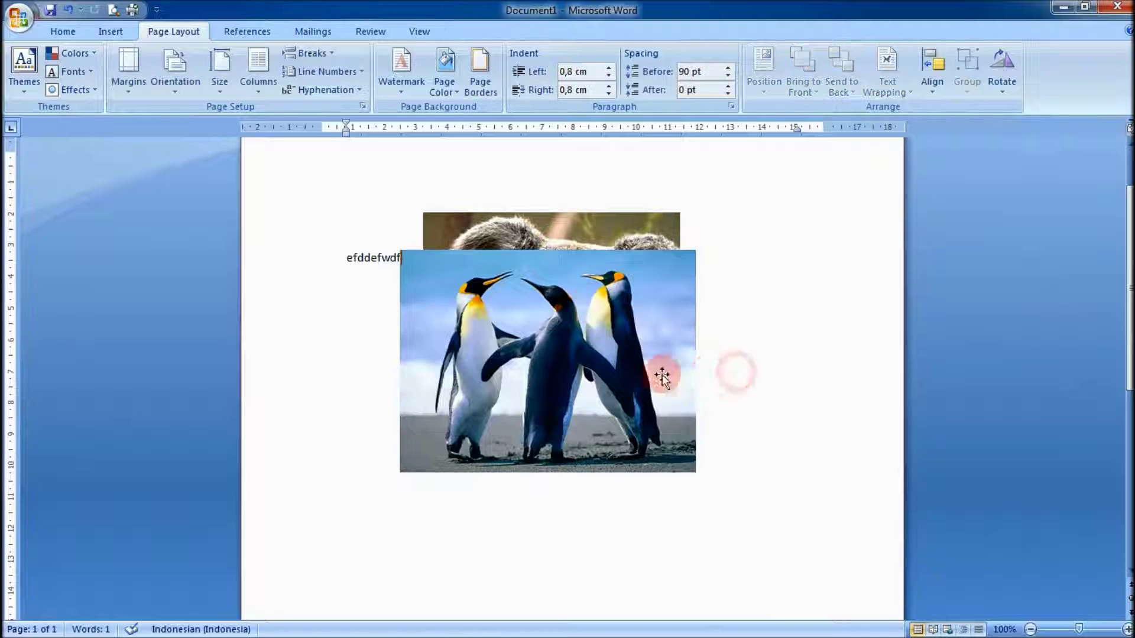
Bring the koala picture to the front of the penguins, and send it to the back again.
{"action": "left_click", "coordinate": [560, 234]}
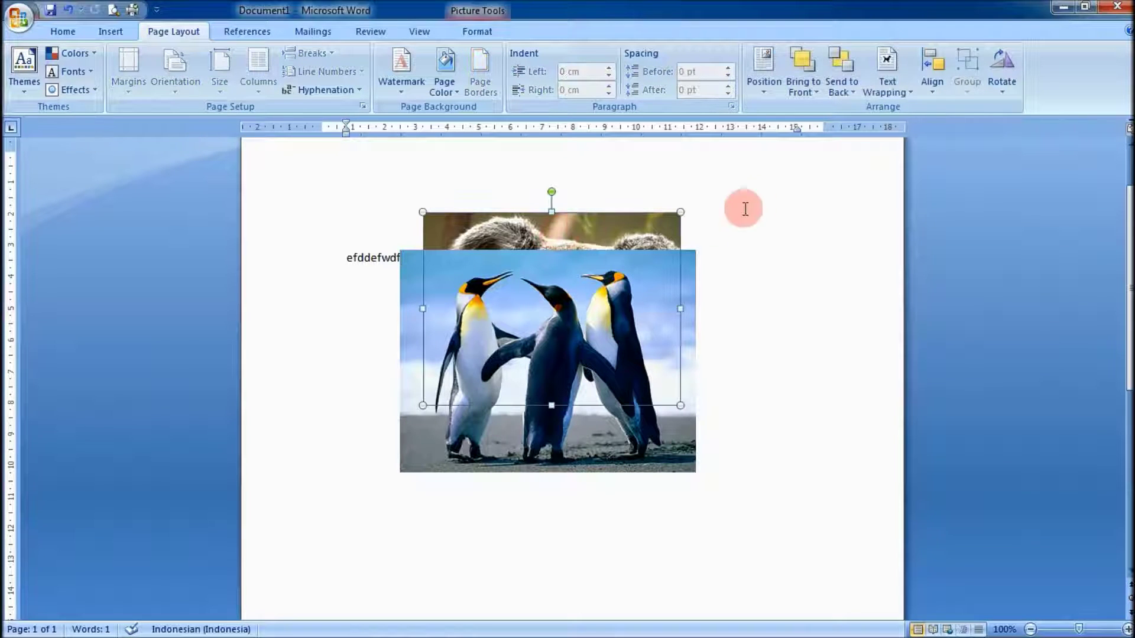
{"action": "left_click", "coordinate": [816, 63]}
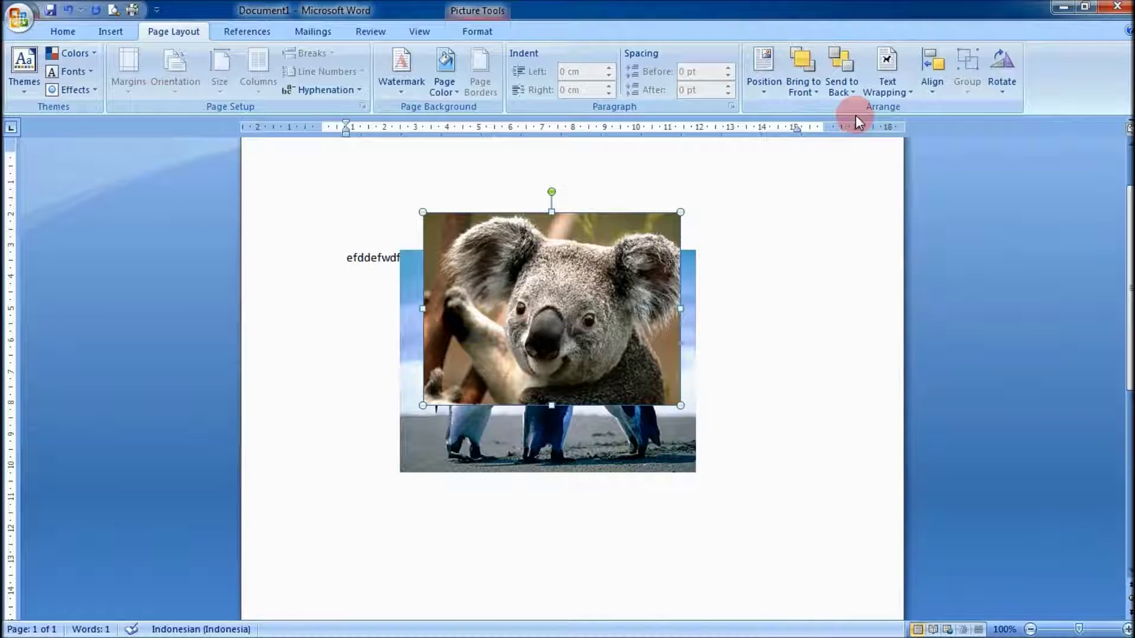
{"action": "left_click", "coordinate": [839, 65]}
{"action": "left_click", "coordinate": [753, 353]}
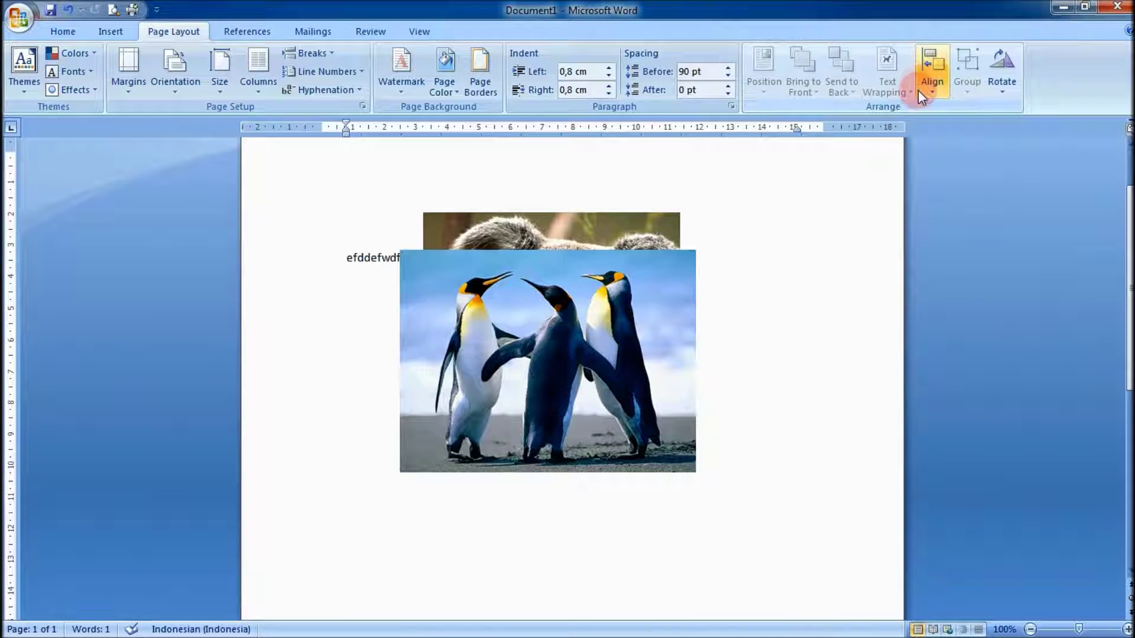
Set the koala picture's text wrapping to Square and add space before the sample text.
{"action": "left_click", "coordinate": [672, 237]}
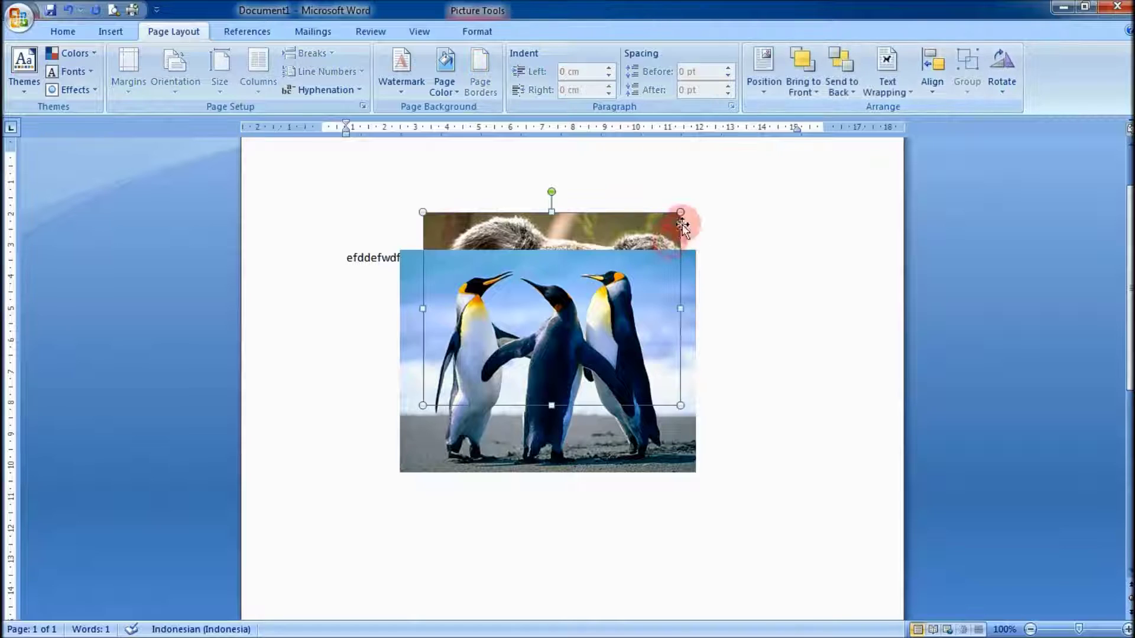
{"action": "left_click", "coordinate": [884, 89]}
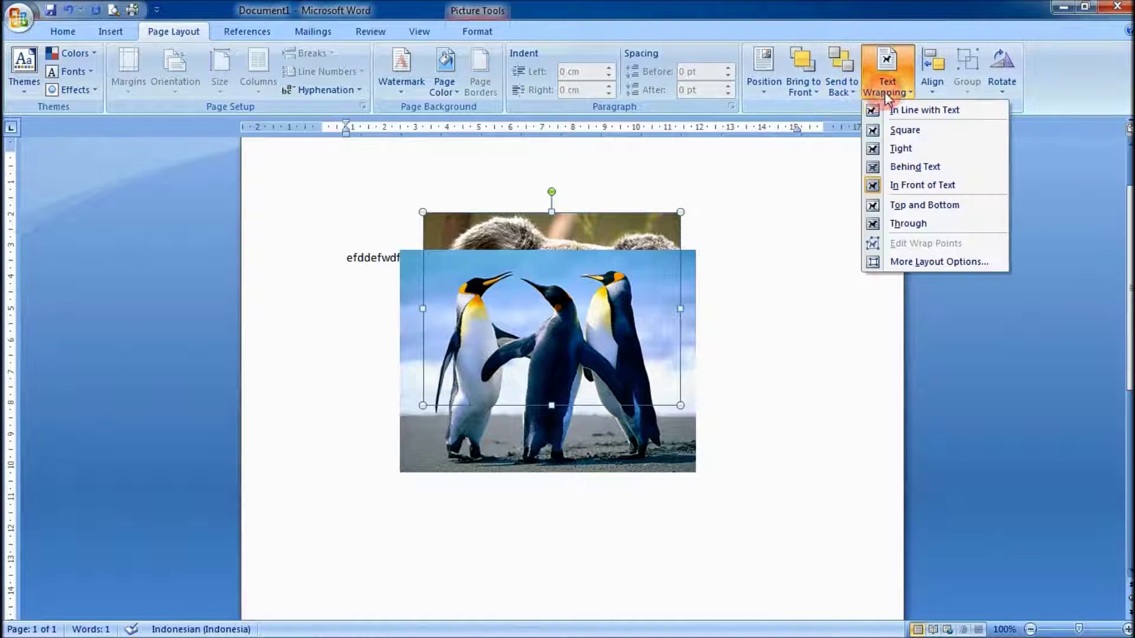
{"action": "left_click", "coordinate": [926, 137]}
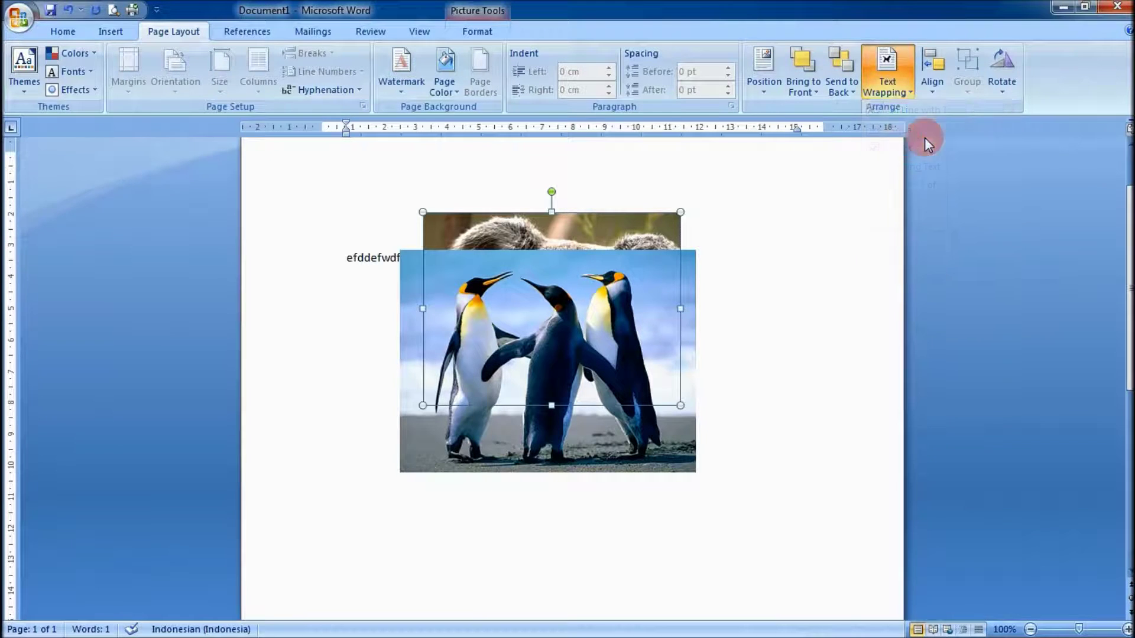
{"action": "left_click", "coordinate": [345, 258]}
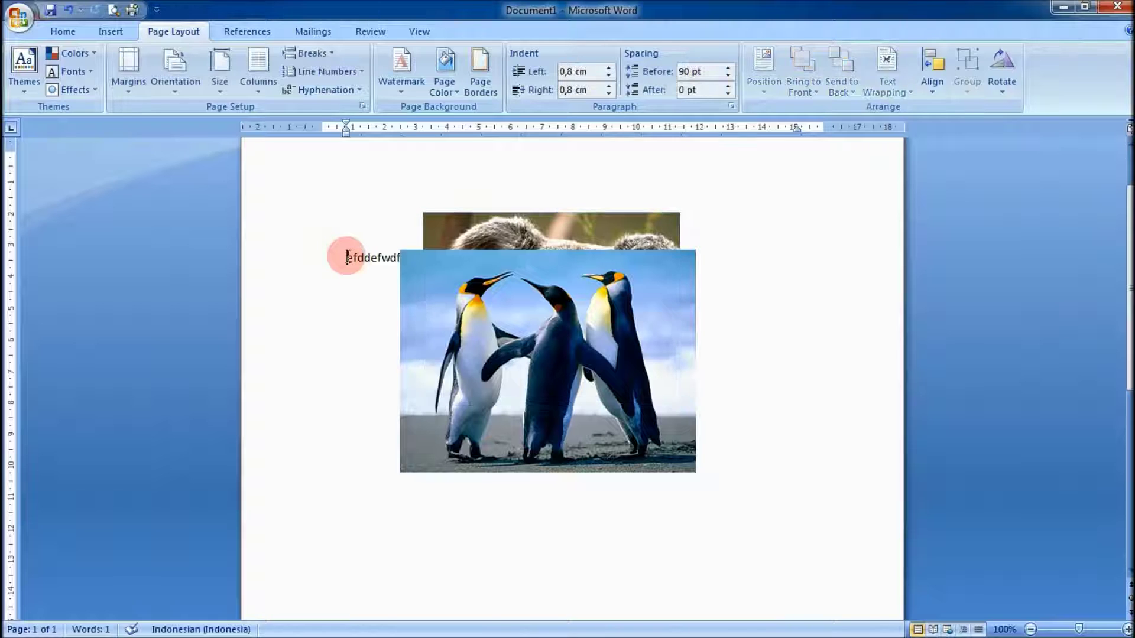
{"action": "key", "text": "Delete"}
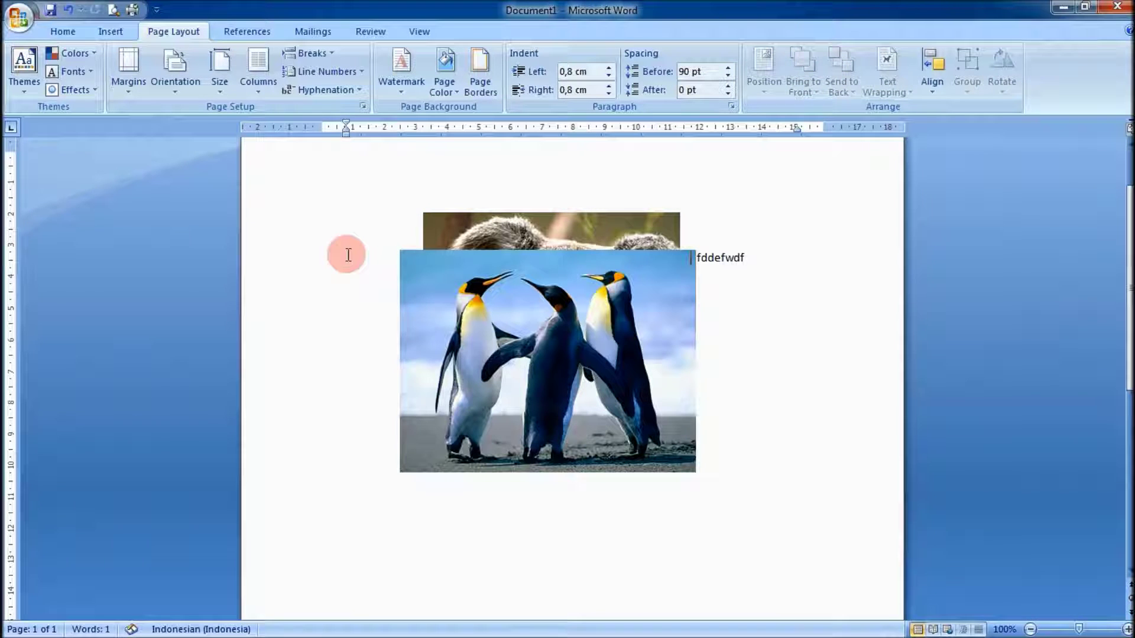
Set the koala picture's wrapping to In Front of Text, and move the penguins right of the sample text with the koala below them.
{"action": "left_click", "coordinate": [645, 228]}
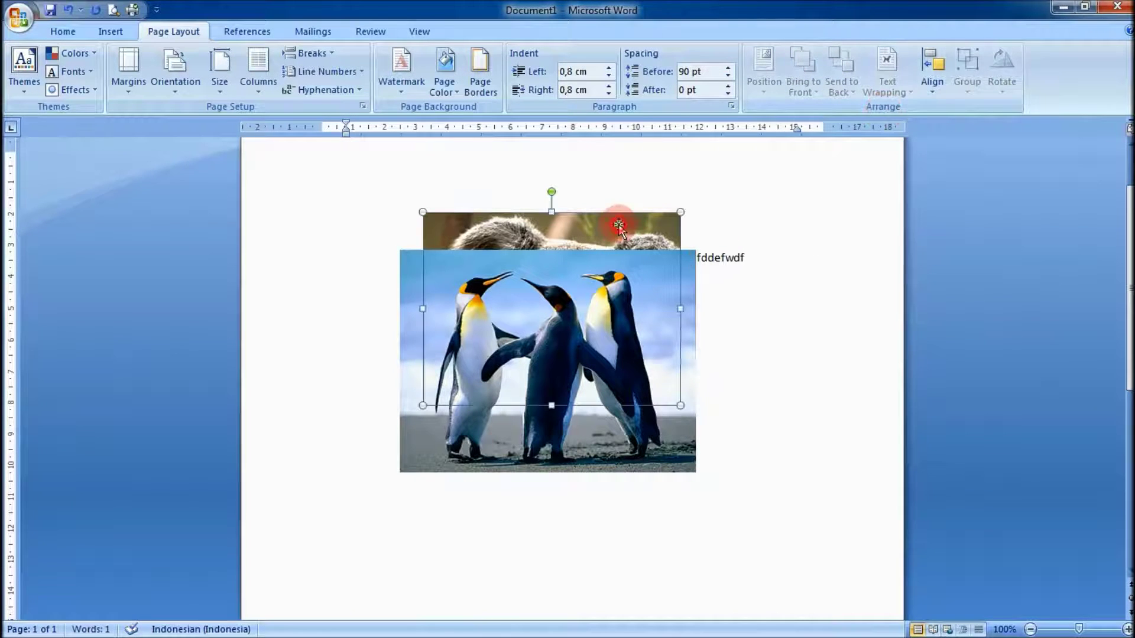
{"action": "left_click", "coordinate": [900, 101]}
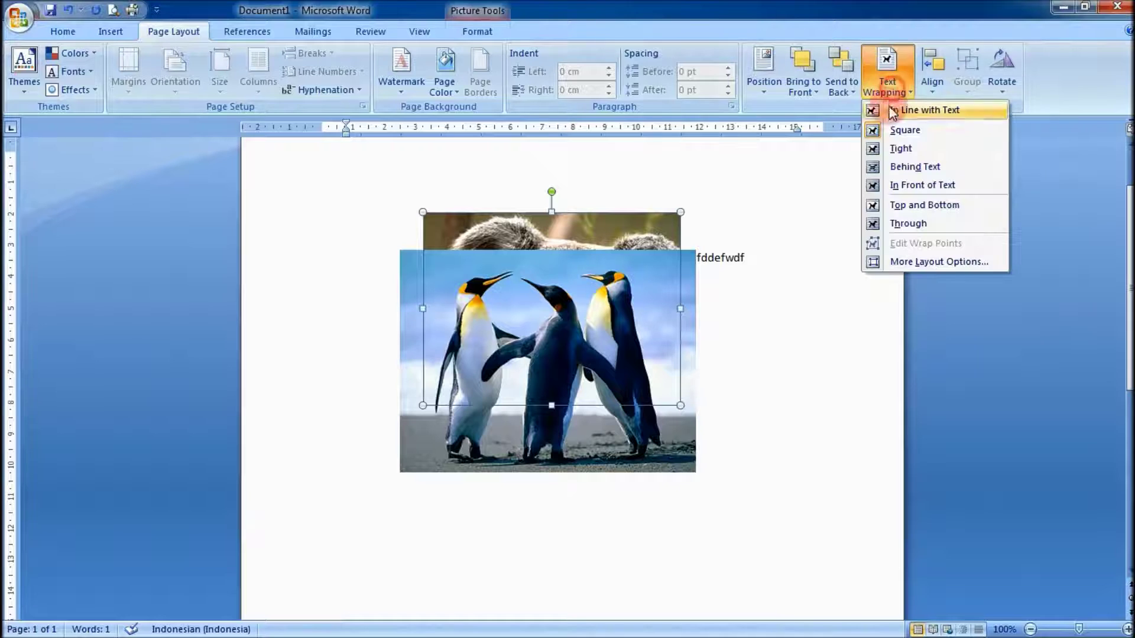
{"action": "left_click", "coordinate": [888, 186]}
{"action": "left_click_drag", "start_coordinate": [603, 225], "coordinate": [730, 424]}
{"action": "left_click_drag", "start_coordinate": [723, 249], "coordinate": [723, 250]}
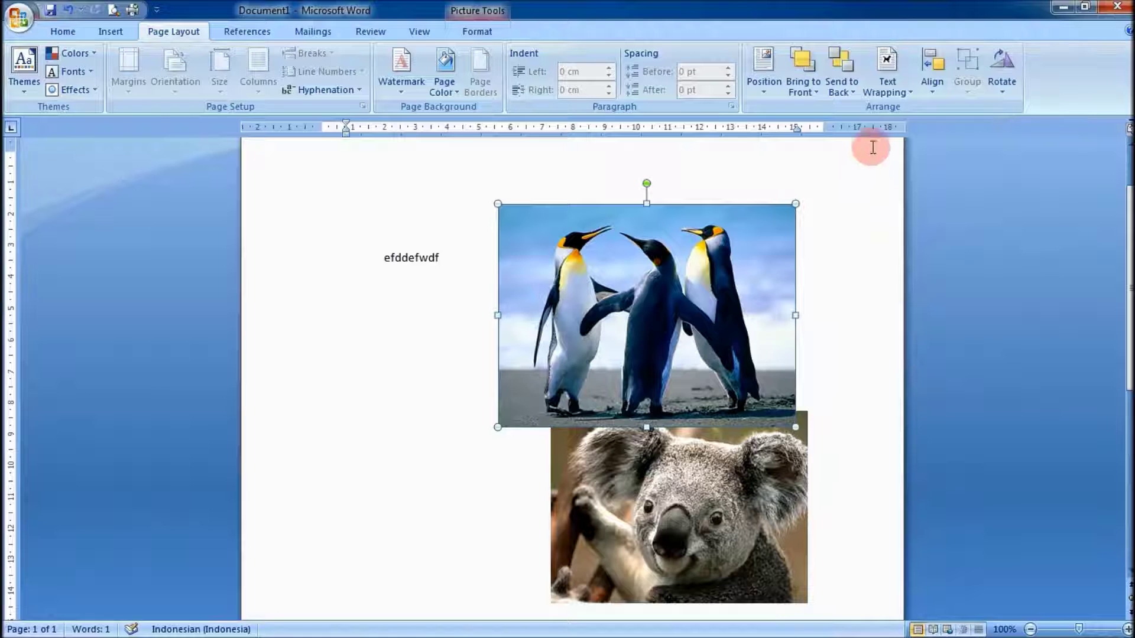
Set the penguin picture's text wrapping to Behind Text and move it underneath the sample text.
{"action": "left_click", "coordinate": [887, 68]}
{"action": "left_click", "coordinate": [915, 167]}
{"action": "left_click_drag", "start_coordinate": [700, 414], "coordinate": [674, 514]}
{"action": "left_click_drag", "start_coordinate": [659, 373], "coordinate": [545, 285]}
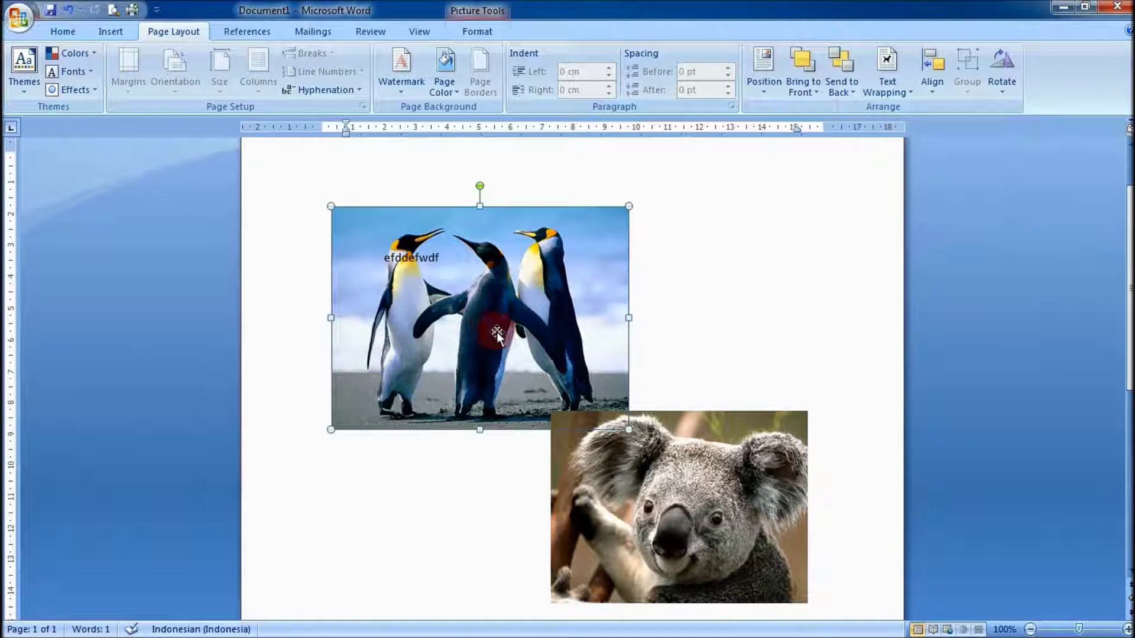
Set the penguin picture's wrapping to Square, and move the koala to the page's lower left and the penguins to the right.
{"action": "left_click", "coordinate": [899, 85]}
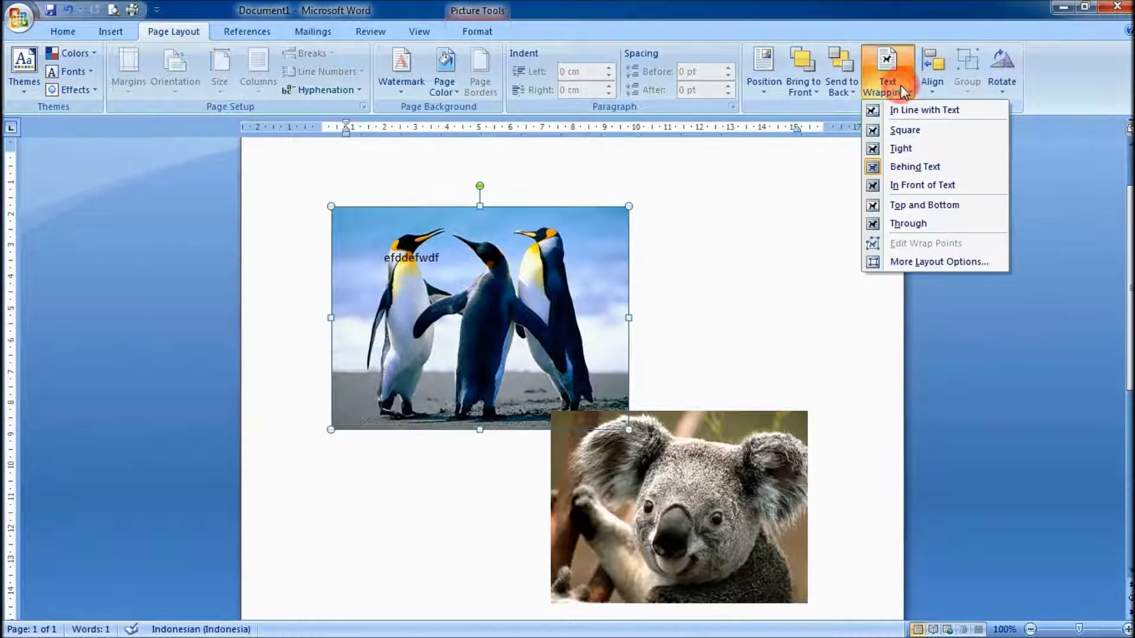
{"action": "left_click", "coordinate": [914, 134]}
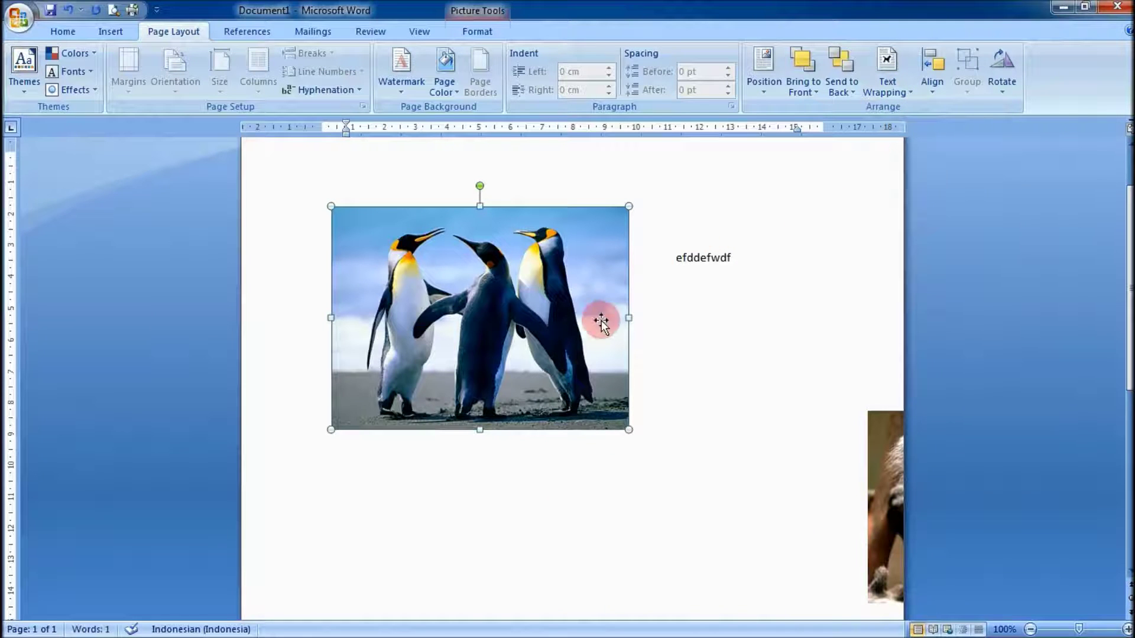
{"action": "left_click_drag", "start_coordinate": [875, 469], "coordinate": [554, 439]}
{"action": "left_click_drag", "start_coordinate": [496, 314], "coordinate": [605, 305]}
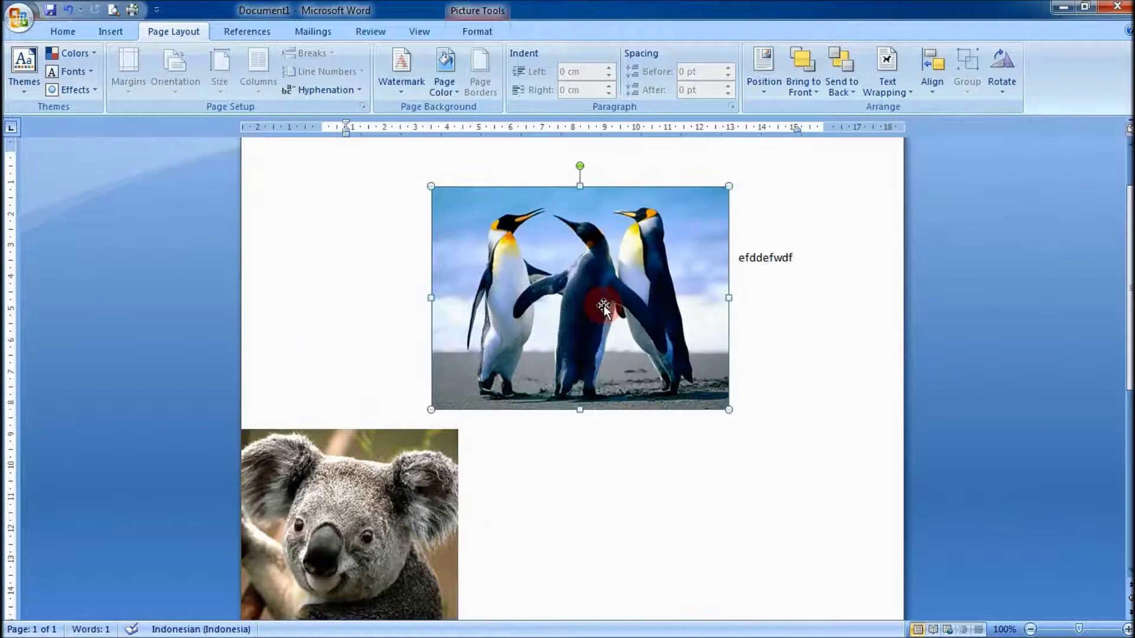
Set the penguin picture's text wrapping to Tight and reposition it to the right of the sample text.
{"action": "left_click", "coordinate": [894, 89]}
{"action": "left_click", "coordinate": [903, 146]}
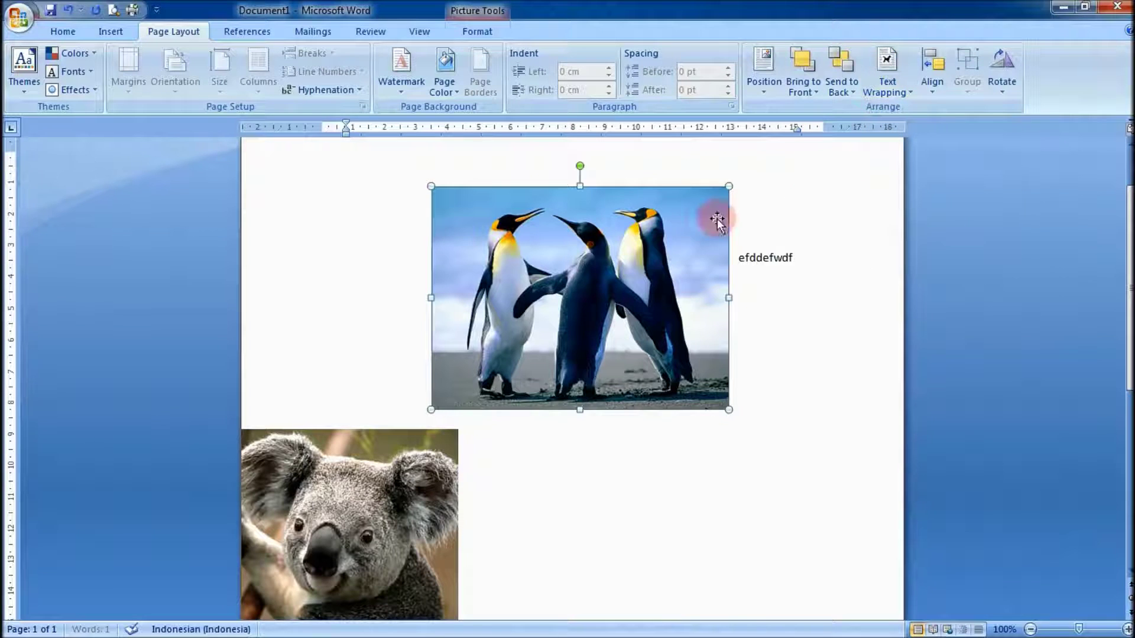
{"action": "left_click_drag", "start_coordinate": [712, 246], "coordinate": [786, 247]}
{"action": "mouse_move", "coordinate": [664, 284]}
{"action": "left_mouse_down"}
{"action": "mouse_move", "coordinate": [540, 278]}
{"action": "mouse_move", "coordinate": [577, 289]}
{"action": "mouse_move", "coordinate": [671, 281]}
{"action": "left_mouse_up"}
{"action": "left_click", "coordinate": [885, 88]}
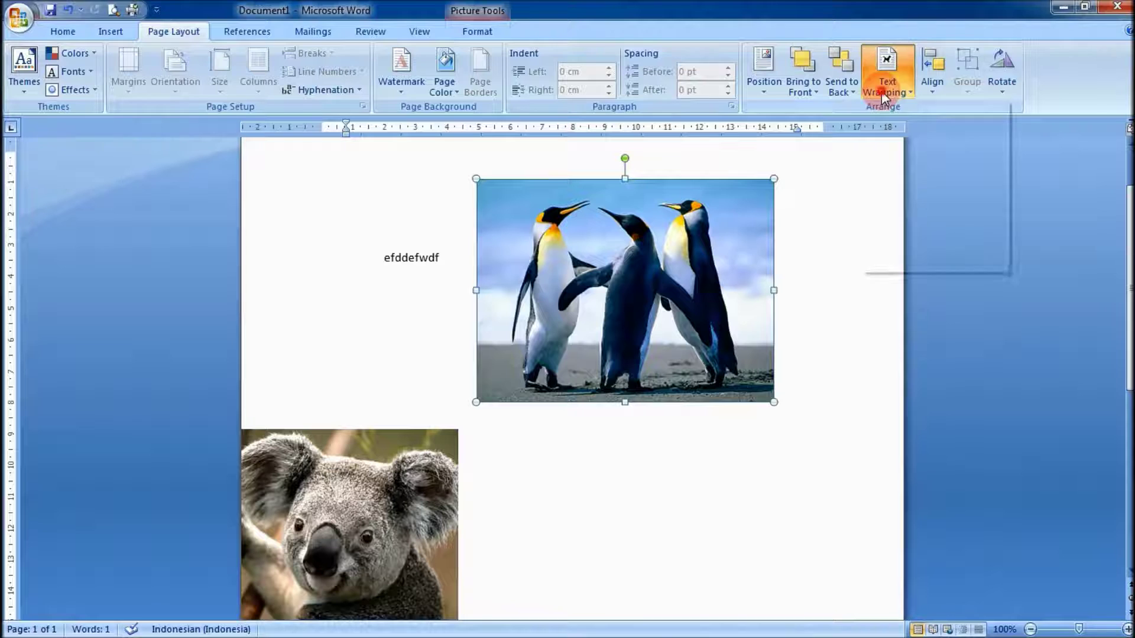
{"action": "left_click", "coordinate": [676, 269]}
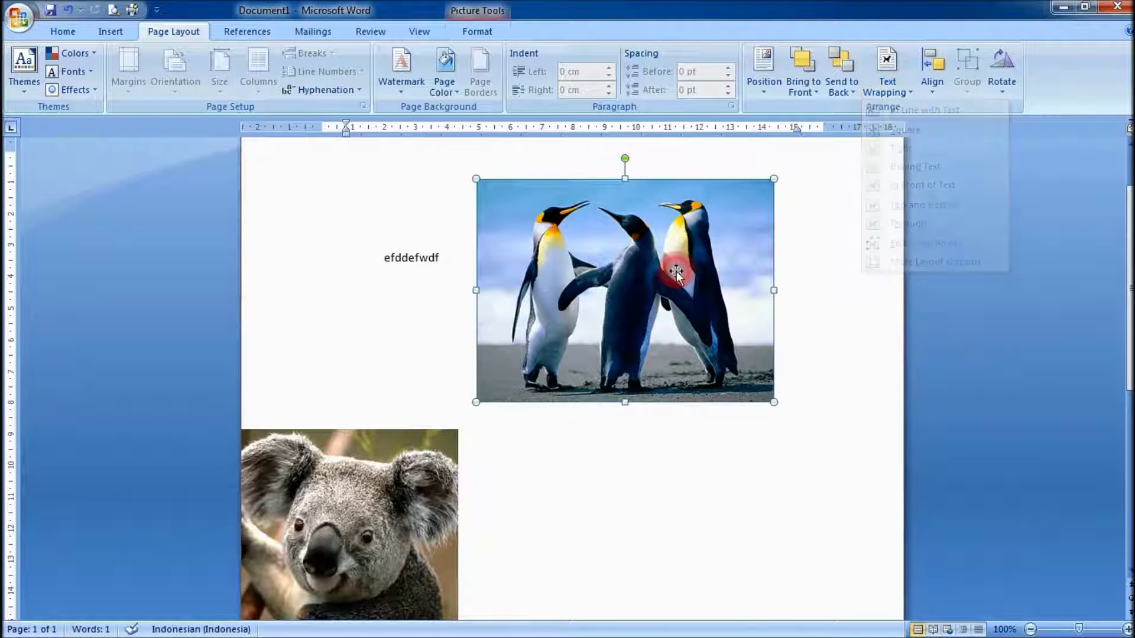
{"action": "left_click_drag", "start_coordinate": [616, 282], "coordinate": [644, 275]}
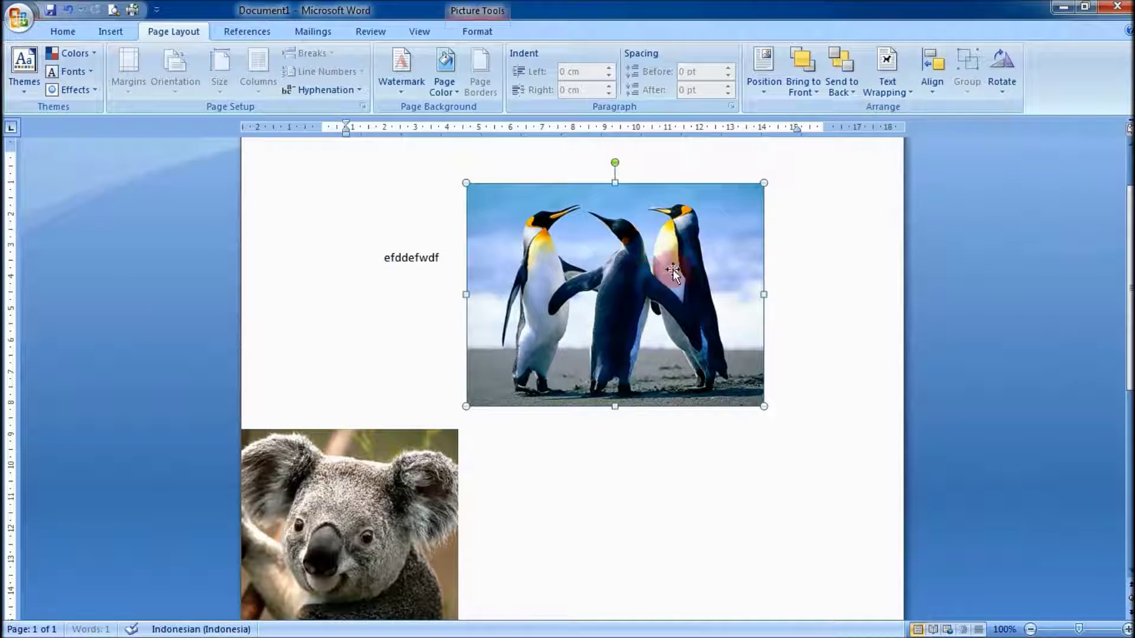
Set the penguin picture's text wrapping to Behind Text and move it underneath the sample text.
{"action": "left_click", "coordinate": [904, 94]}
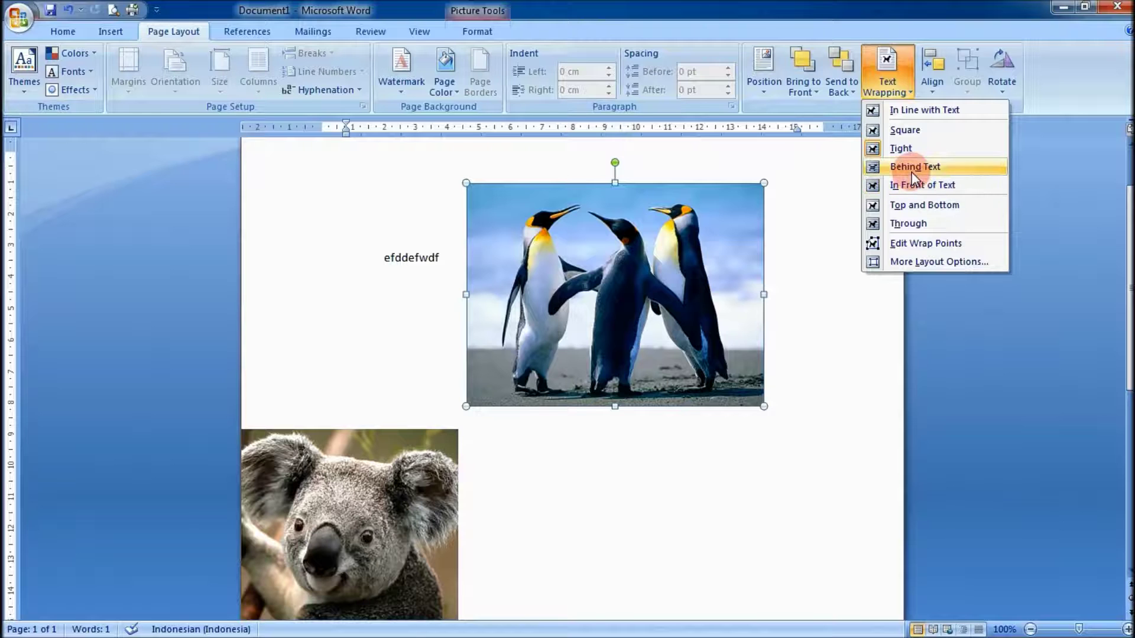
{"action": "left_click", "coordinate": [912, 169]}
{"action": "left_click_drag", "start_coordinate": [660, 294], "coordinate": [613, 203]}
Set the penguin picture's wrapping to In Front of Text, moving it off the sample text and back over it.
{"action": "left_click", "coordinate": [878, 96]}
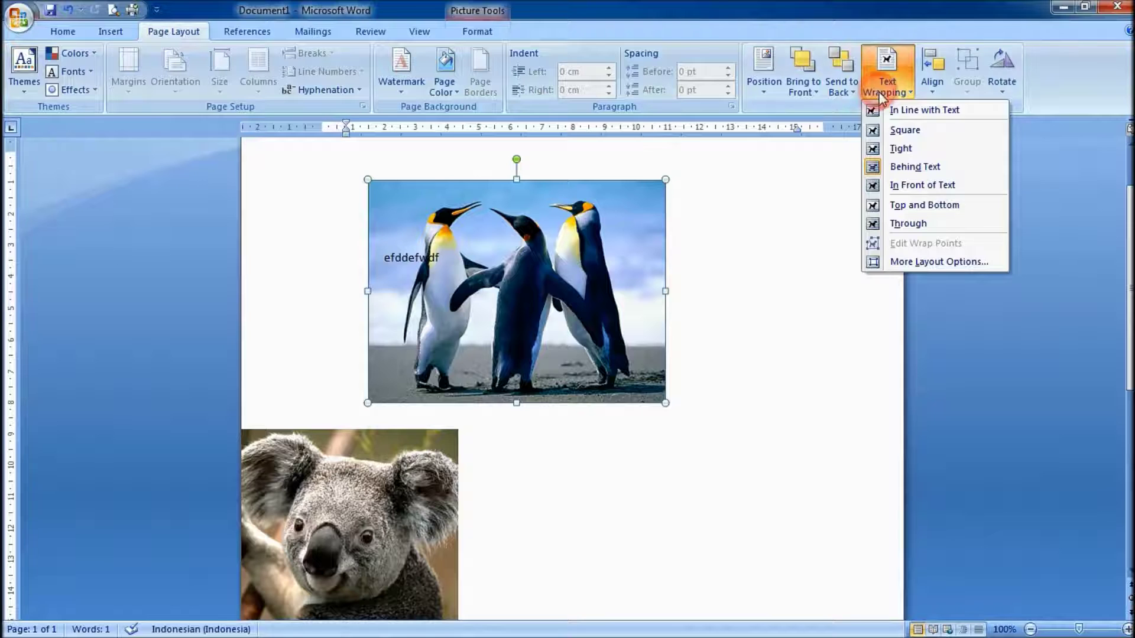
{"action": "left_click", "coordinate": [903, 190]}
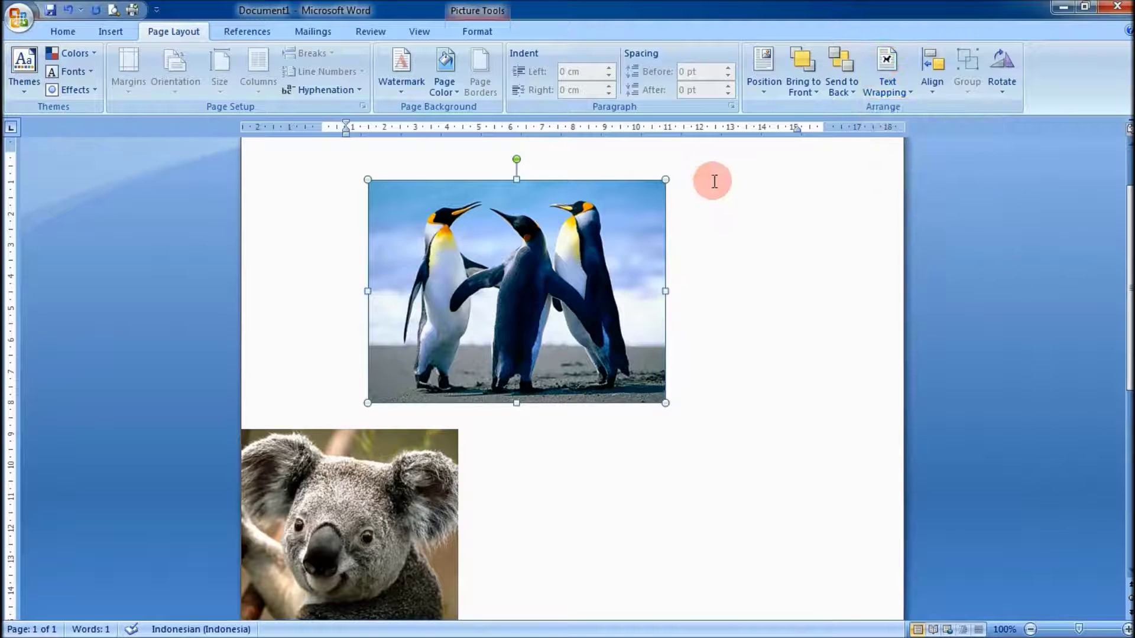
{"action": "left_click_drag", "start_coordinate": [532, 284], "coordinate": [608, 254]}
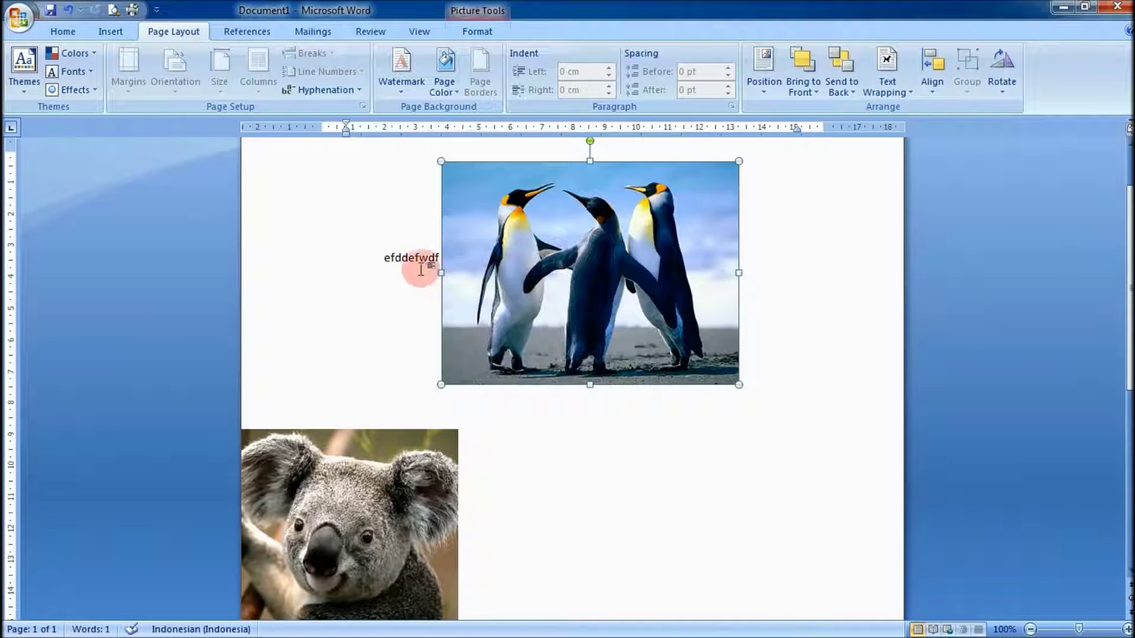
{"action": "left_click", "coordinate": [377, 259]}
{"action": "left_click_drag", "start_coordinate": [550, 272], "coordinate": [483, 300]}
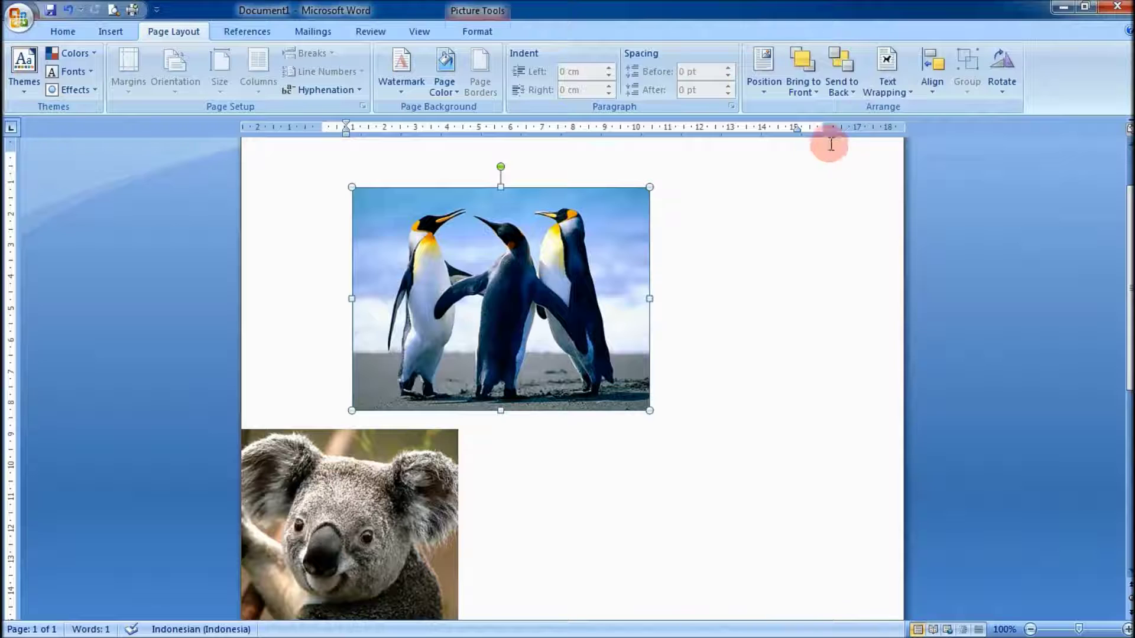
Set the penguin picture's text wrapping to Top and Bottom and move it above the sample text.
{"action": "left_click", "coordinate": [887, 77]}
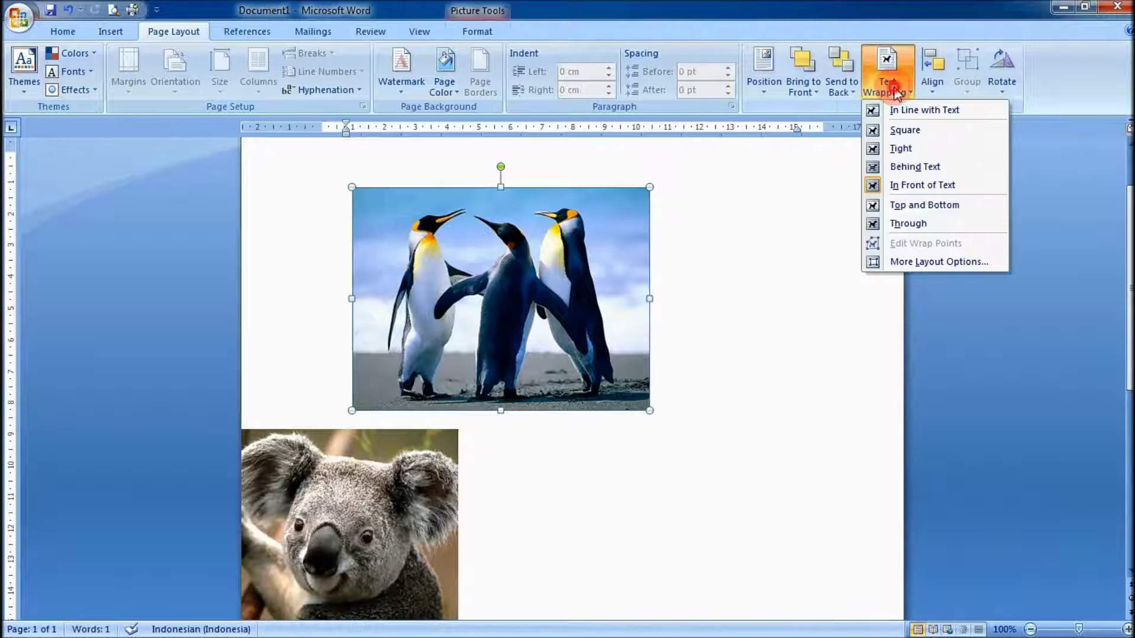
{"action": "left_click", "coordinate": [898, 212]}
{"action": "left_click", "coordinate": [669, 267]}
{"action": "left_click", "coordinate": [571, 257]}
{"action": "left_click_drag", "start_coordinate": [586, 237], "coordinate": [464, 280]}
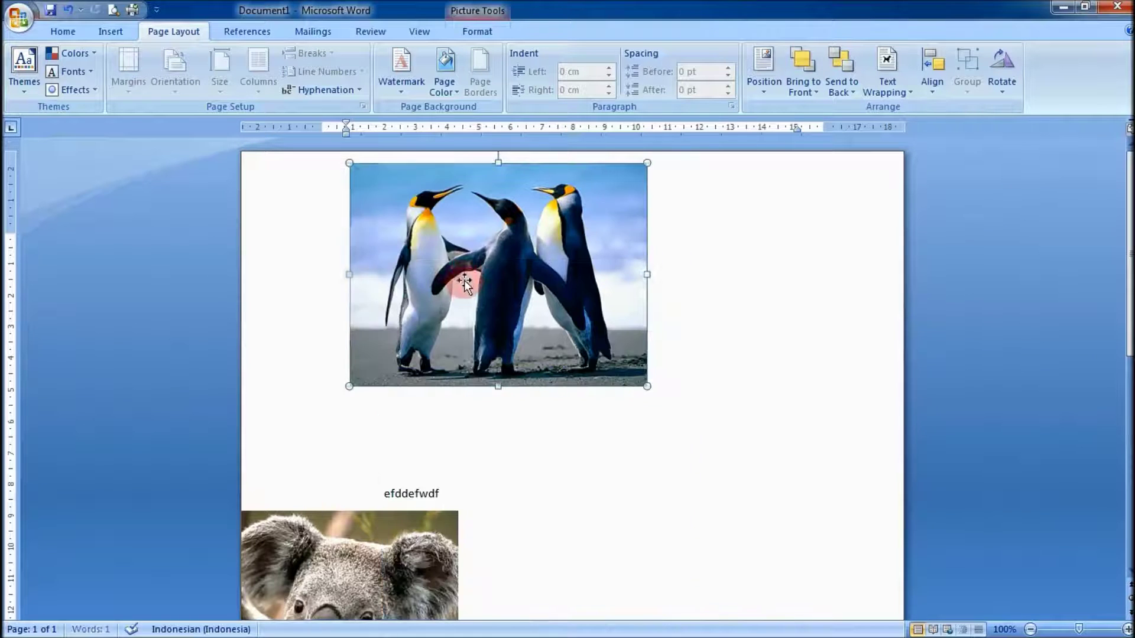
Set the penguin picture's text wrapping to Through and reposition it to the left of the sample text.
{"action": "left_click", "coordinate": [900, 87]}
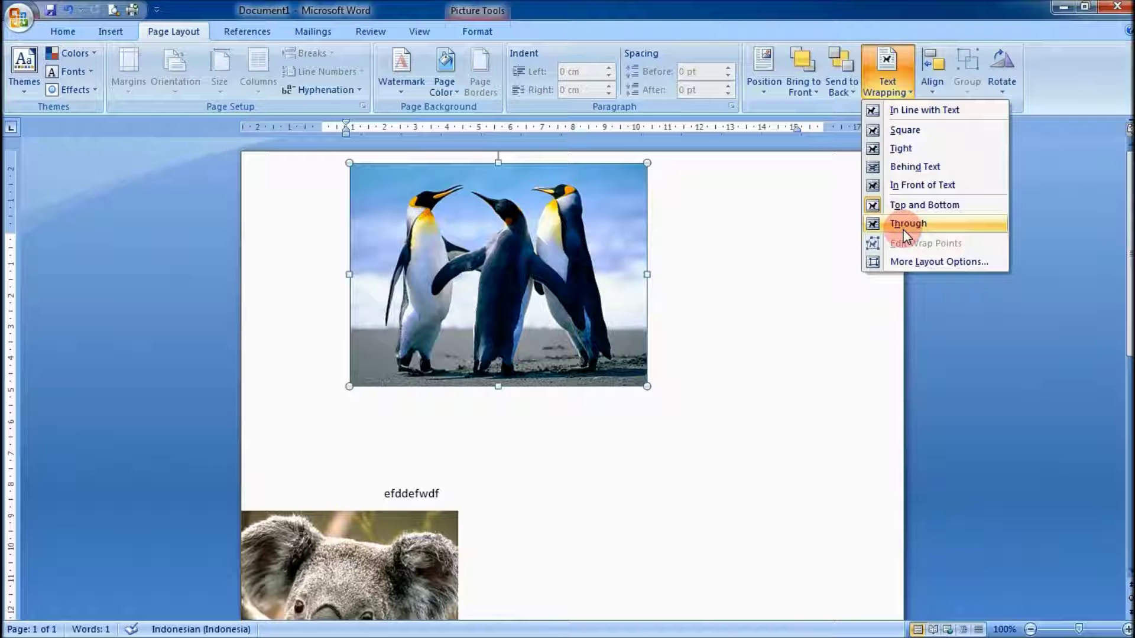
{"action": "left_click", "coordinate": [904, 228]}
{"action": "left_click_drag", "start_coordinate": [558, 269], "coordinate": [545, 301]}
{"action": "left_click", "coordinate": [900, 87]}
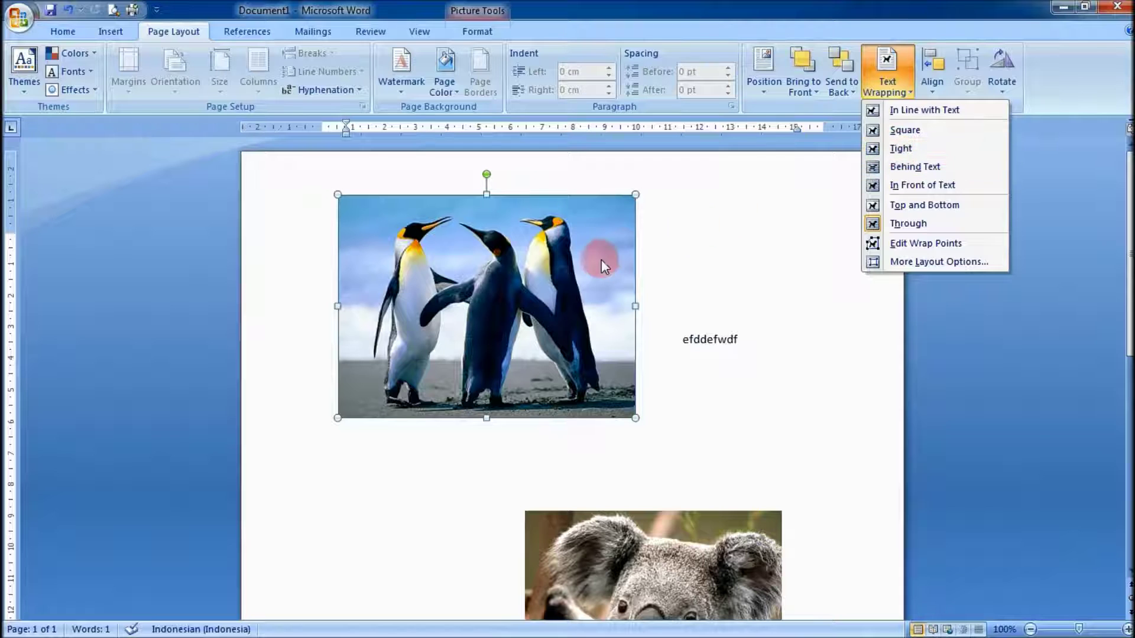
{"action": "left_click", "coordinate": [573, 279]}
{"action": "left_click_drag", "start_coordinate": [561, 288], "coordinate": [594, 328]}
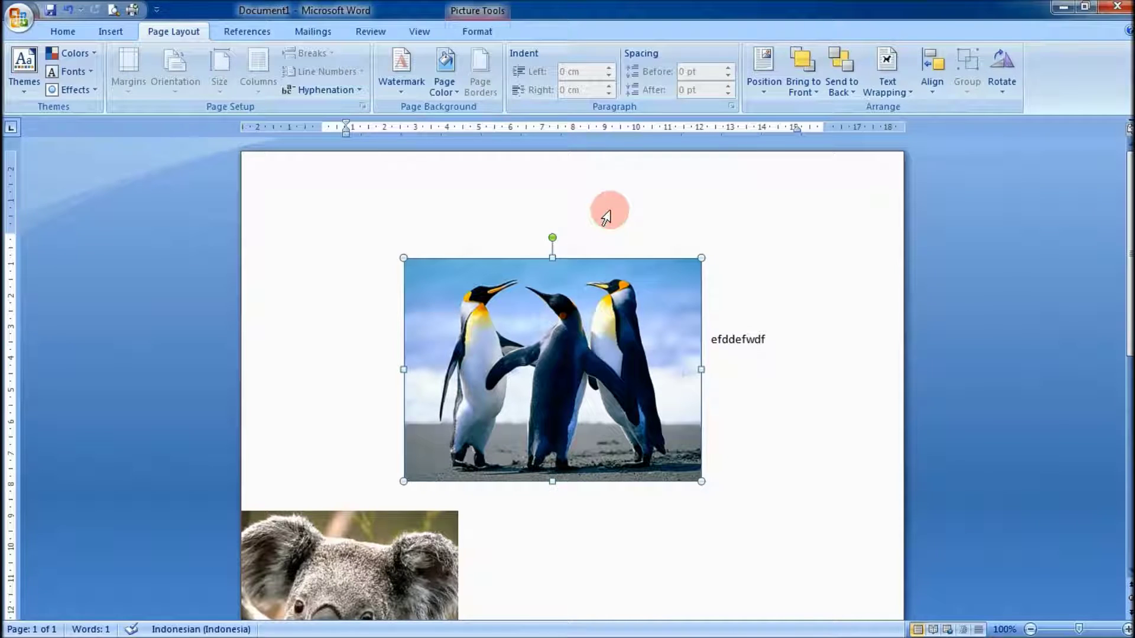
{"action": "left_click", "coordinate": [887, 68]}
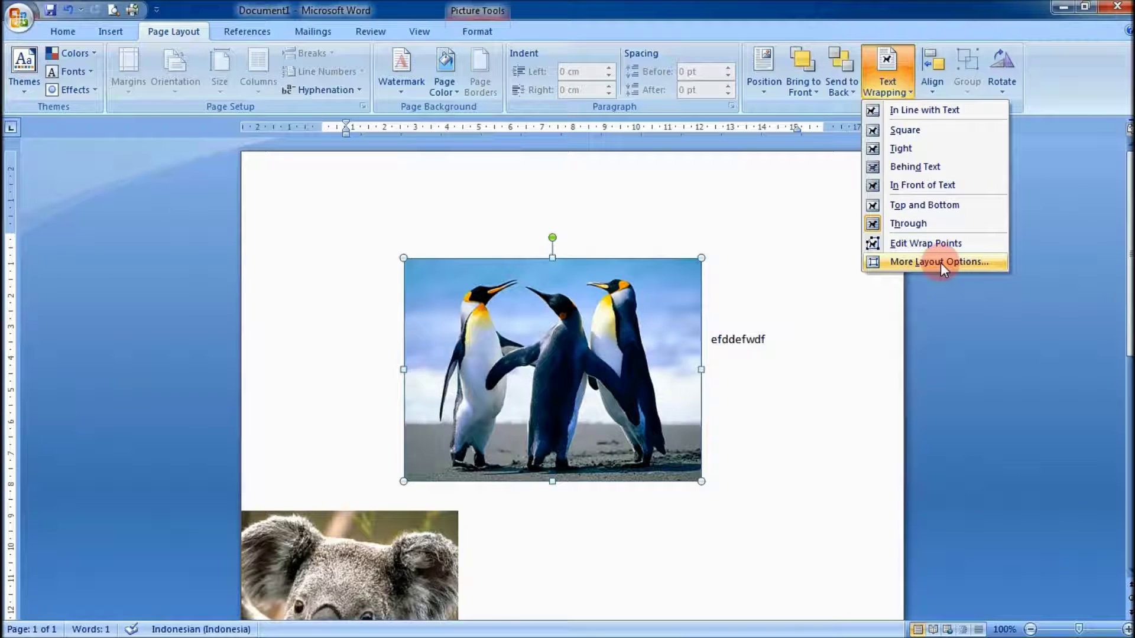
Align the penguin picture to the left margin, shift it slightly right, and center it between the margins.
{"action": "left_click", "coordinate": [931, 88]}
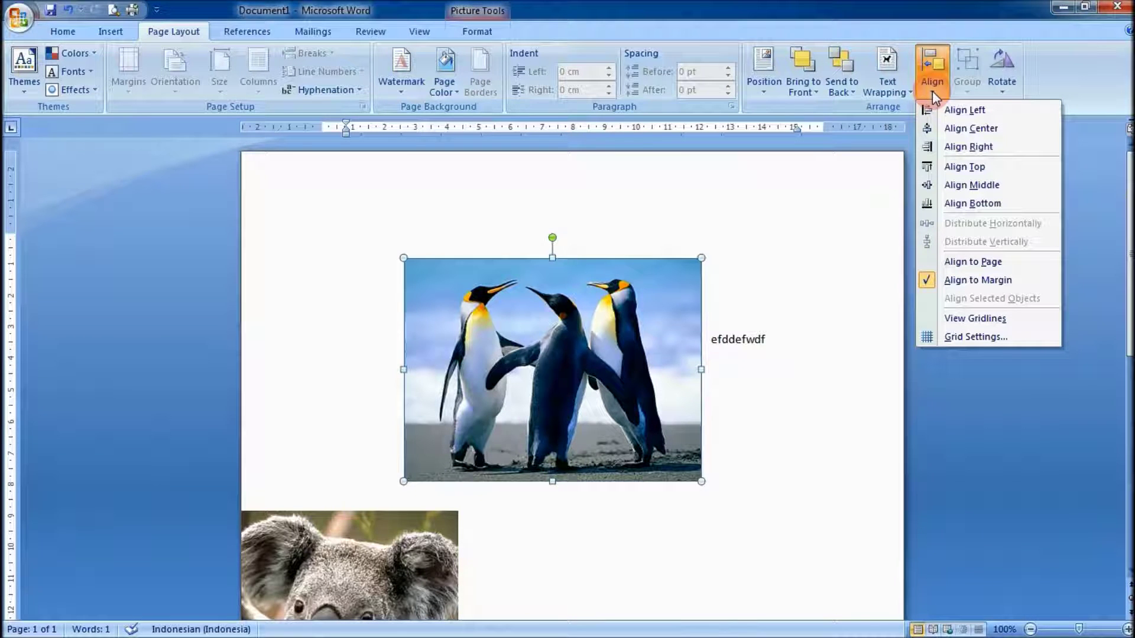
{"action": "left_click", "coordinate": [987, 111]}
{"action": "left_click_drag", "start_coordinate": [528, 351], "coordinate": [518, 374]}
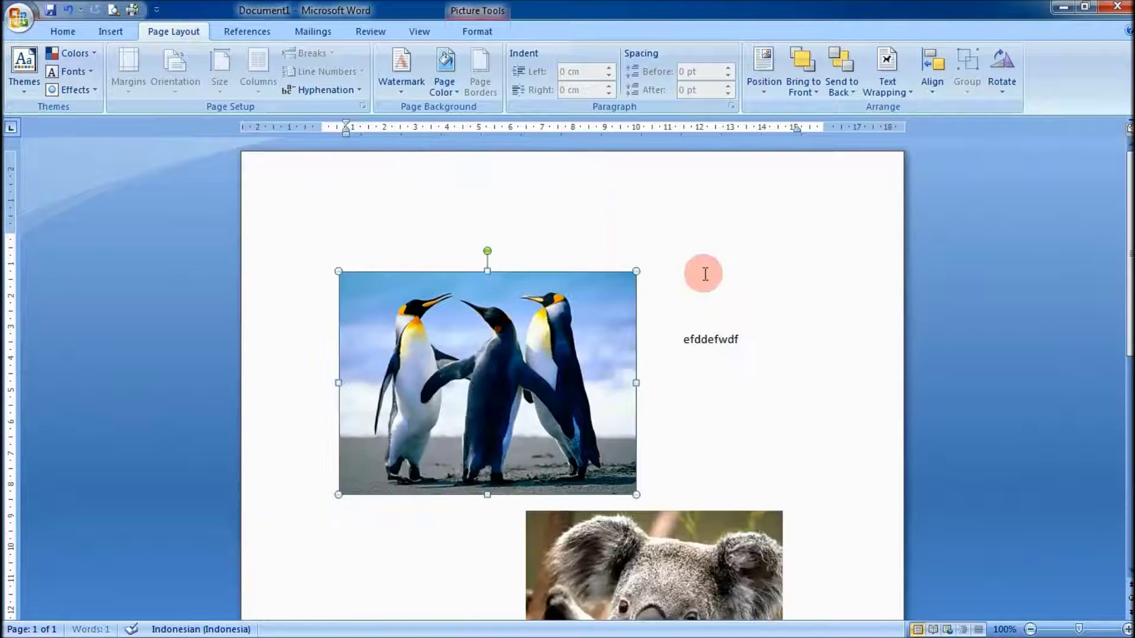
{"action": "left_click", "coordinate": [933, 70]}
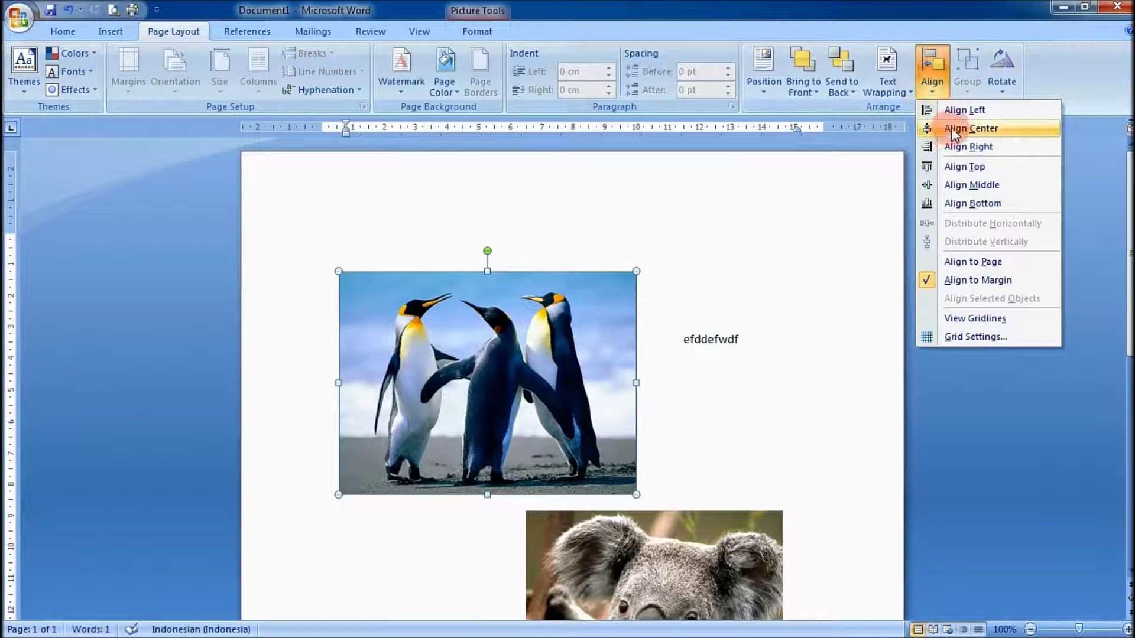
{"action": "left_click", "coordinate": [957, 126]}
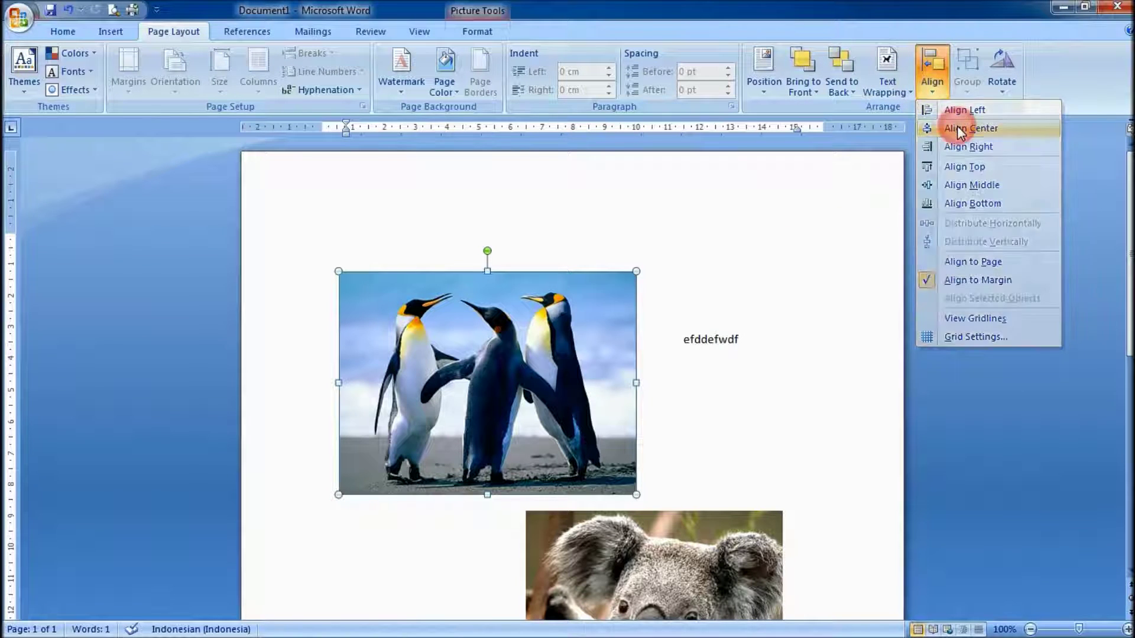
Align the penguin picture to the left margin, followed by the right margin.
{"action": "left_click", "coordinate": [933, 69]}
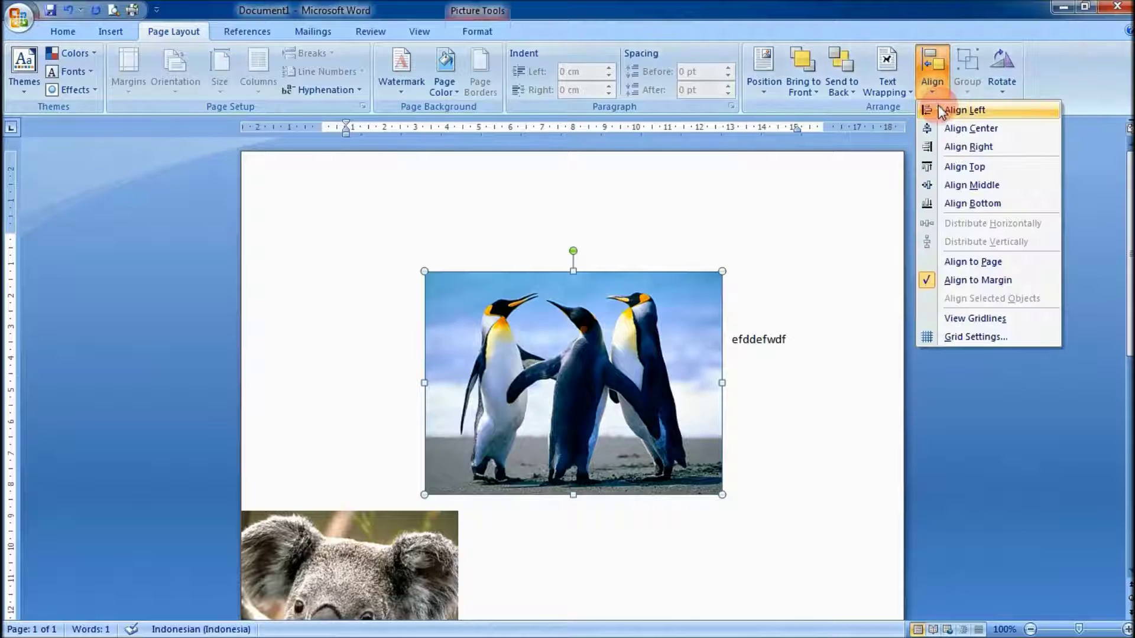
{"action": "left_click", "coordinate": [940, 109]}
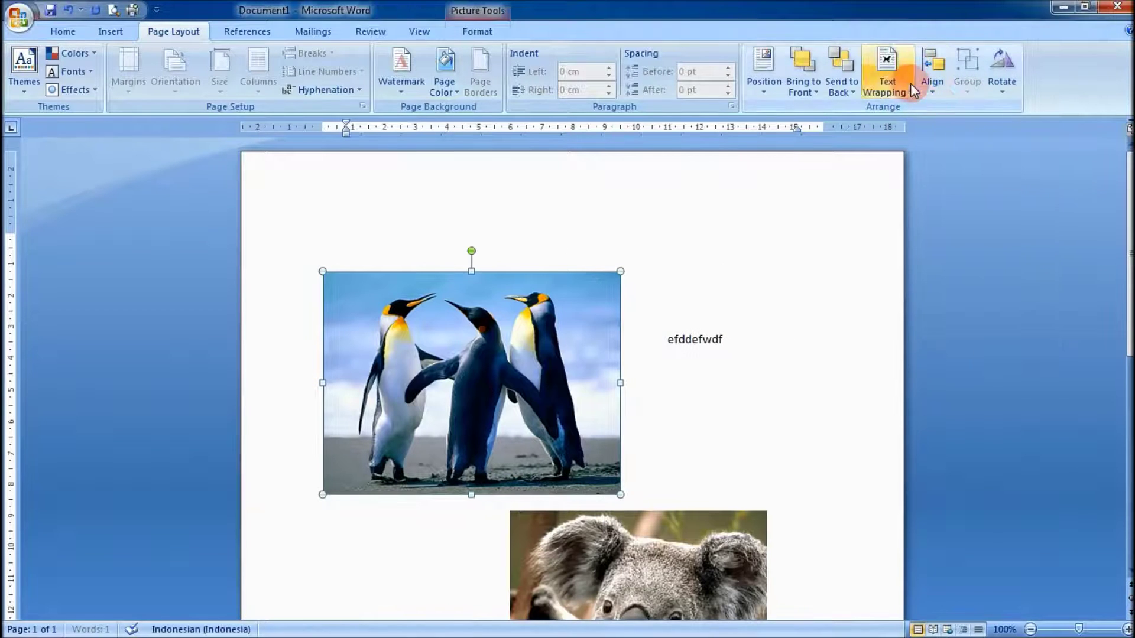
{"action": "left_click", "coordinate": [933, 71]}
{"action": "left_click", "coordinate": [945, 150]}
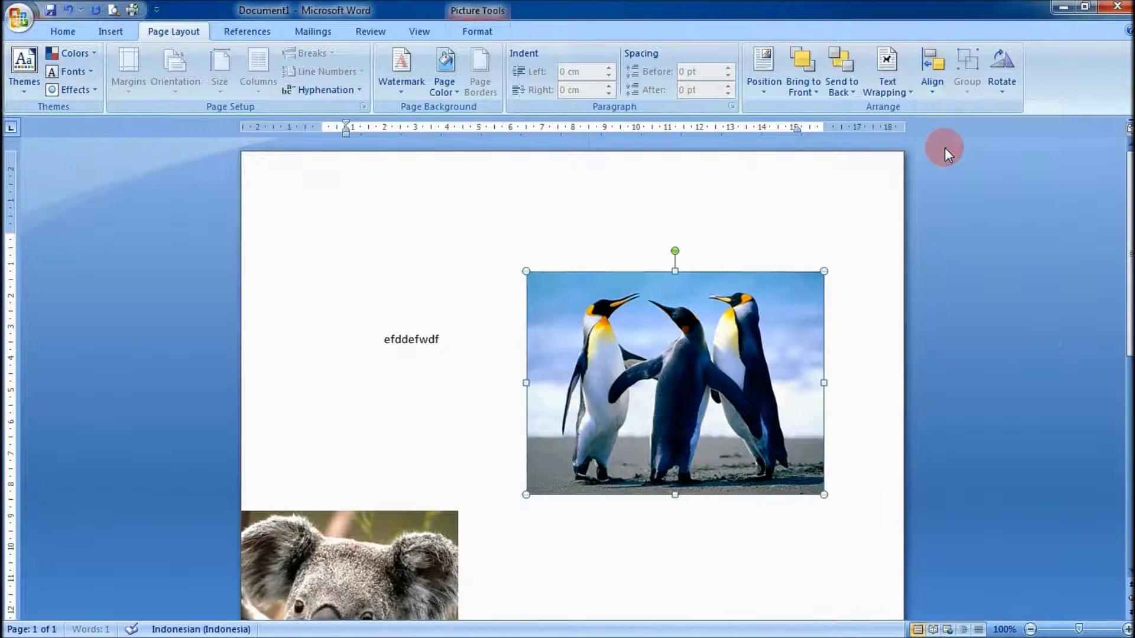
Align the penguin picture to the top margin, followed by the vertical middle of the page.
{"action": "left_click", "coordinate": [925, 84]}
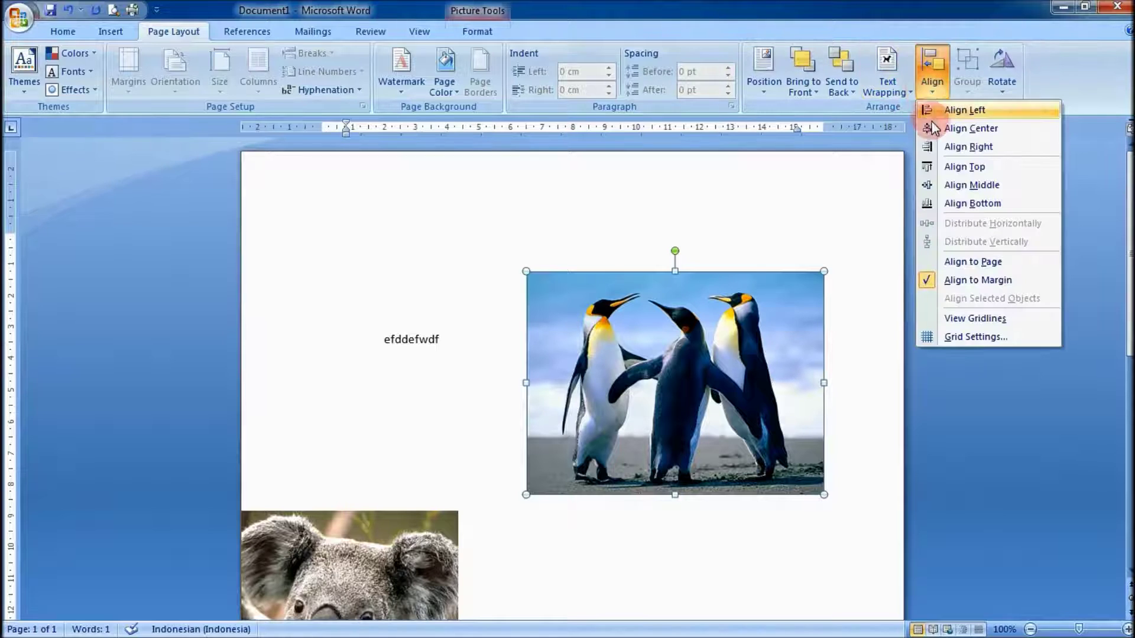
{"action": "left_click", "coordinate": [944, 168]}
{"action": "left_click", "coordinate": [932, 70]}
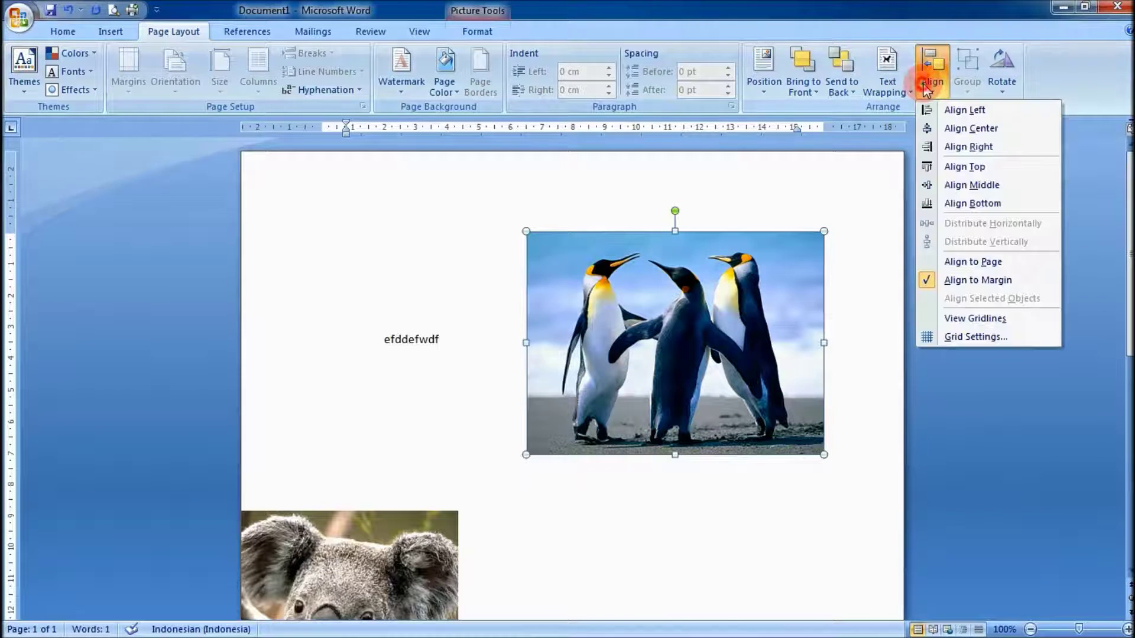
{"action": "left_click", "coordinate": [950, 181]}
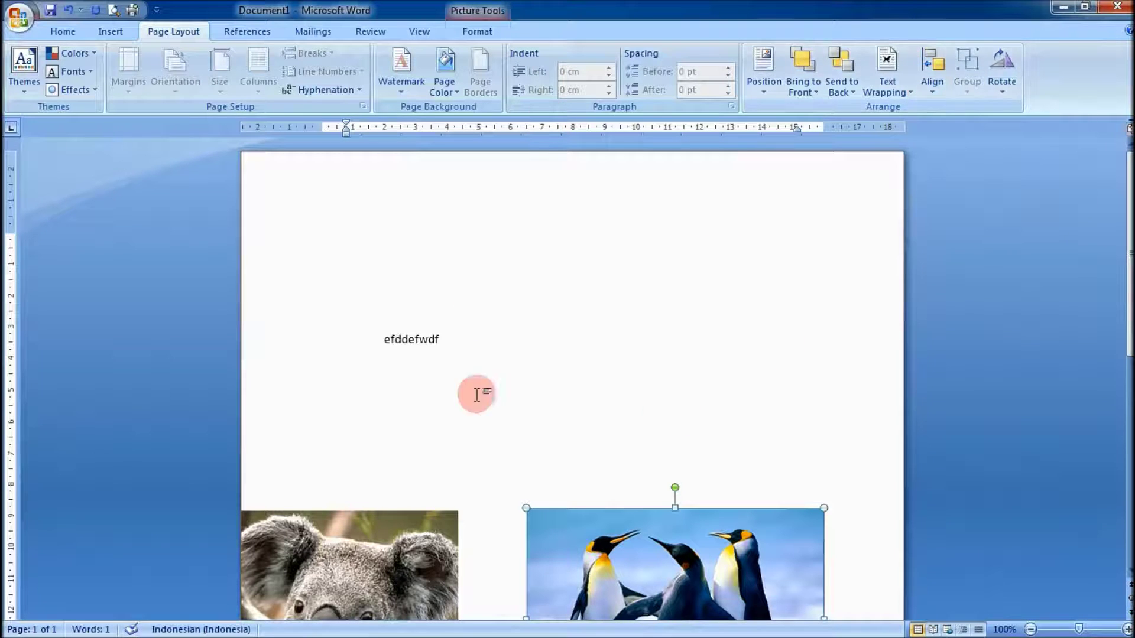
Align the penguin picture to the bottom margin, and return it to the top margin.
{"action": "left_click", "coordinate": [930, 89]}
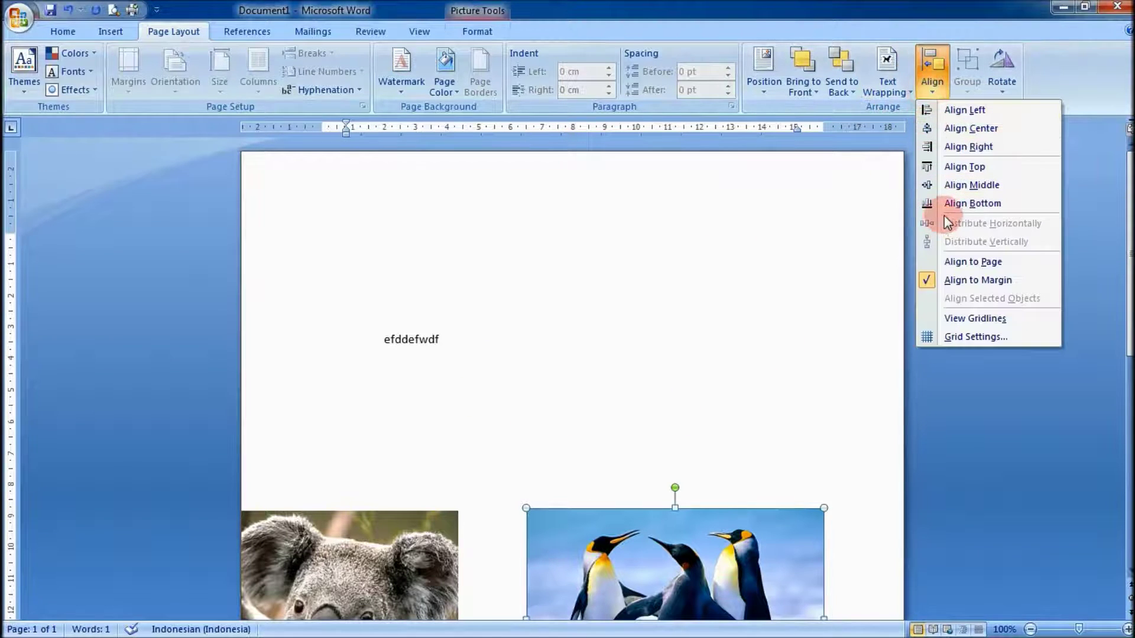
{"action": "left_click", "coordinate": [948, 199]}
{"action": "scroll", "coordinate": [583, 418], "scroll_direction": "down", "scroll_amount": 10}
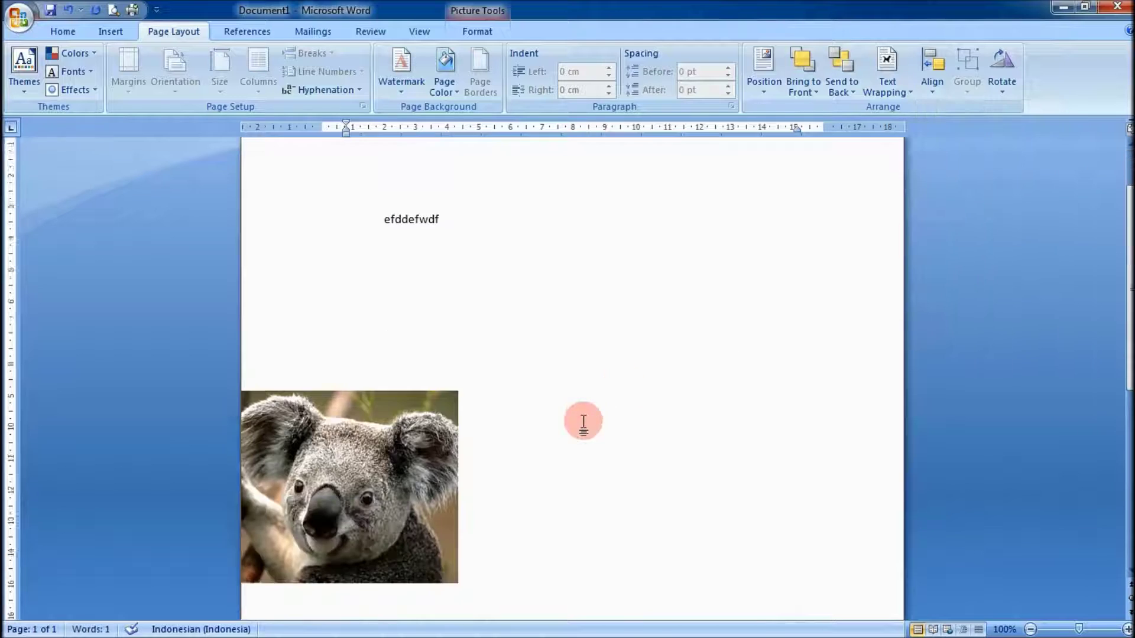
{"action": "scroll", "coordinate": [584, 421], "scroll_direction": "down", "scroll_amount": 4}
{"action": "scroll", "coordinate": [584, 421], "scroll_direction": "up", "scroll_amount": 6}
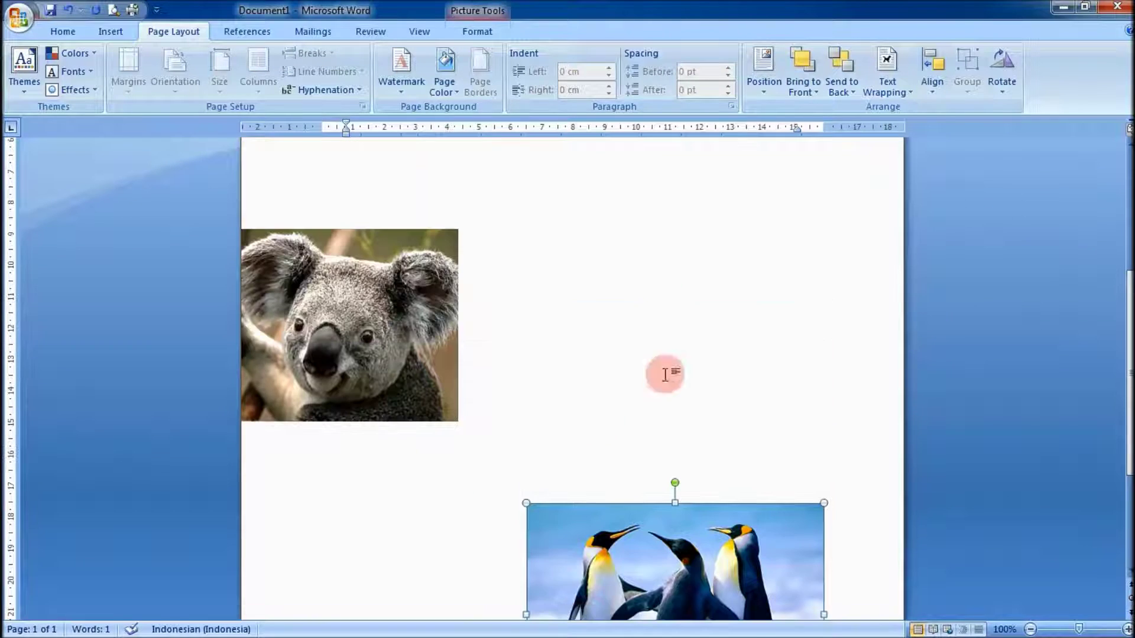
{"action": "left_click", "coordinate": [931, 90]}
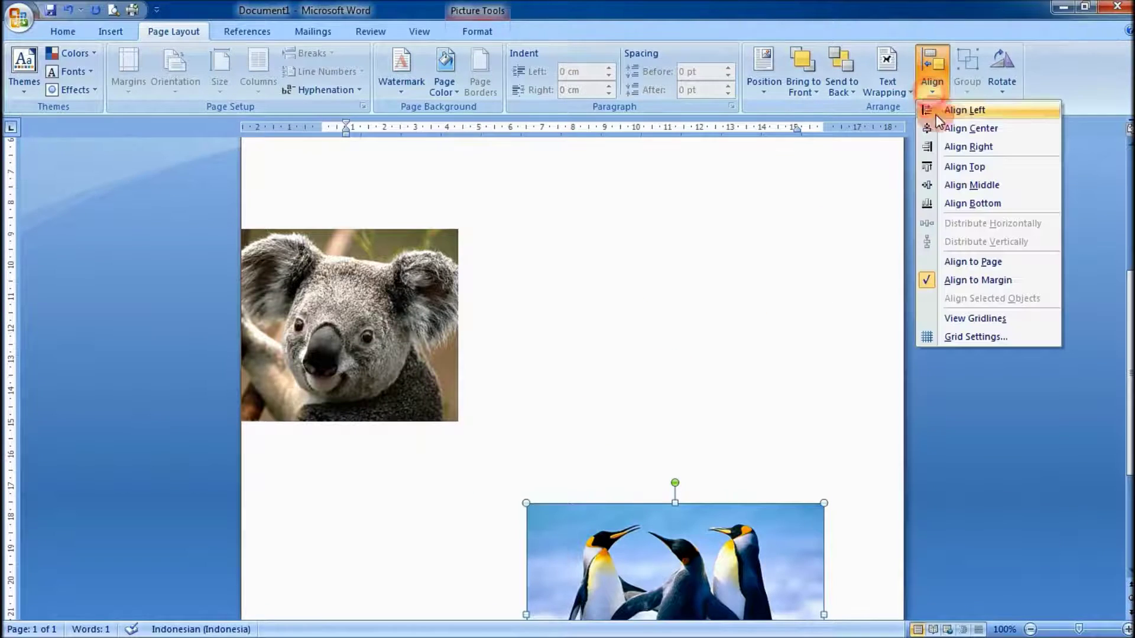
{"action": "left_click", "coordinate": [956, 166]}
{"action": "scroll", "coordinate": [679, 325], "scroll_direction": "up", "scroll_amount": 8}
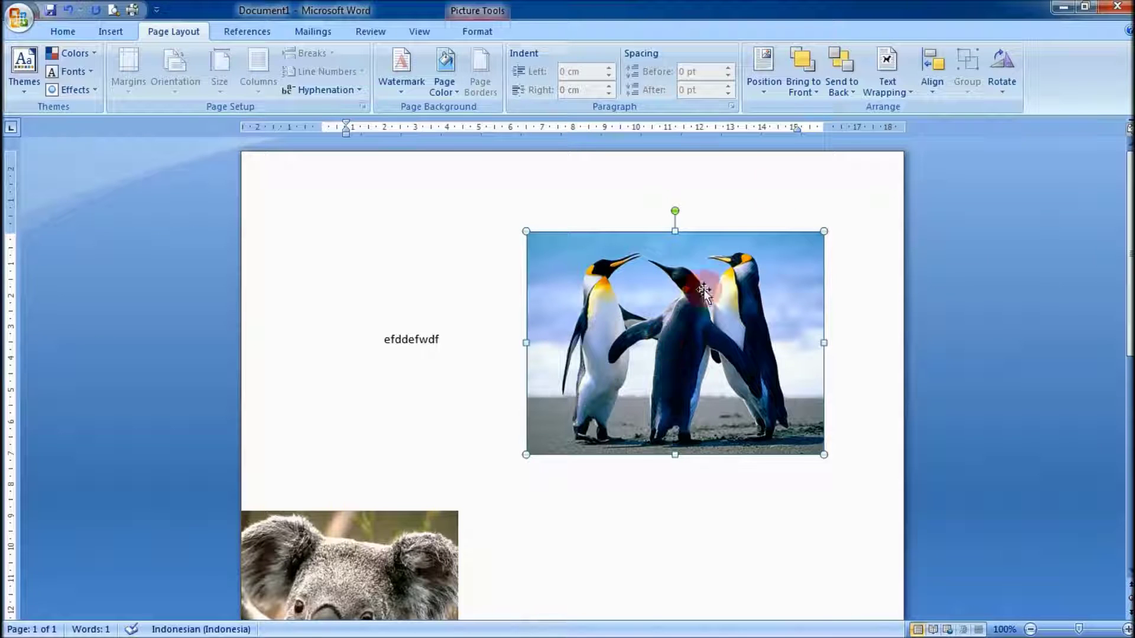
Try the Group command, and move the koala picture so that it overlaps the lower part of the penguin picture.
{"action": "left_click", "coordinate": [932, 75]}
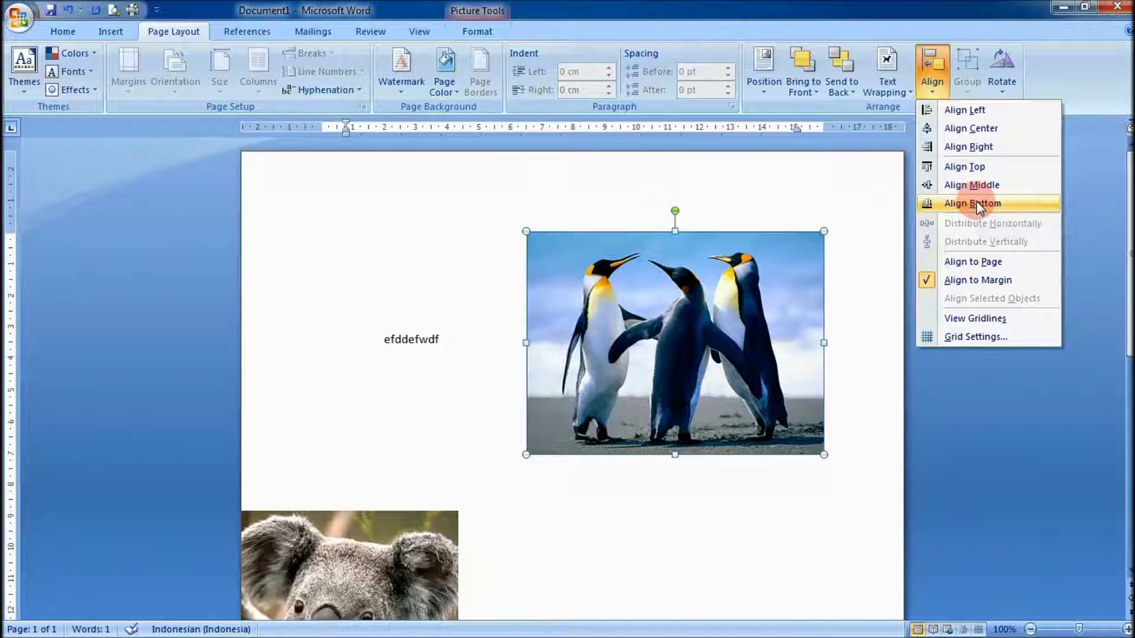
{"action": "left_click", "coordinate": [972, 87]}
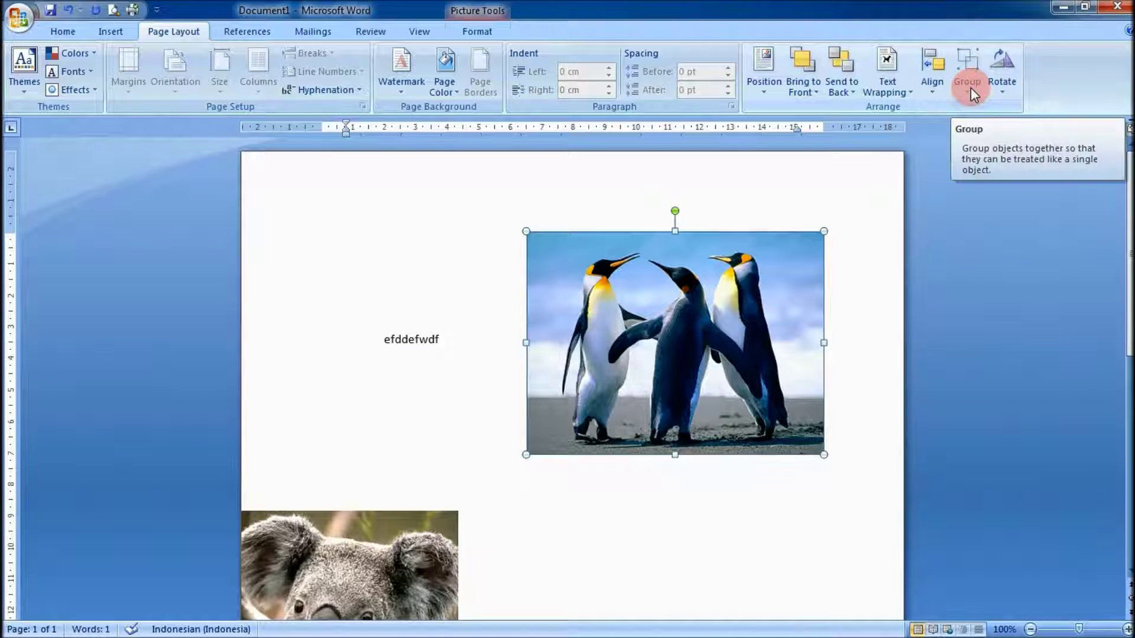
{"action": "left_click", "coordinate": [388, 524]}
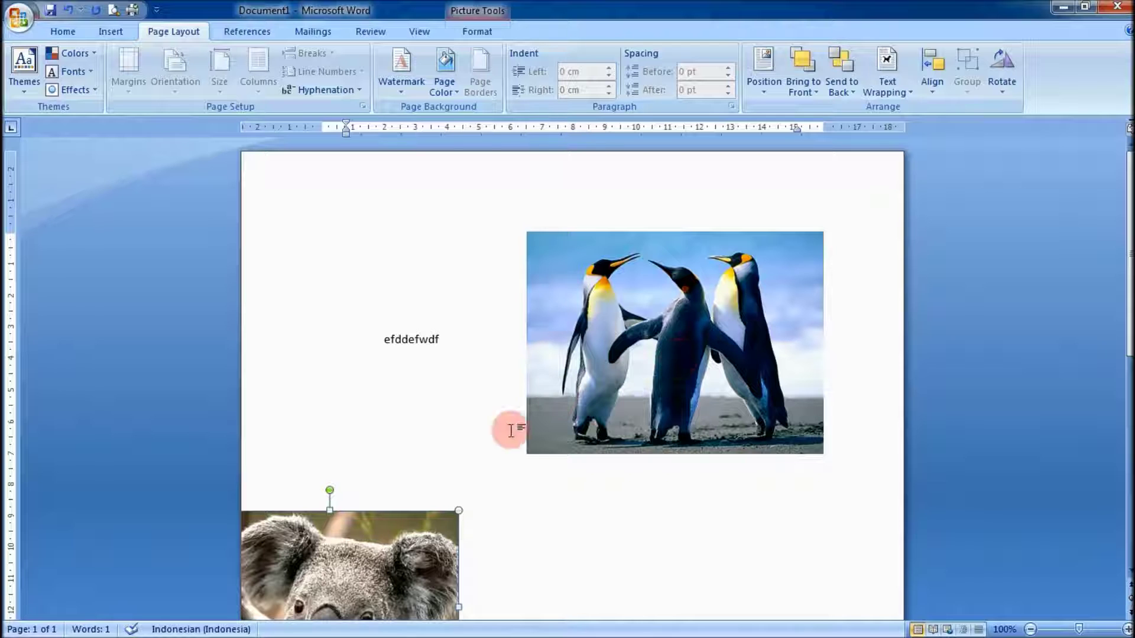
{"action": "left_click_drag", "start_coordinate": [459, 528], "coordinate": [656, 438]}
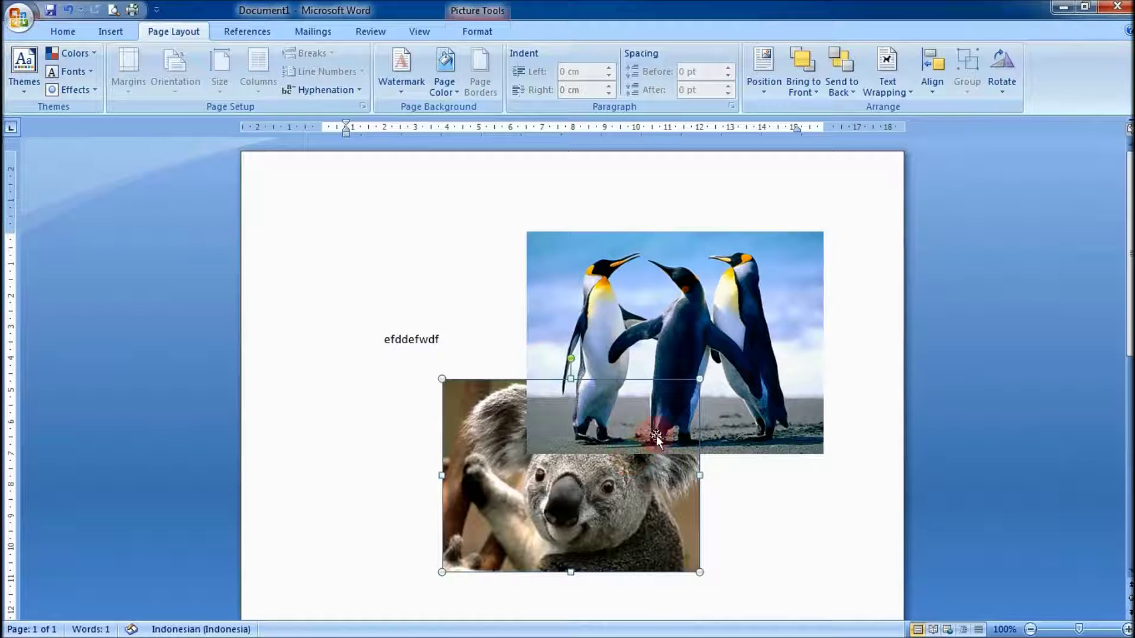
{"action": "left_click", "coordinate": [736, 326]}
{"action": "left_click", "coordinate": [596, 485]}
Preview the rotate and flip options, including Flip Horizontal, on the penguin picture without applying any.
{"action": "left_click", "coordinate": [669, 353]}
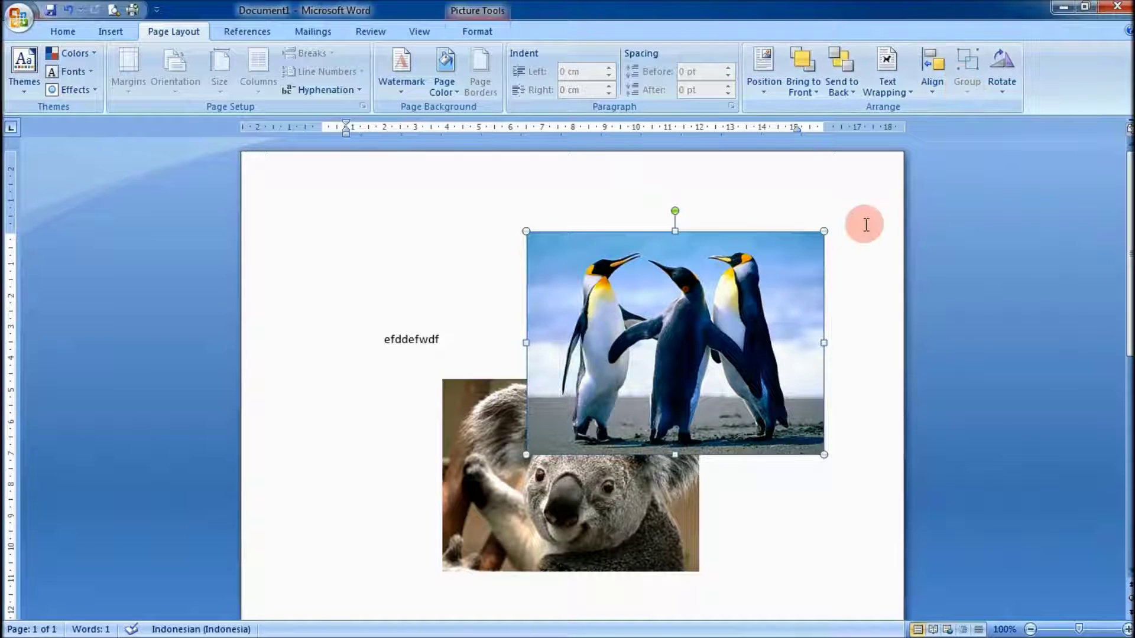
{"action": "left_click", "coordinate": [1009, 71]}
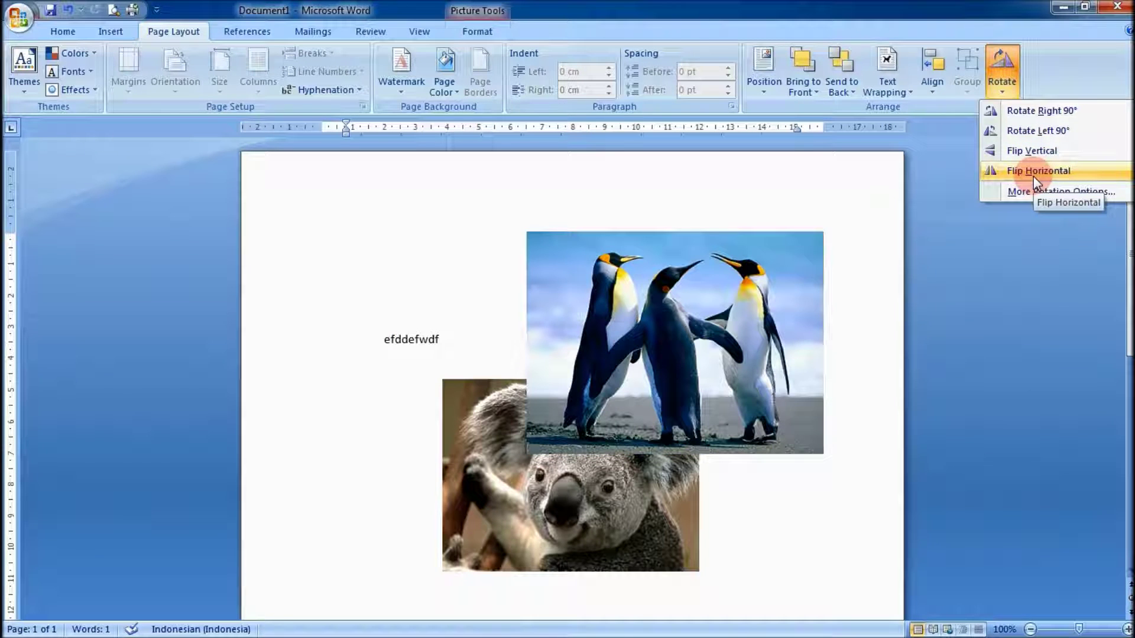
{"action": "left_click", "coordinate": [591, 168]}
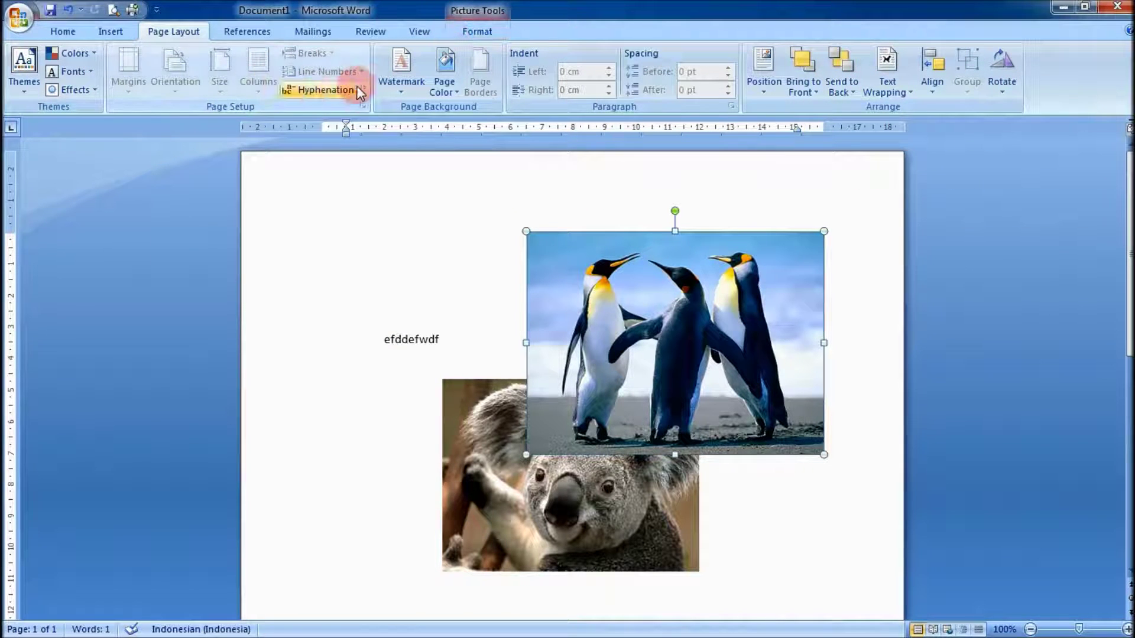
Assign the text "efddefwdf" to table of contents Level 1, change it to Level 2, and finally to Level 3.
{"action": "left_click", "coordinate": [260, 38]}
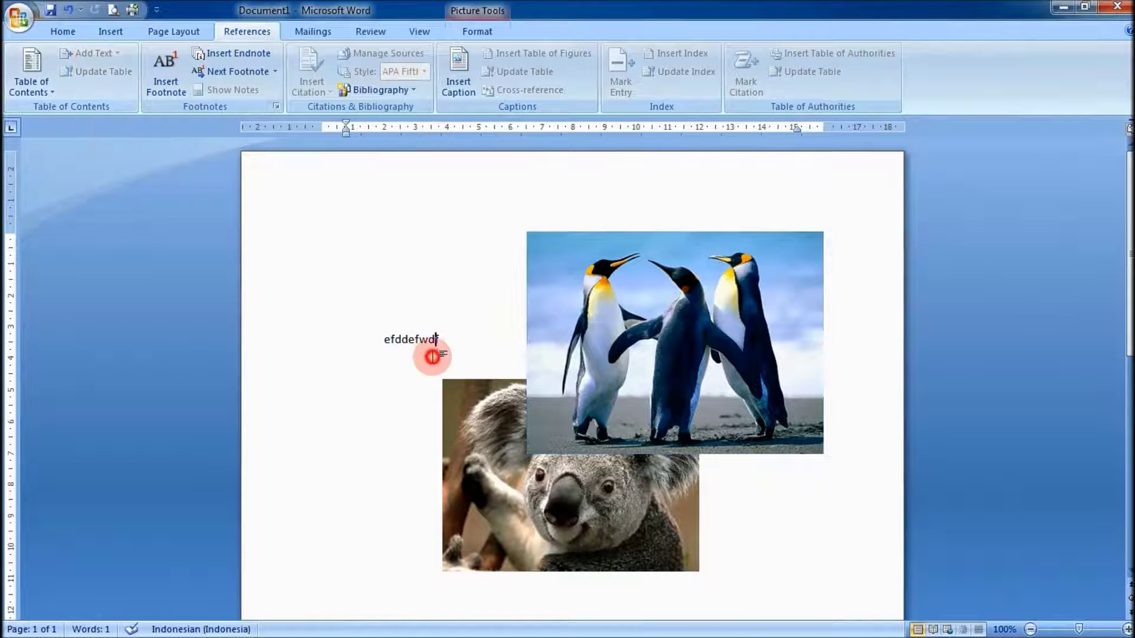
{"action": "left_click", "coordinate": [431, 351]}
{"action": "left_click", "coordinate": [104, 52]}
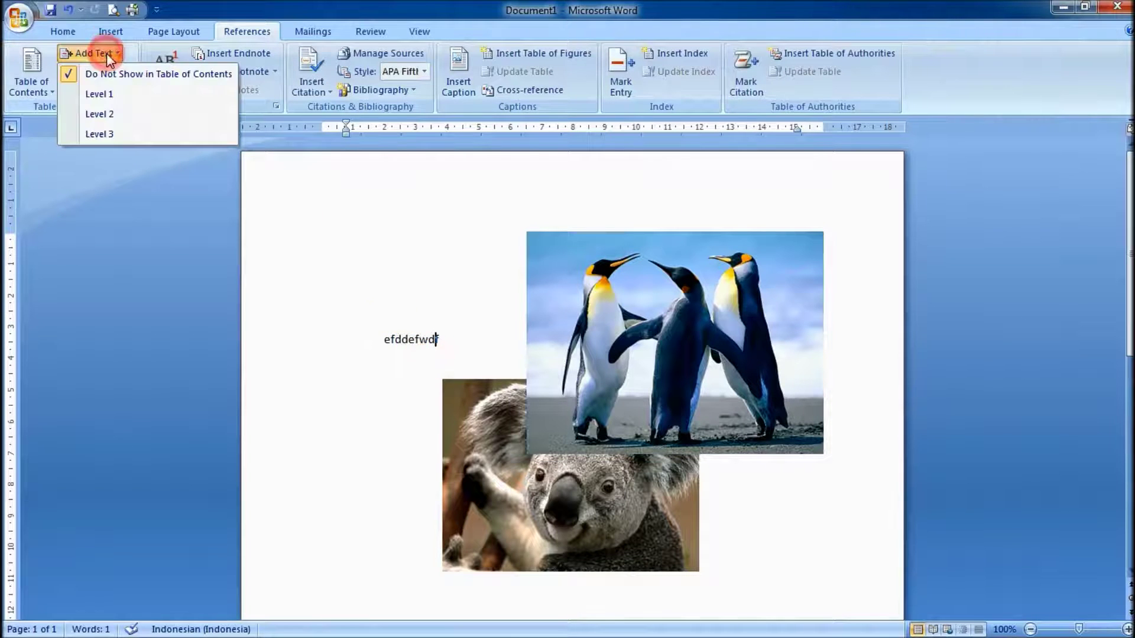
{"action": "left_click", "coordinate": [108, 101]}
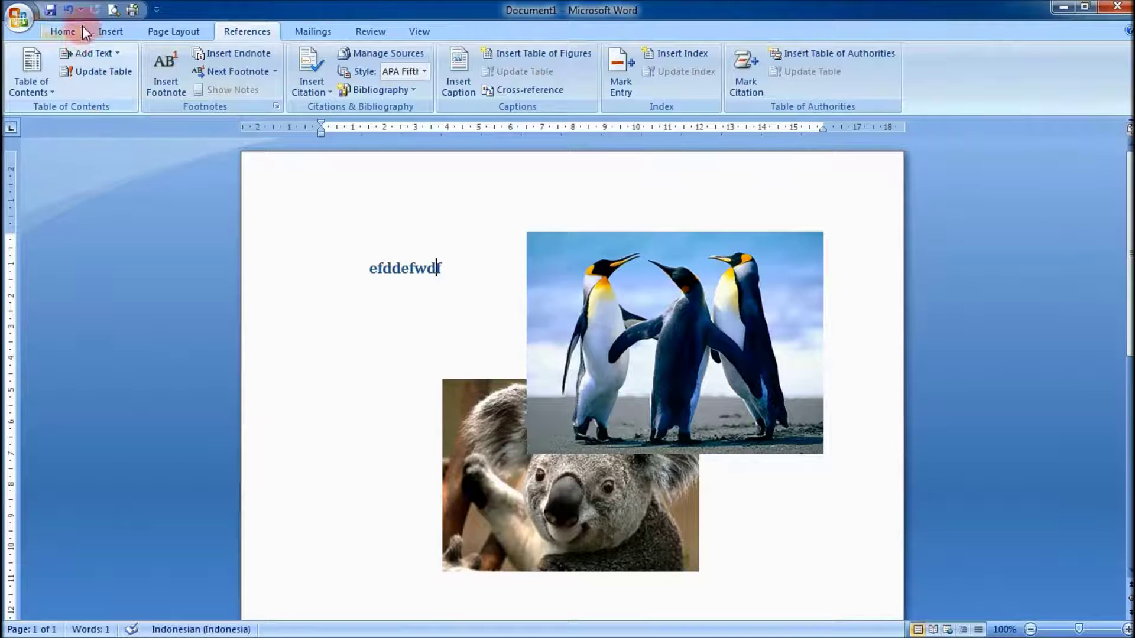
{"action": "left_click", "coordinate": [78, 49]}
{"action": "left_click", "coordinate": [98, 119]}
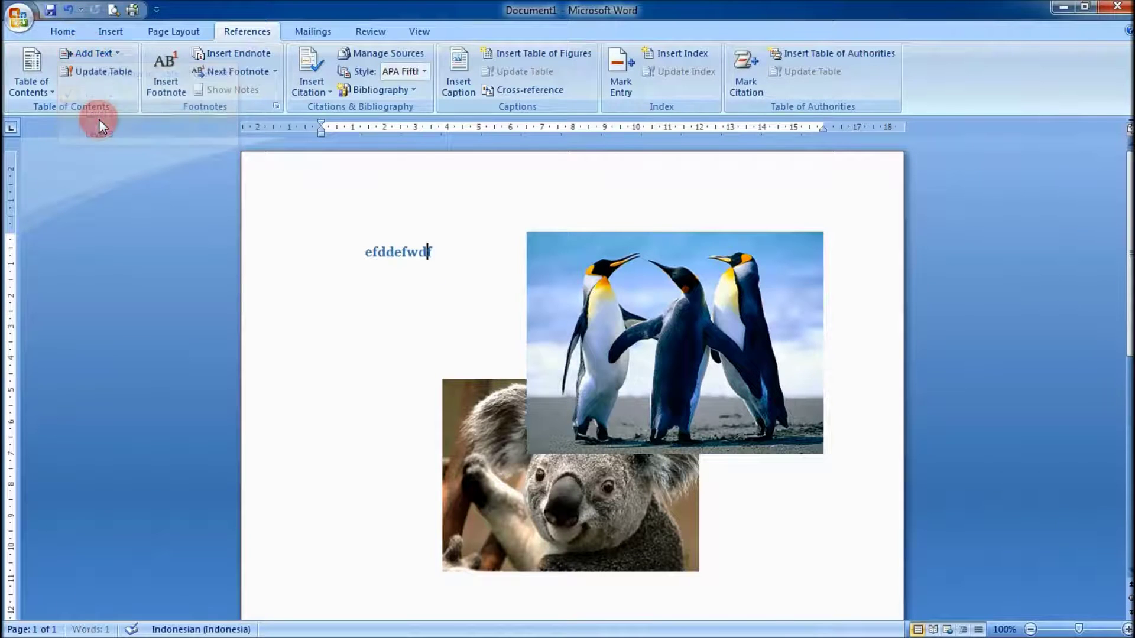
{"action": "left_click", "coordinate": [101, 58]}
{"action": "left_click", "coordinate": [101, 135]}
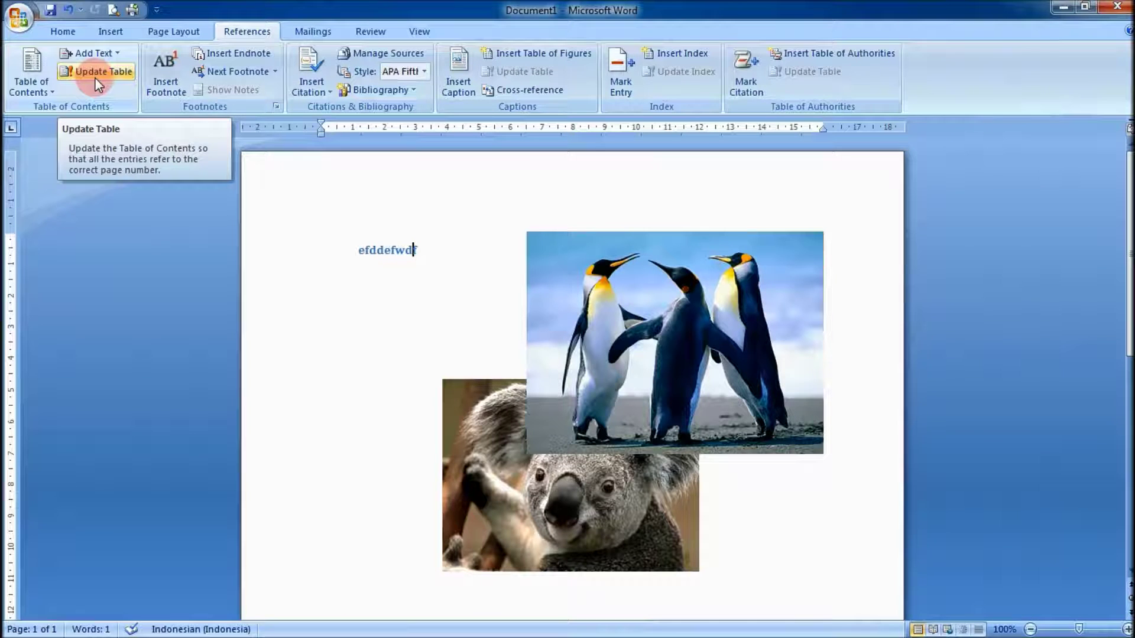
Try to update the table of contents, once as is and once with the "efddefwdf" heading selected.
{"action": "left_click", "coordinate": [115, 73]}
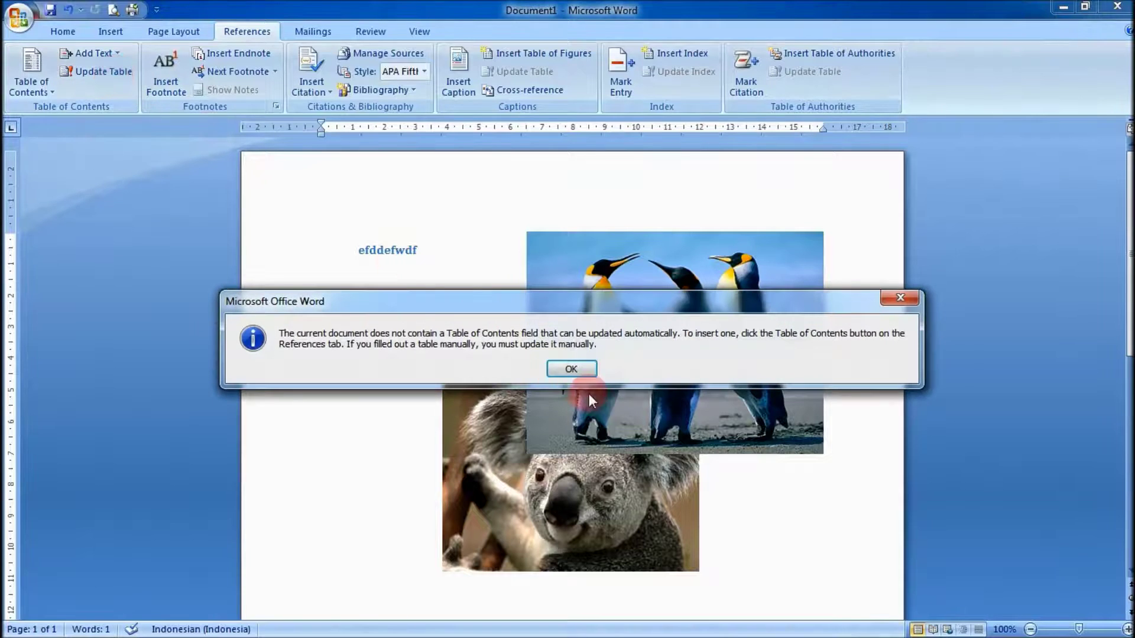
{"action": "left_click", "coordinate": [571, 369]}
{"action": "left_click_drag", "start_coordinate": [425, 254], "coordinate": [230, 130]}
{"action": "left_click", "coordinate": [112, 72]}
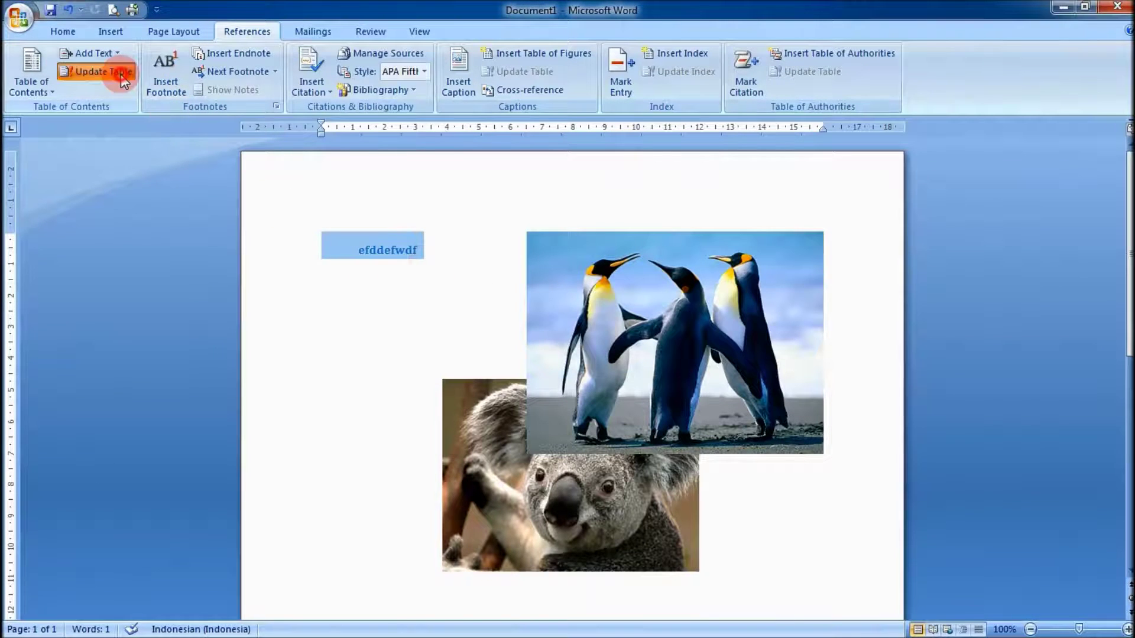
{"action": "left_click", "coordinate": [571, 369]}
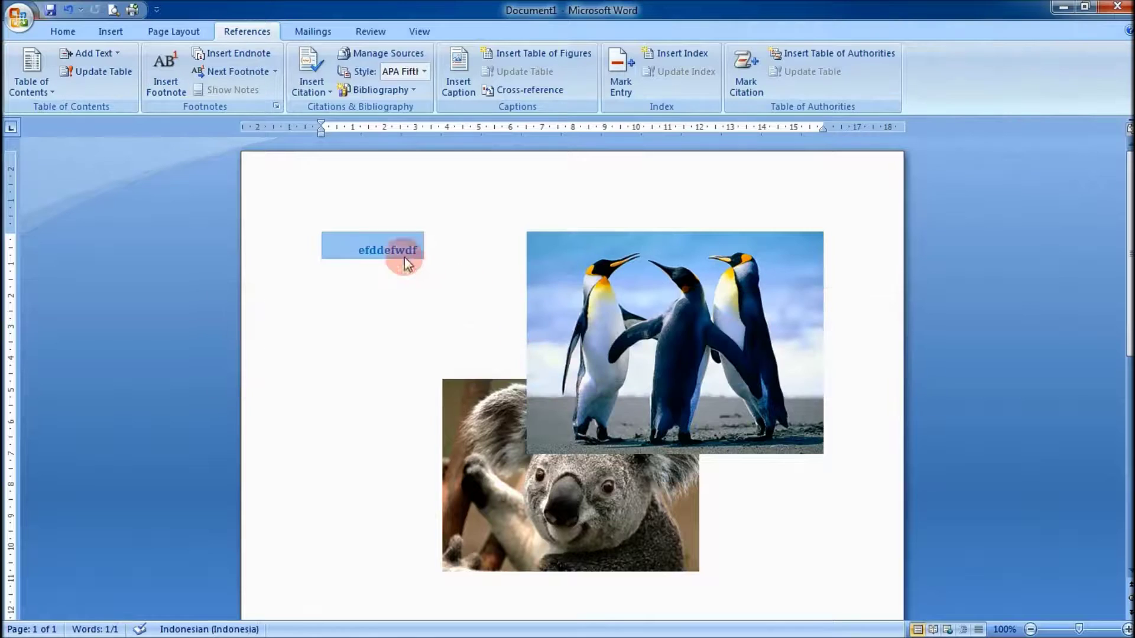
Insert a footnote on the "efddefwdf" heading with the note text "hhgghg".
{"action": "left_click", "coordinate": [182, 86]}
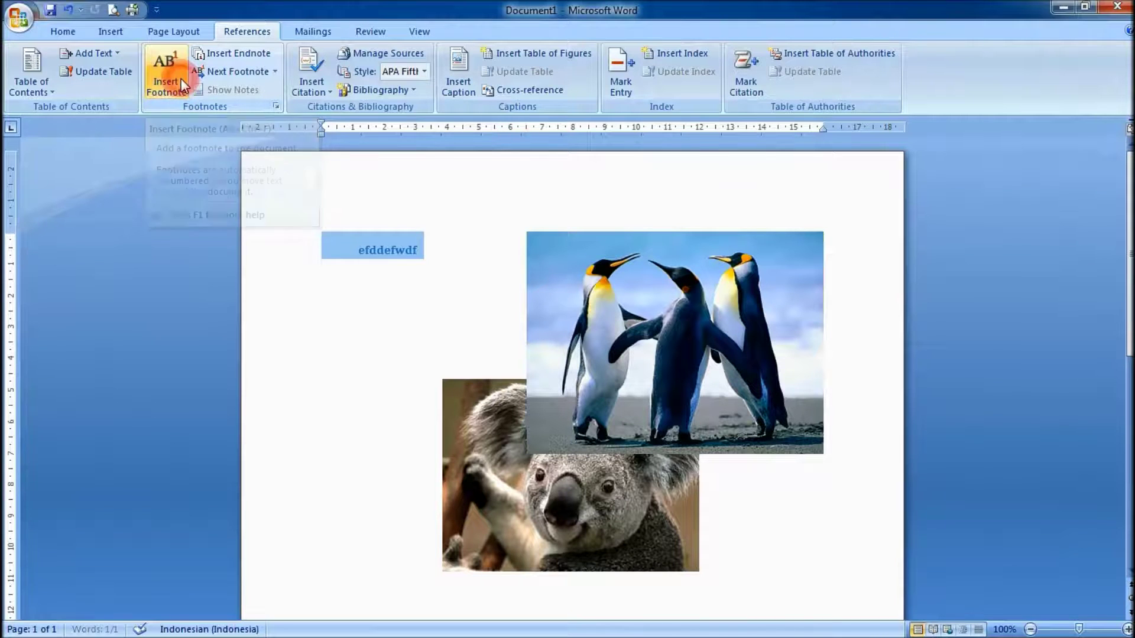
{"action": "scroll", "coordinate": [393, 431], "scroll_direction": "down", "scroll_amount": 2}
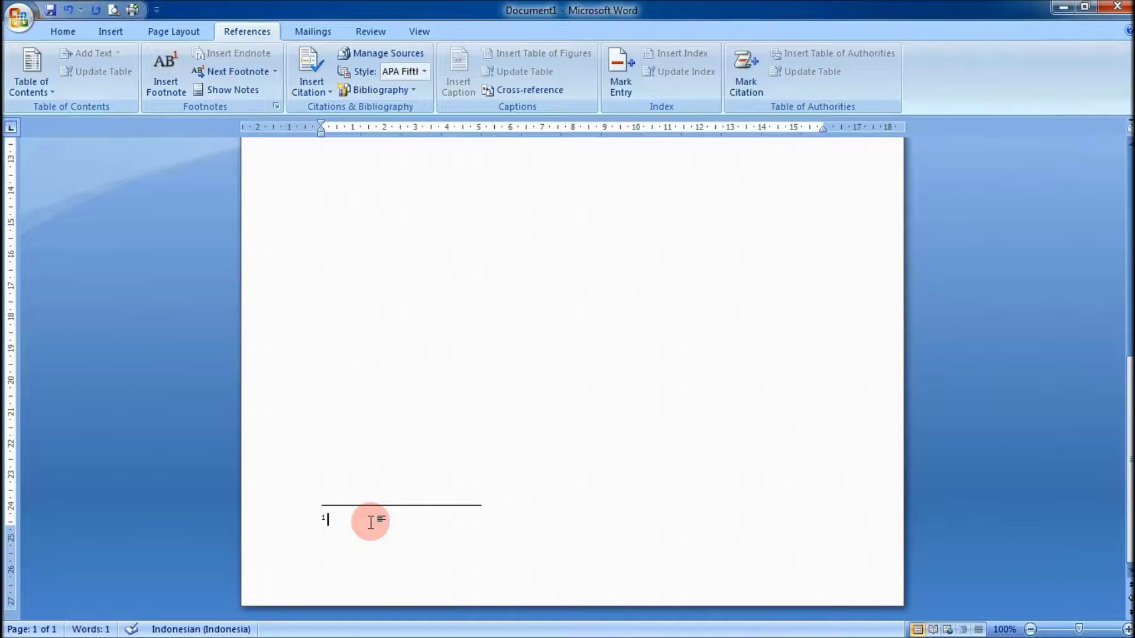
{"action": "type", "text": "hhgghg"}
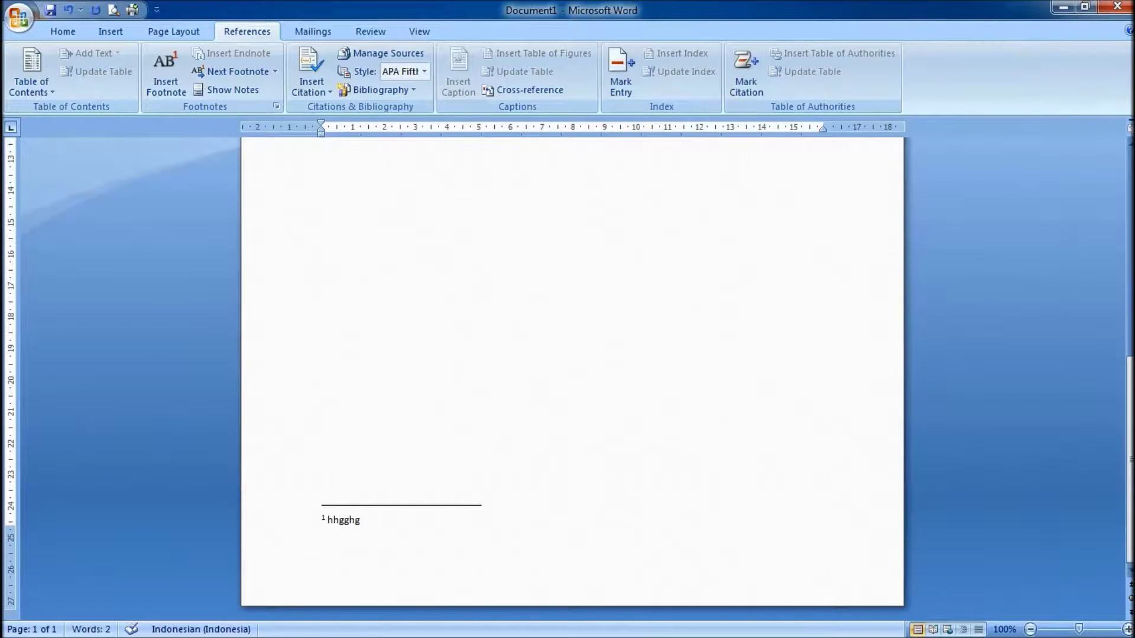
{"action": "scroll", "coordinate": [370, 514], "scroll_direction": "up", "scroll_amount": 9}
{"action": "scroll", "coordinate": [373, 515], "scroll_direction": "down", "scroll_amount": 4}
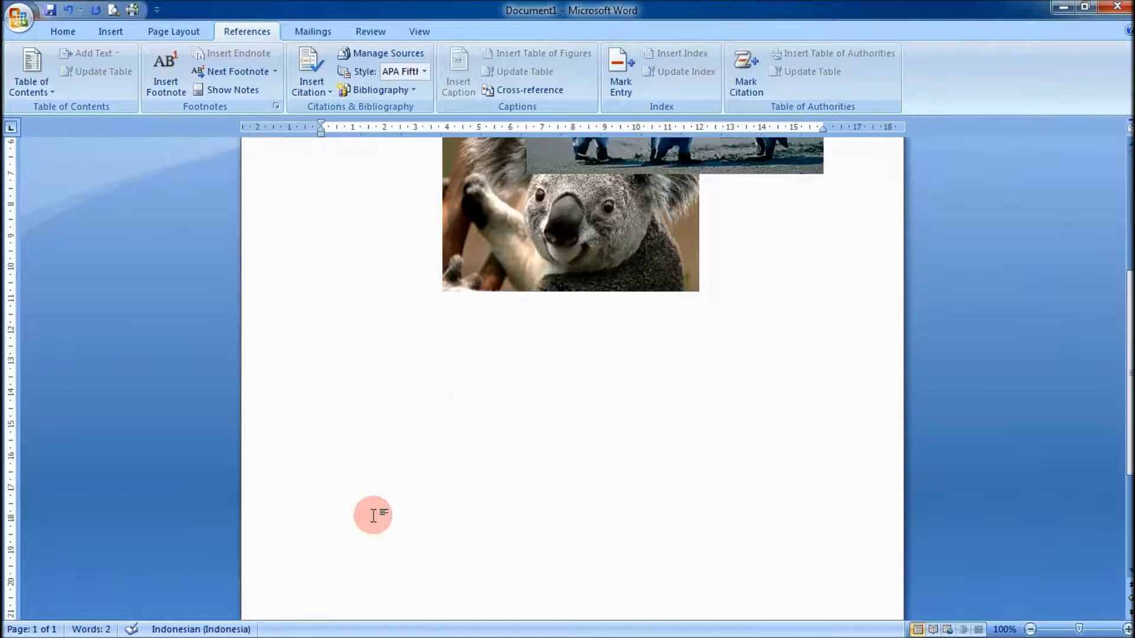
{"action": "scroll", "coordinate": [373, 516], "scroll_direction": "up", "scroll_amount": 4}
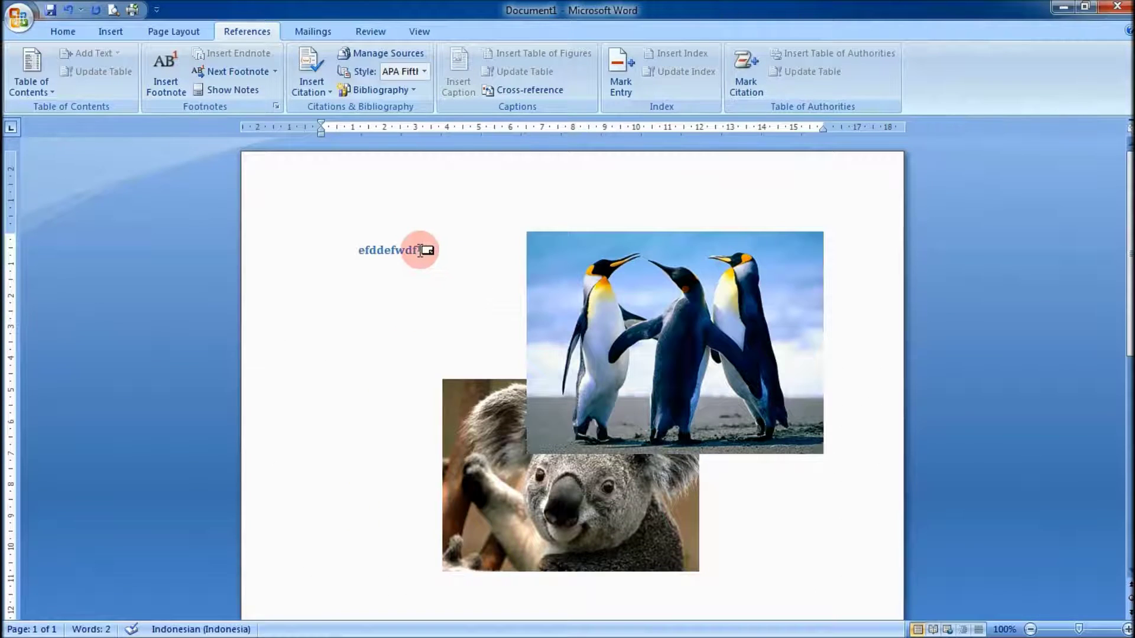
Replace the footnote's text at the end of the page with "tulisan".
{"action": "left_click", "coordinate": [419, 251]}
{"action": "scroll", "coordinate": [414, 410], "scroll_direction": "down", "scroll_amount": 5}
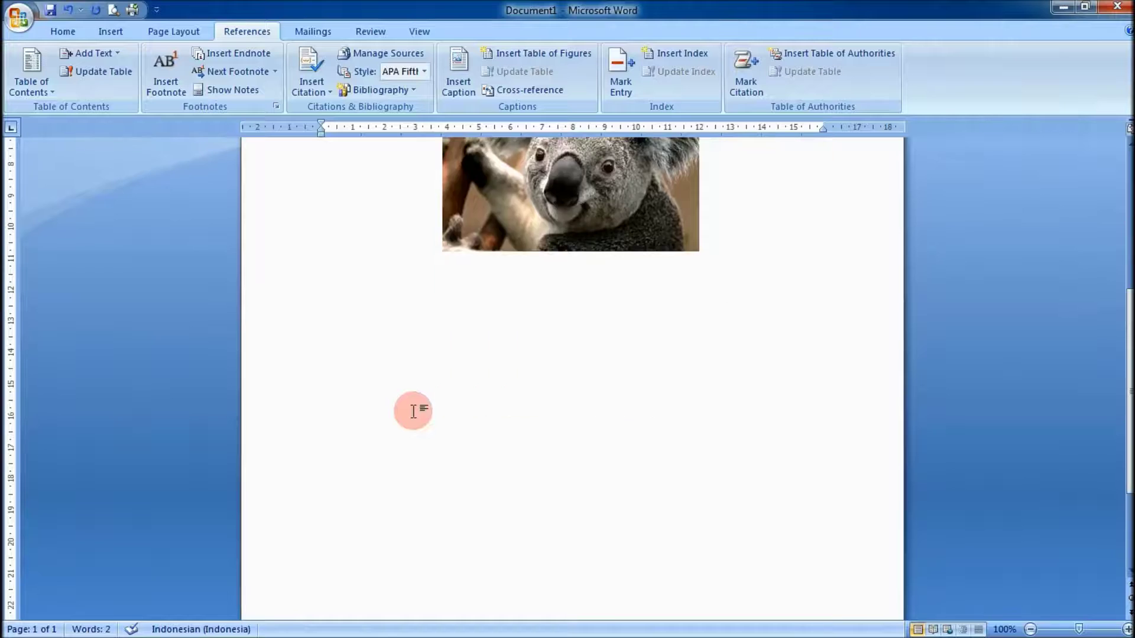
{"action": "scroll", "coordinate": [414, 409], "scroll_direction": "down", "scroll_amount": 5}
{"action": "left_click", "coordinate": [377, 522]}
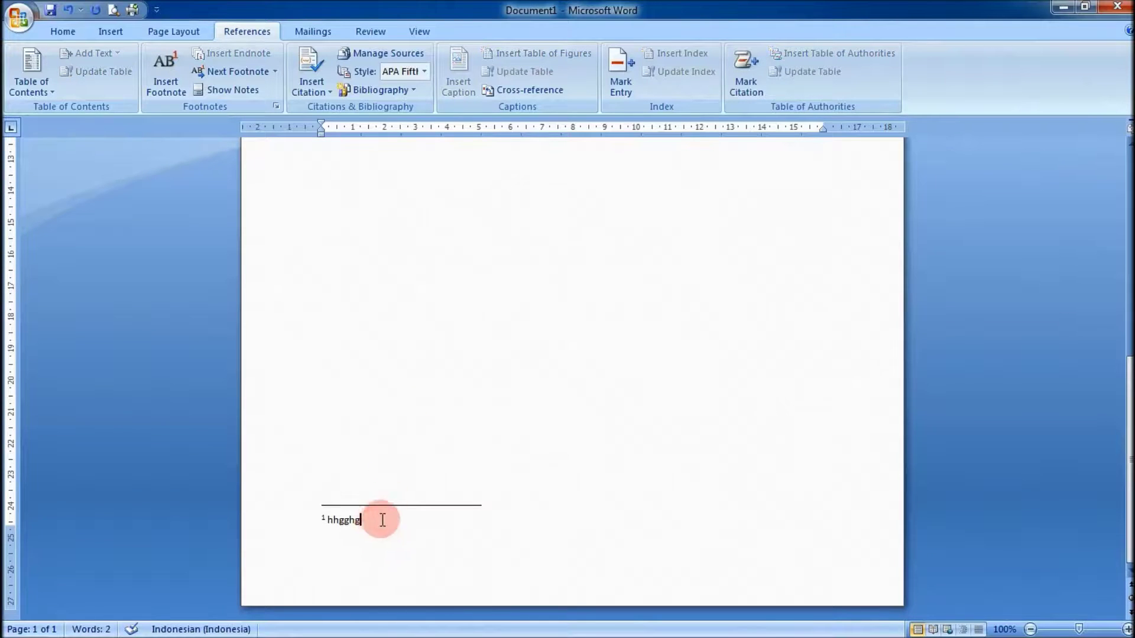
{"action": "key", "text": "BackSpace"}
{"action": "key", "text": "BackSpace"}
{"action": "key", "text": "BackSpace"}
{"action": "key", "text": "BackSpace"}
{"action": "key", "text": "BackSpace"}
{"action": "key", "text": "BackSpace"}
{"action": "type", "text": "tulisan"}
{"action": "scroll", "coordinate": [402, 556], "scroll_direction": "up", "scroll_amount": 3}
{"action": "scroll", "coordinate": [402, 556], "scroll_direction": "up", "scroll_amount": 5}
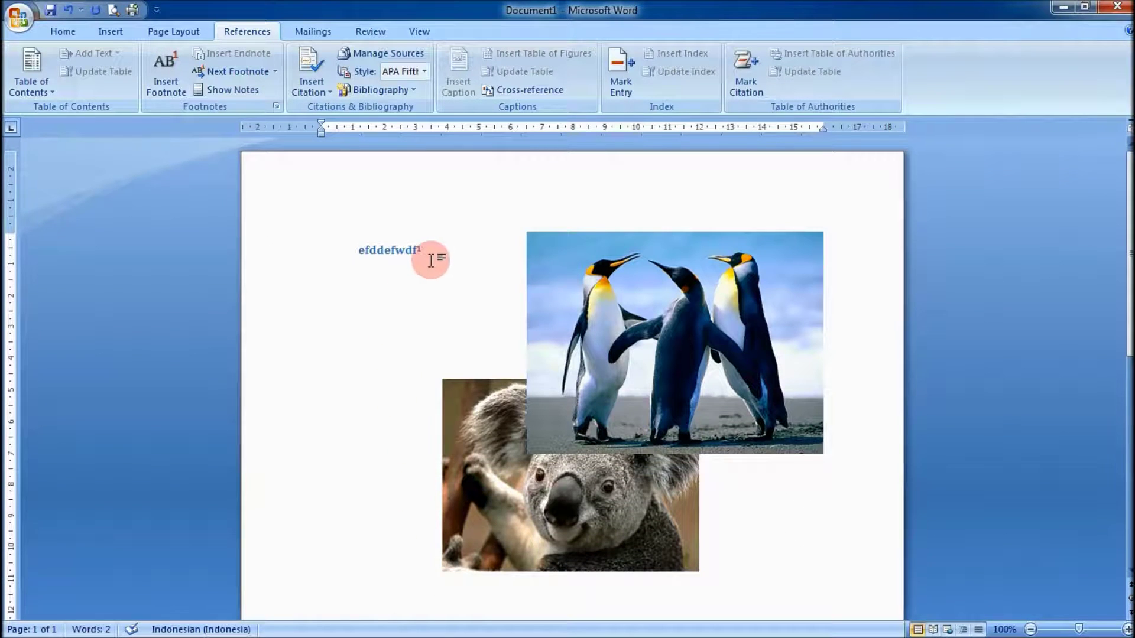
Check the footnote mark after "efddefwdf", and try the Next Footnote and Previous Footnote navigation.
{"action": "mouse_move", "coordinate": [421, 249]}
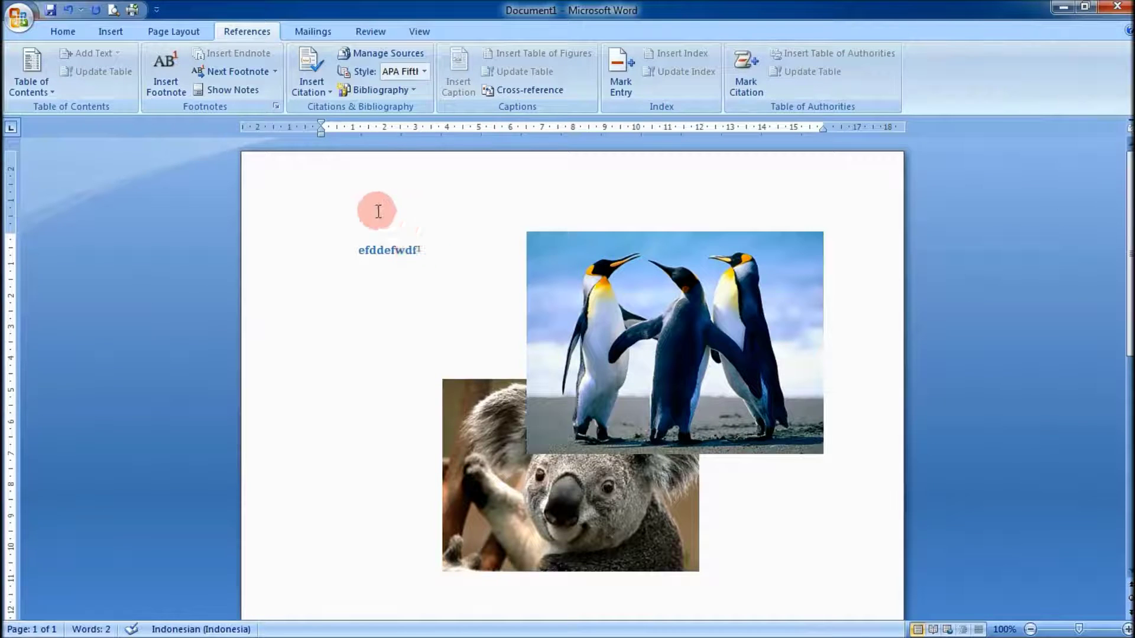
{"action": "left_click", "coordinate": [423, 250]}
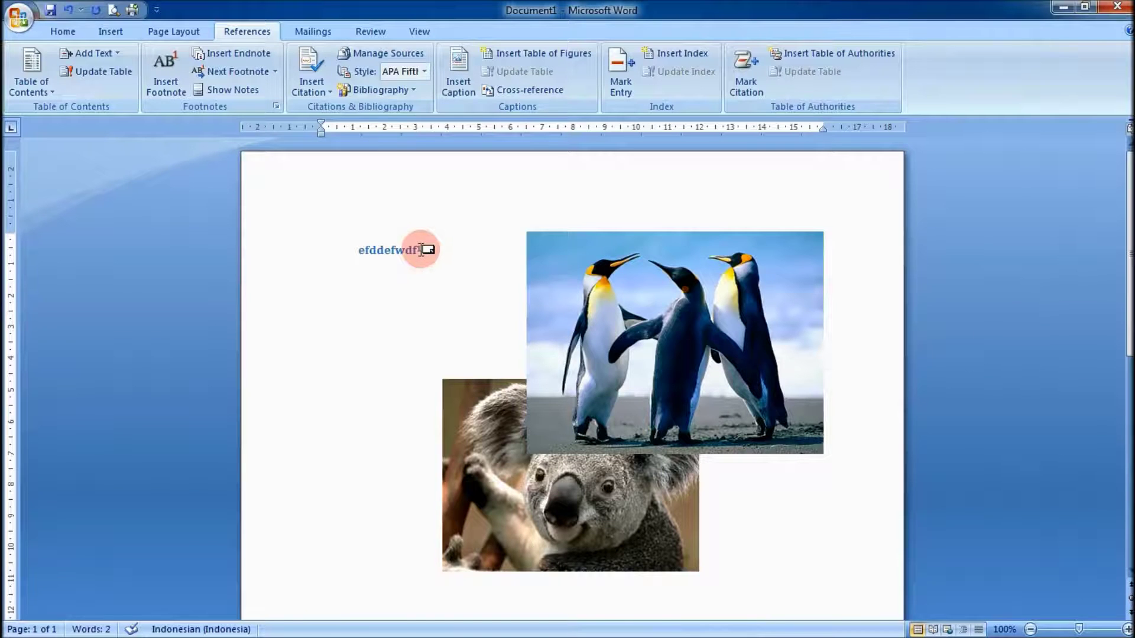
{"action": "mouse_move", "coordinate": [417, 250]}
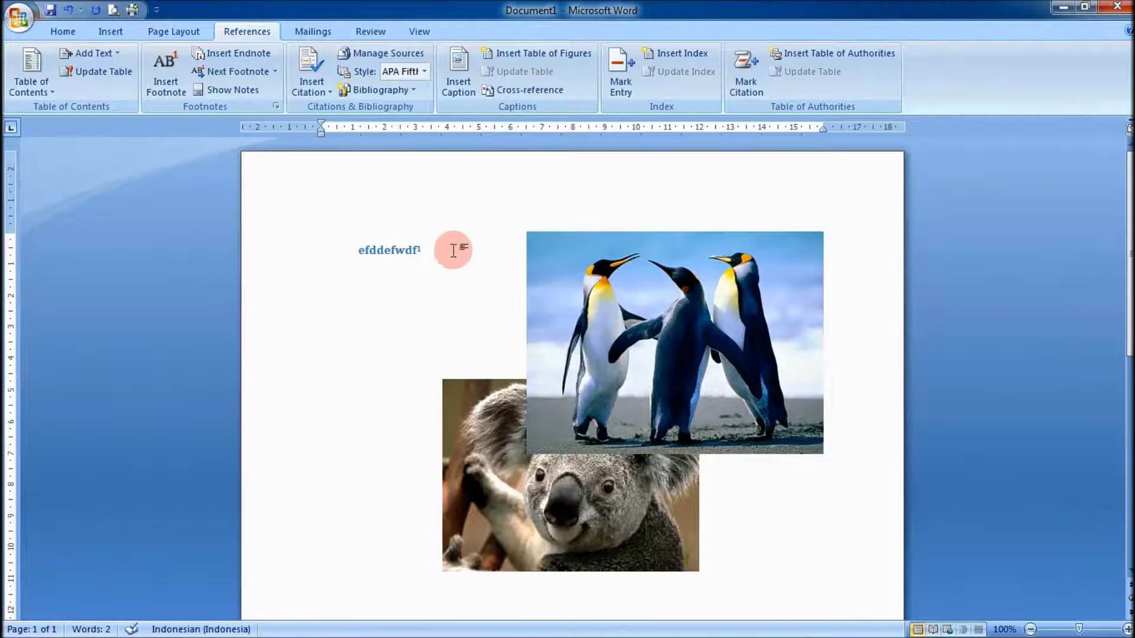
{"action": "left_click", "coordinate": [257, 76]}
{"action": "left_click", "coordinate": [275, 73]}
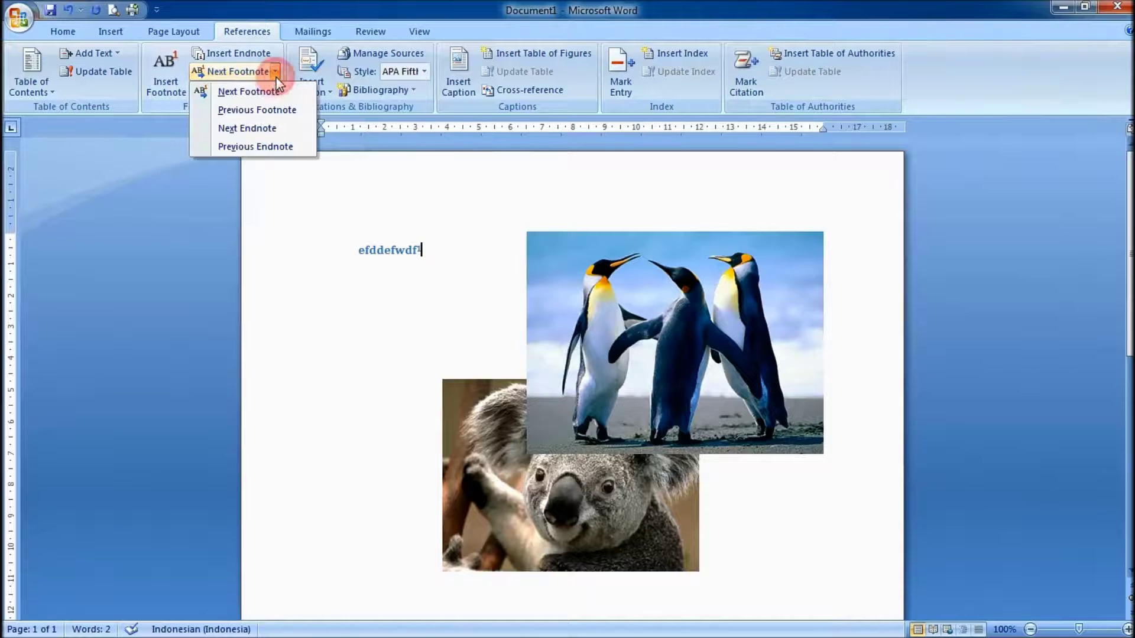
{"action": "left_click", "coordinate": [272, 110]}
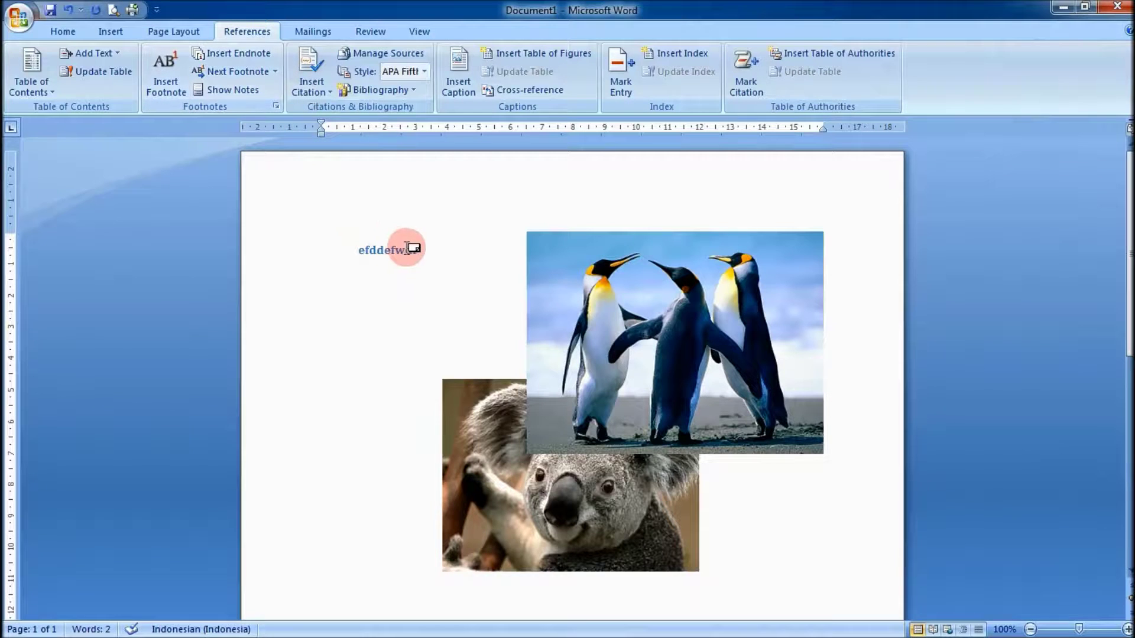
{"action": "mouse_move", "coordinate": [420, 248]}
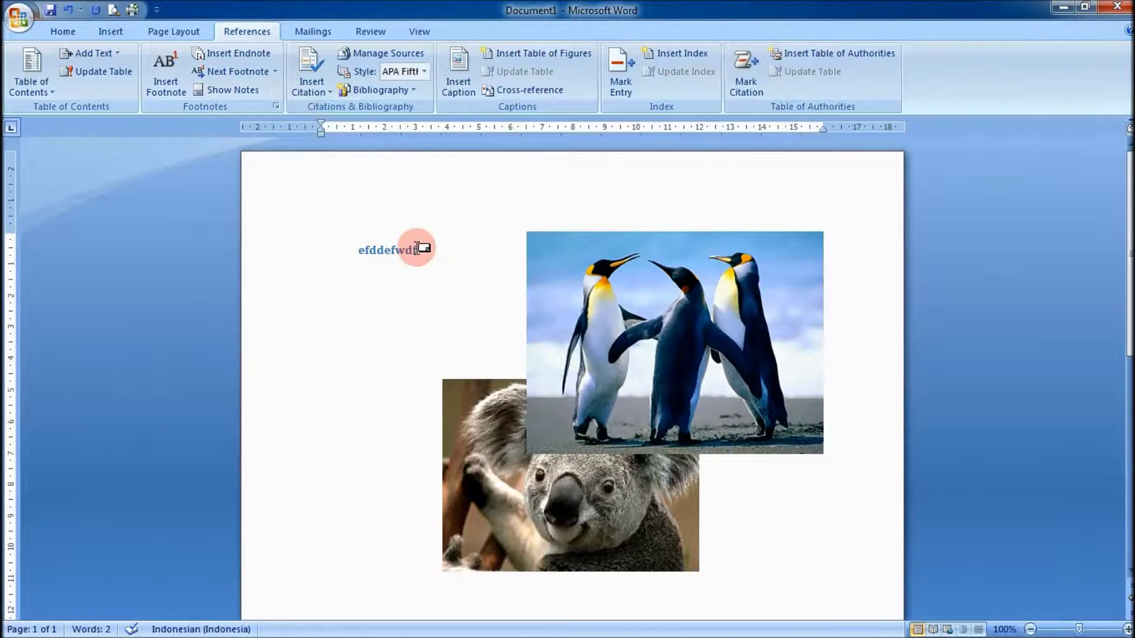
Try to go to the next endnote, and show the note text belonging to the footnote mark.
{"action": "left_click", "coordinate": [275, 71]}
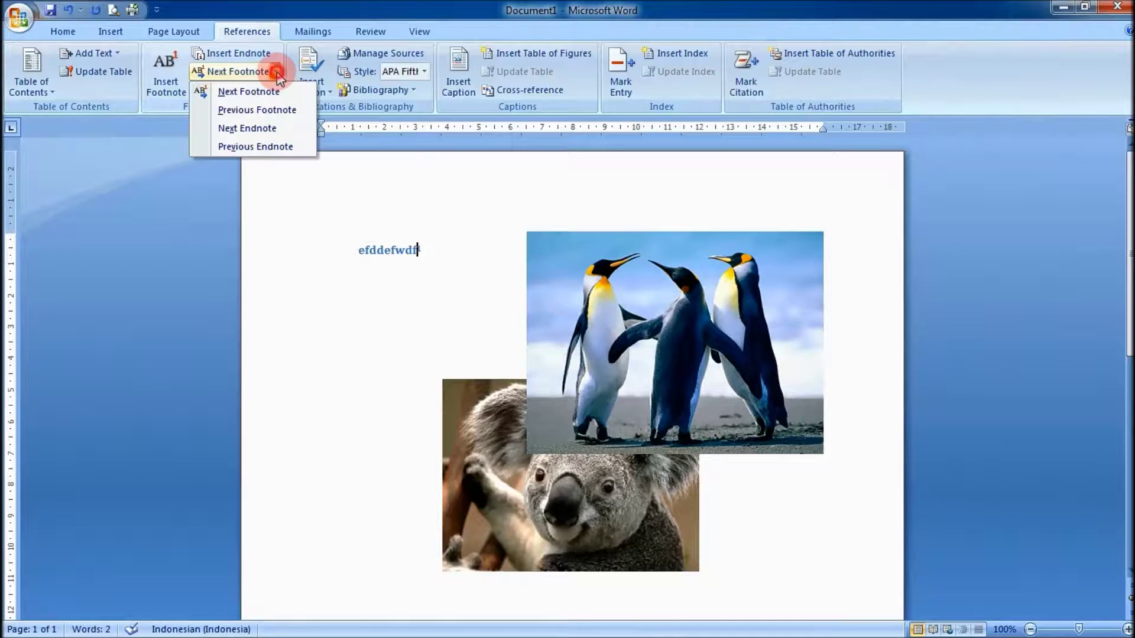
{"action": "left_click", "coordinate": [286, 128]}
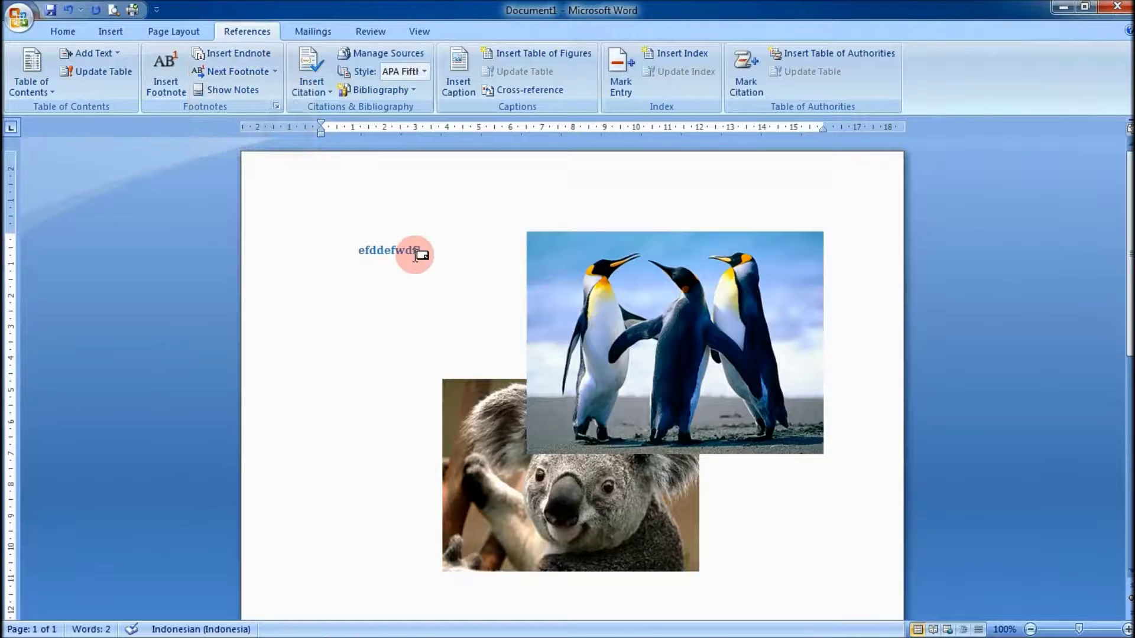
{"action": "scroll", "coordinate": [371, 398], "scroll_direction": "down", "scroll_amount": 5}
{"action": "scroll", "coordinate": [370, 398], "scroll_direction": "up", "scroll_amount": 5}
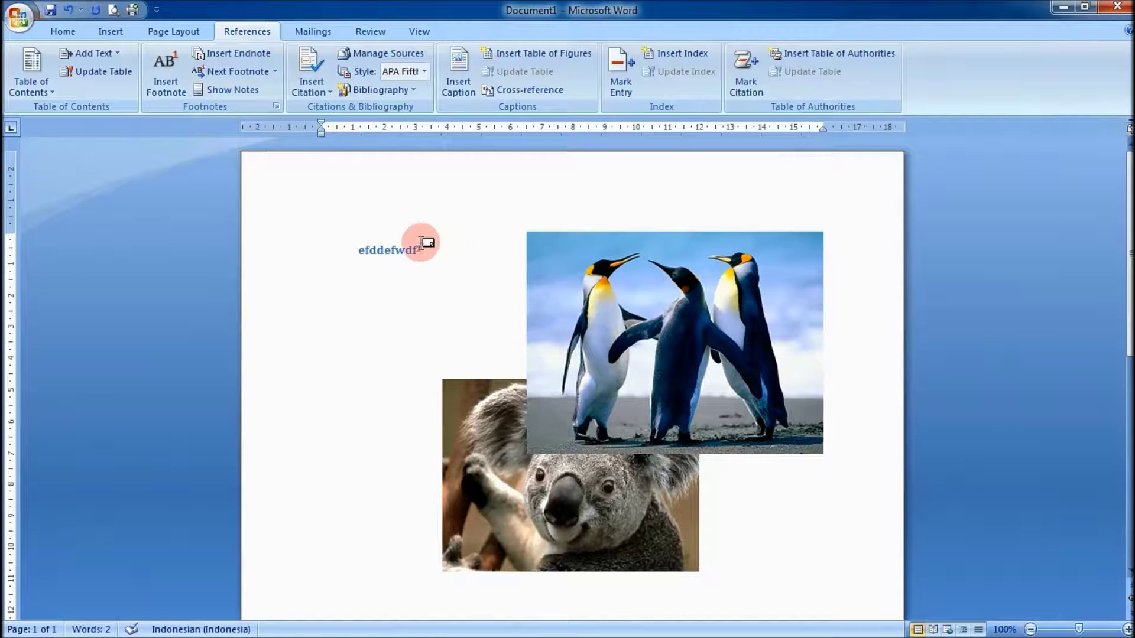
{"action": "mouse_move", "coordinate": [424, 243]}
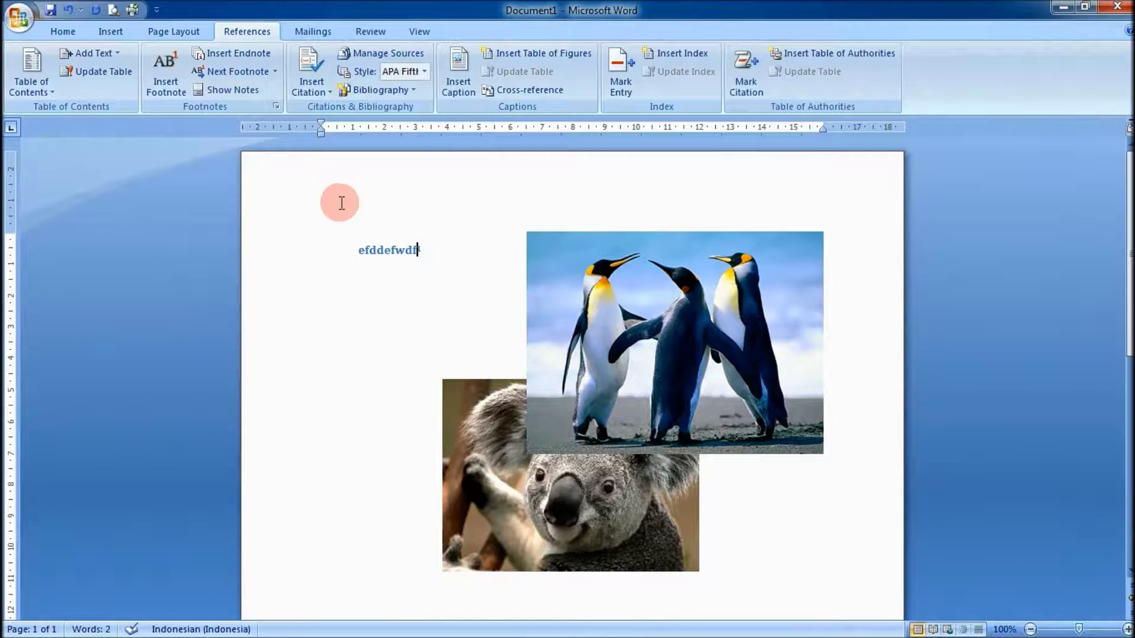
{"action": "left_click", "coordinate": [246, 87]}
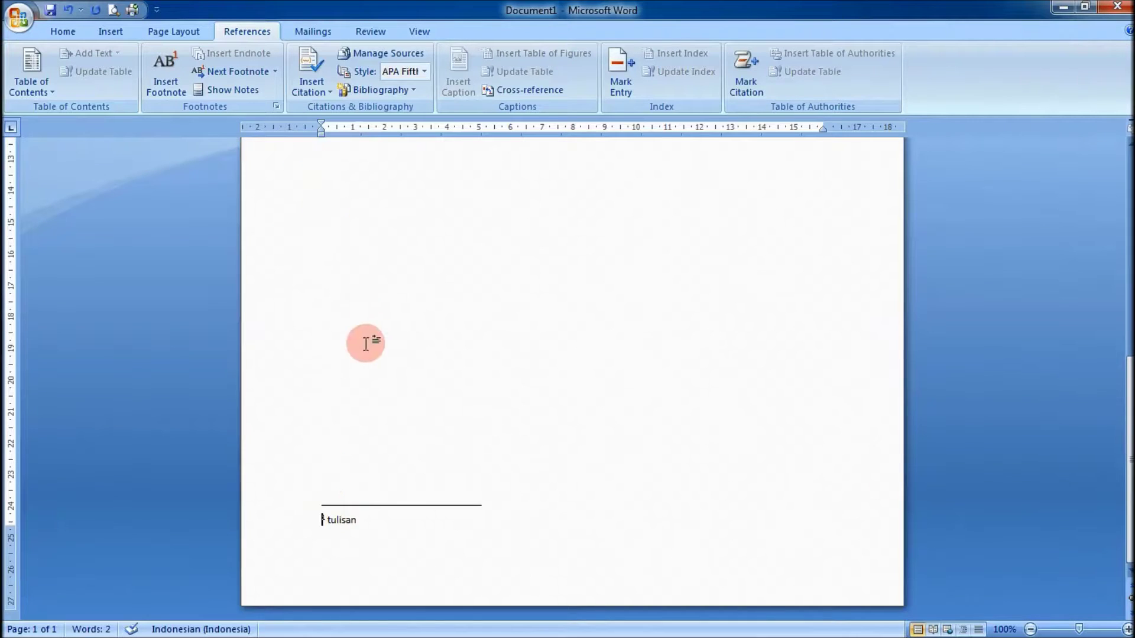
{"action": "scroll", "coordinate": [363, 355], "scroll_direction": "up", "scroll_amount": 10}
Insert an endnote after "efd" in the heading with the text "jjjhjhjk", and check both note reference marks.
{"action": "left_click", "coordinate": [374, 251]}
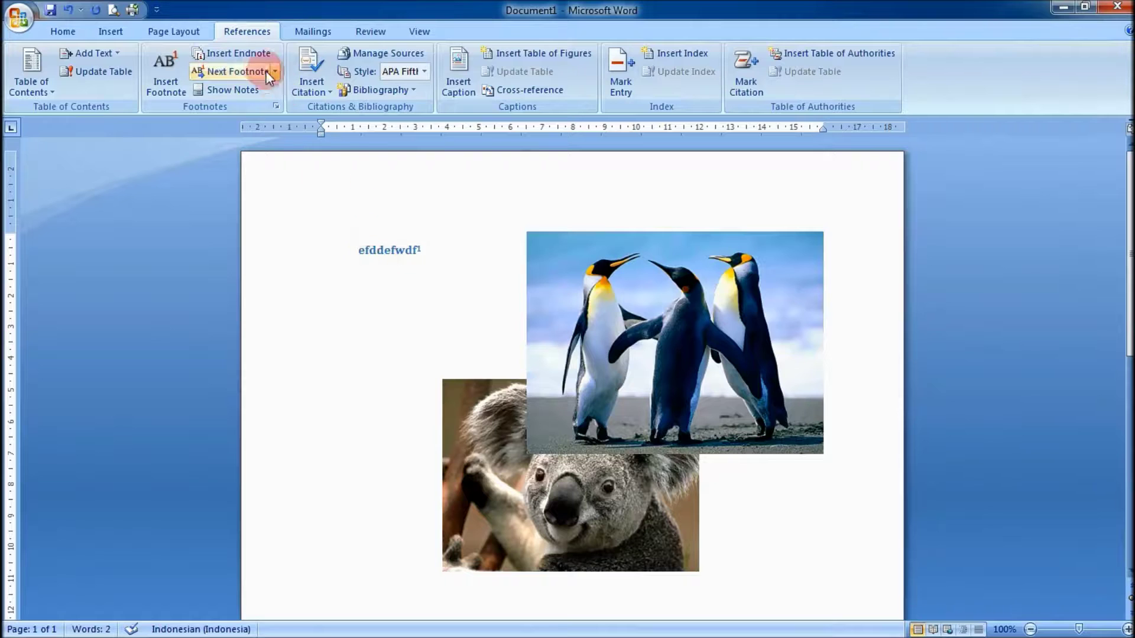
{"action": "left_click", "coordinate": [256, 54]}
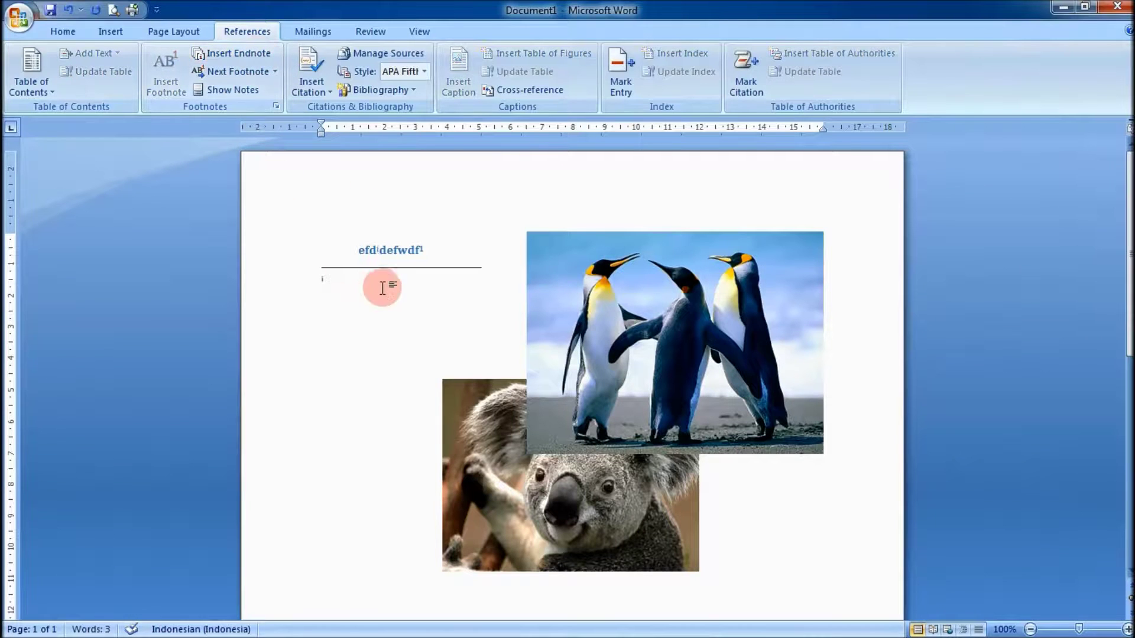
{"action": "type", "text": "jjjhjhjk"}
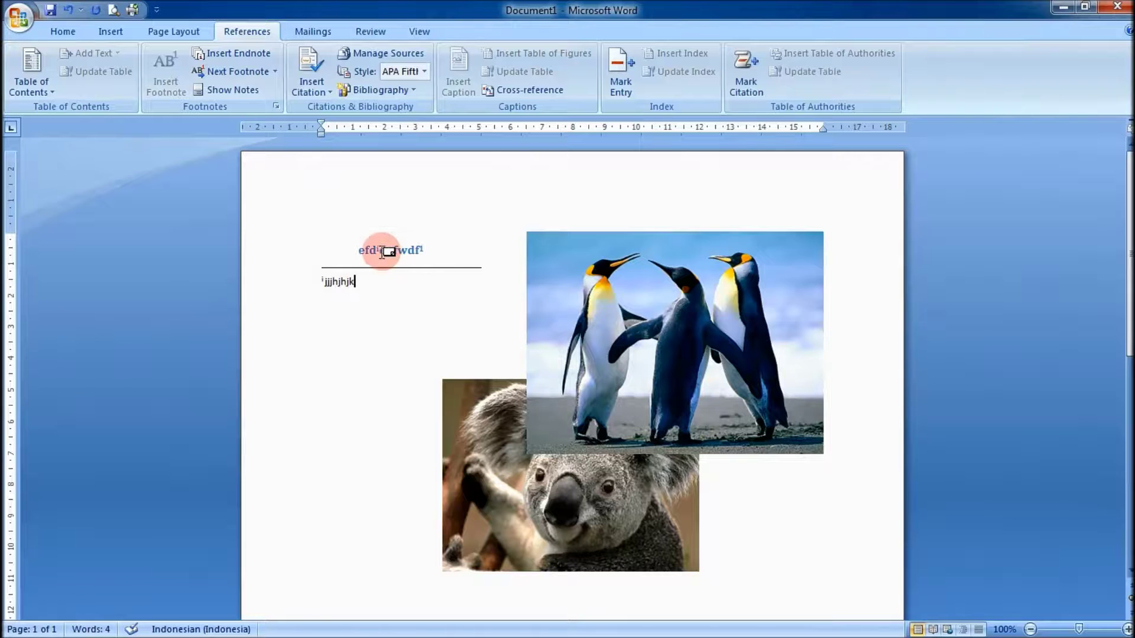
{"action": "mouse_move", "coordinate": [383, 253]}
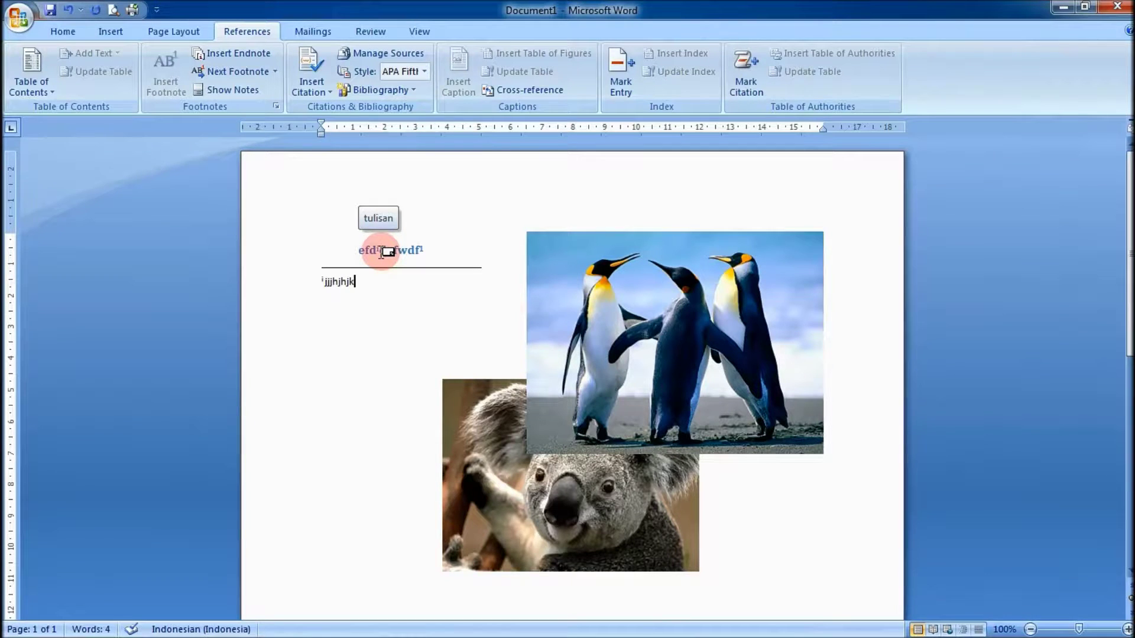
{"action": "left_click", "coordinate": [421, 250]}
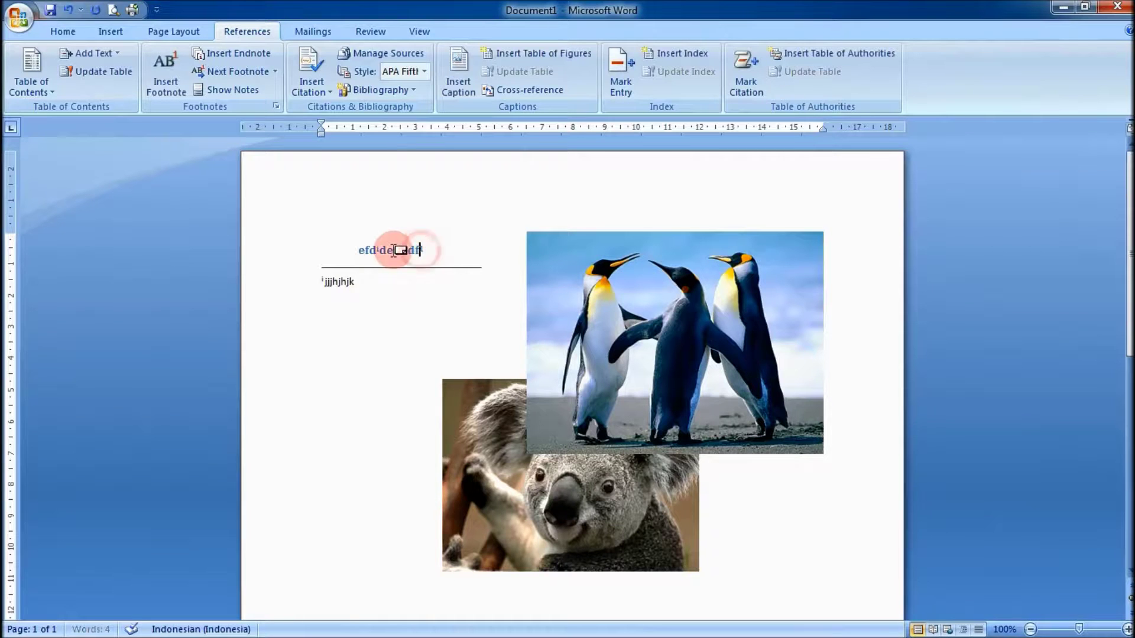
{"action": "left_click", "coordinate": [376, 250]}
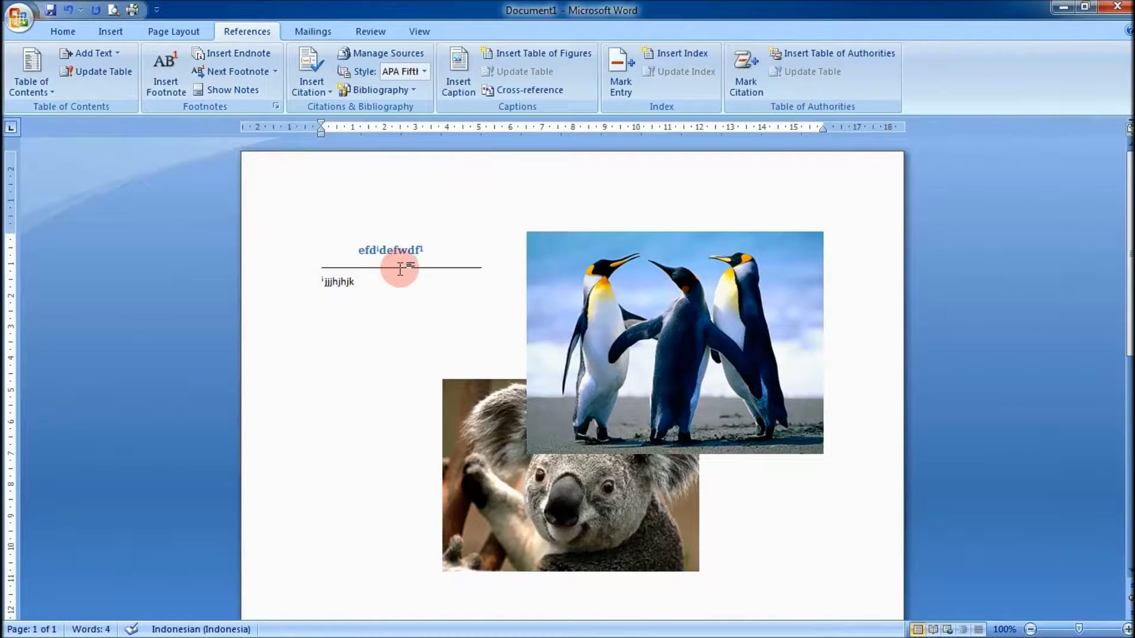
{"action": "mouse_move", "coordinate": [397, 242]}
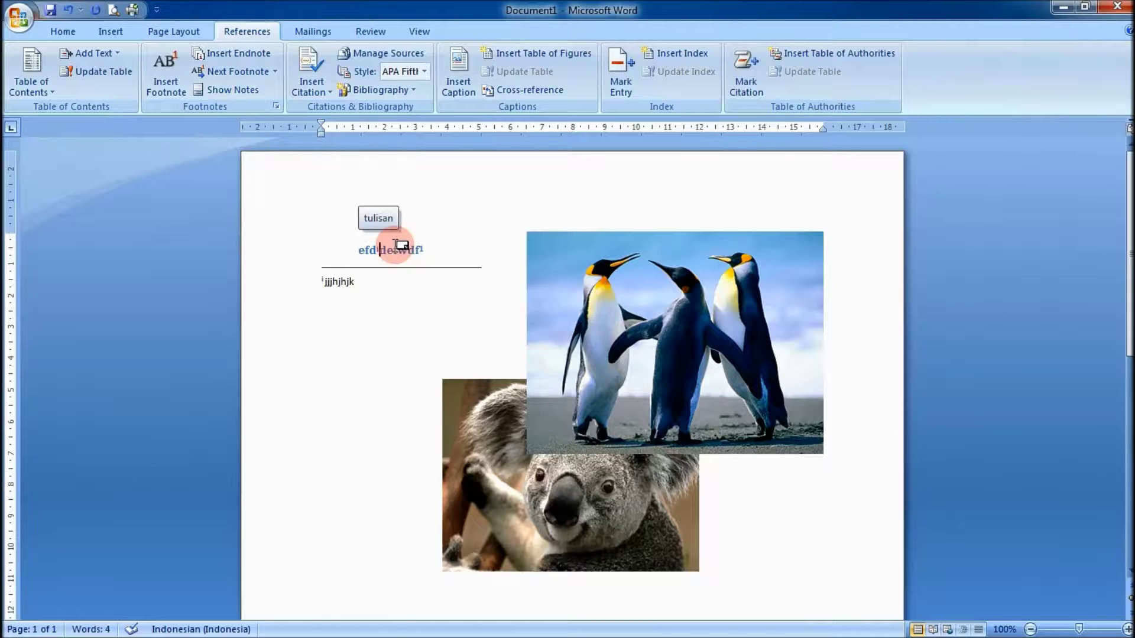